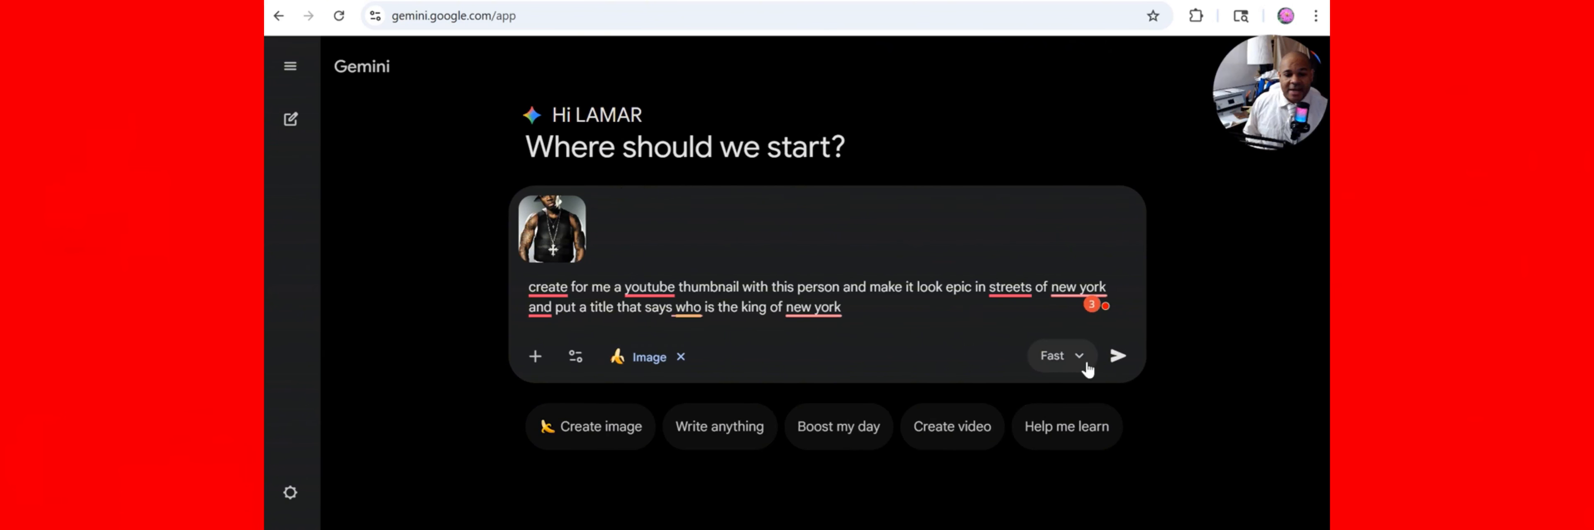
Step: Correct the thumbnail prompt to read "the streets" and capitalise both mentions of "New York", and submit it to generate the image
click(1072, 285)
click(1080, 331)
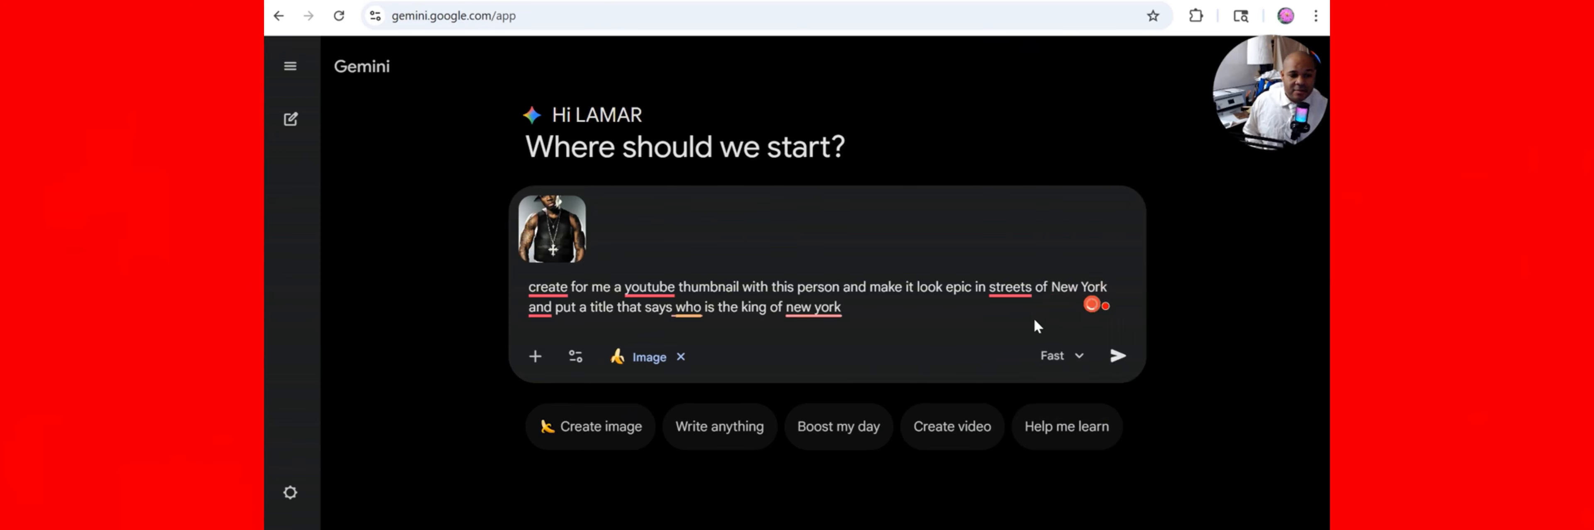
click(1010, 288)
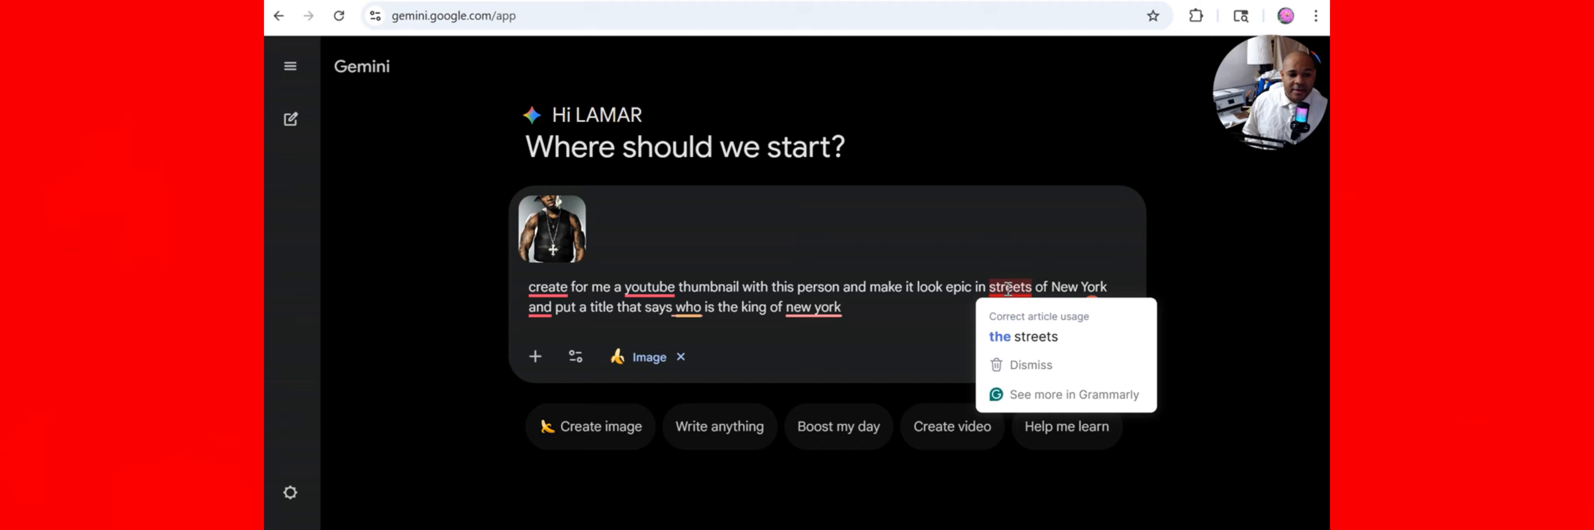
click(1030, 336)
click(851, 316)
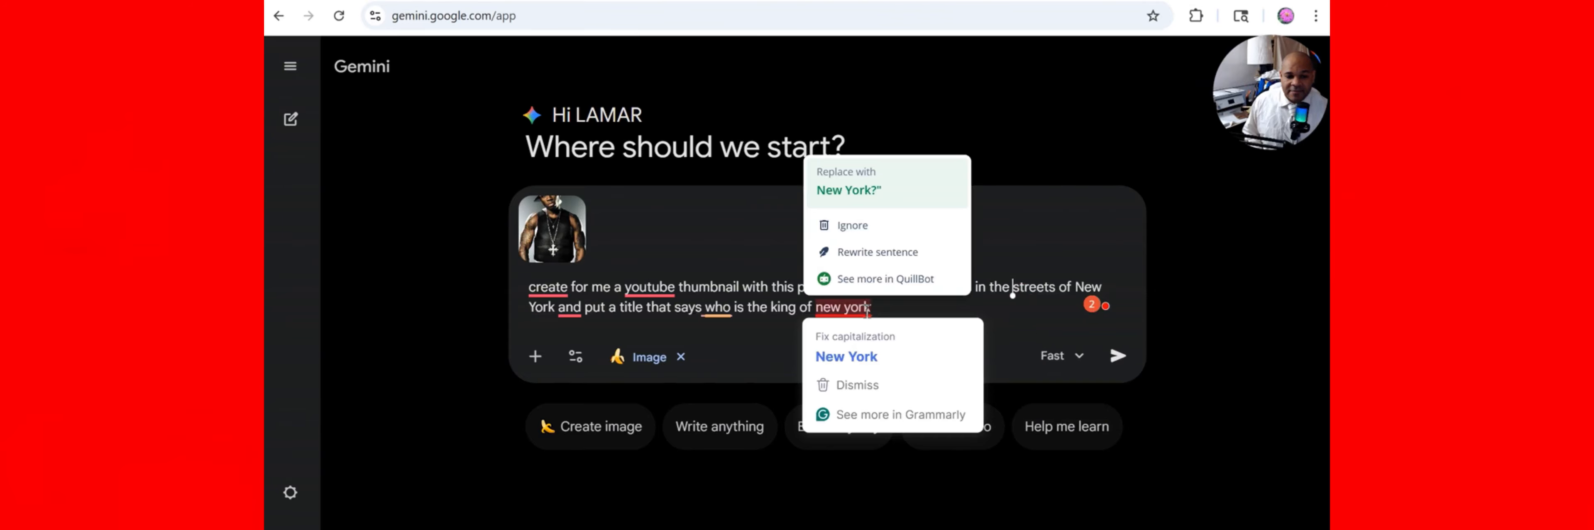
click(882, 353)
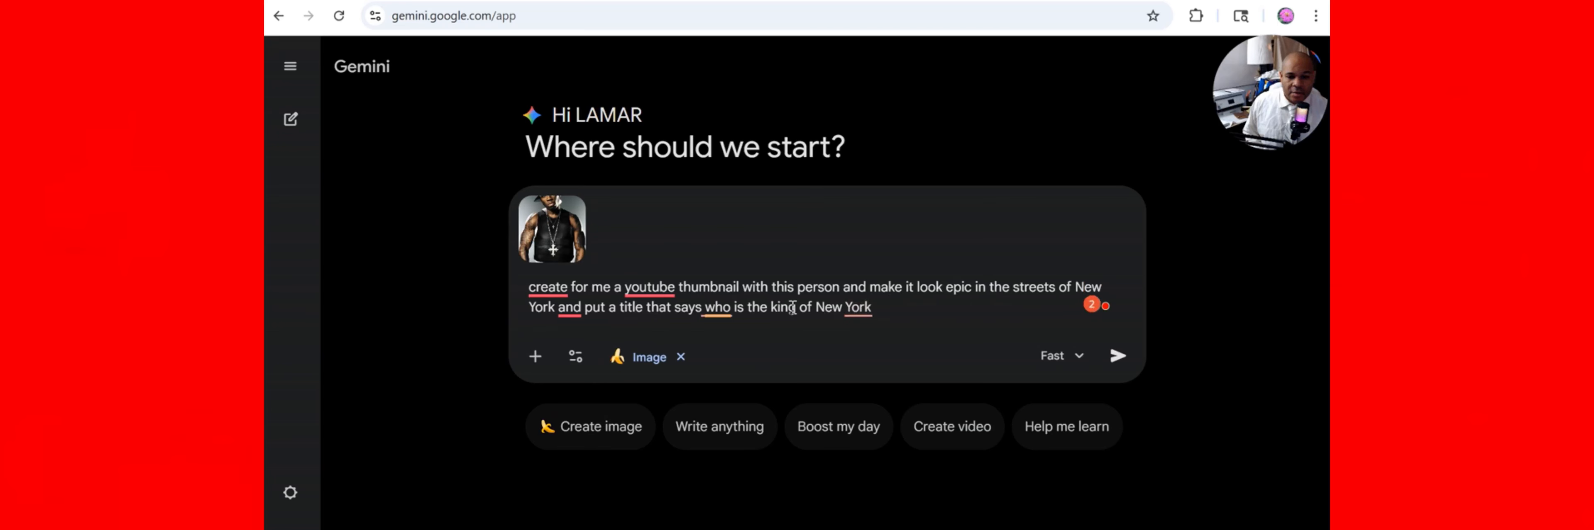
mouse_move(567, 305)
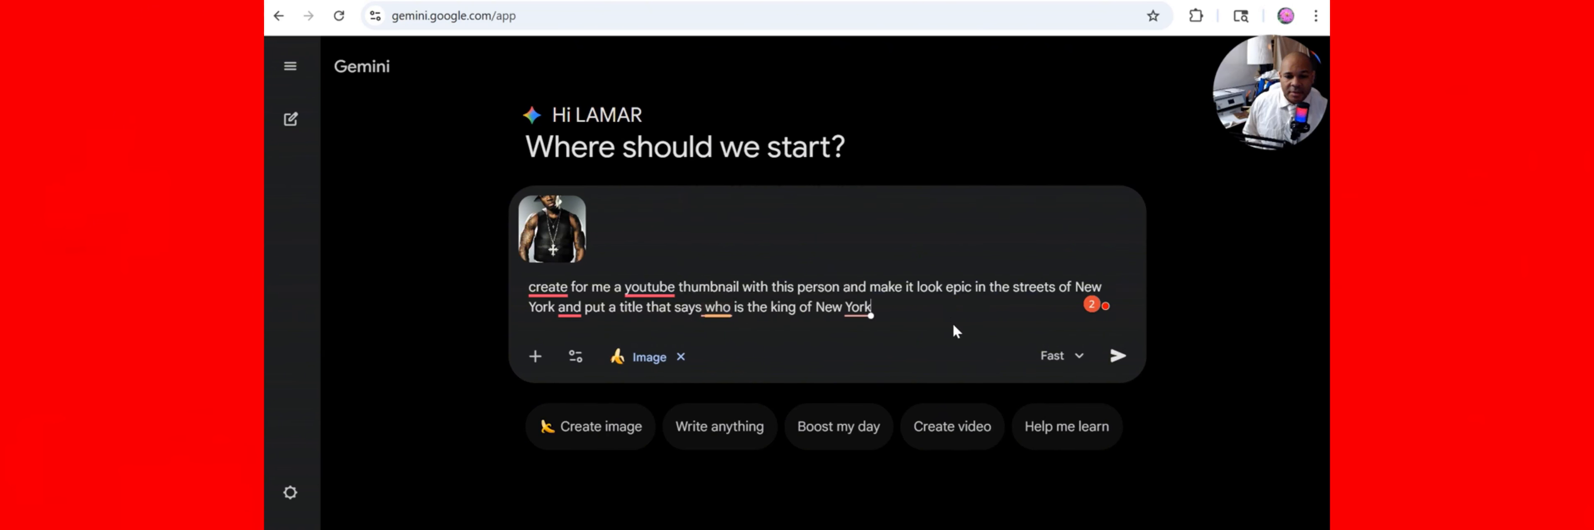
click(1130, 355)
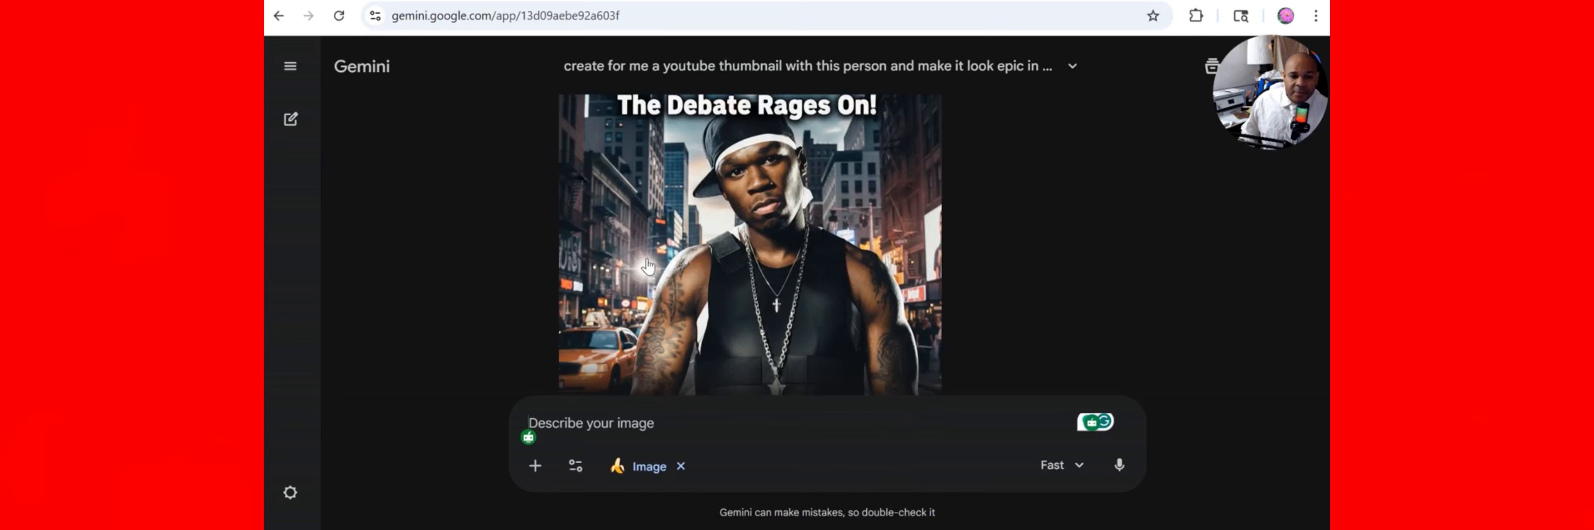
Step: Examine the generated thumbnail's title, figure and street background, including in the enlarged view, and return to the chat
scroll(648, 265, up, 3)
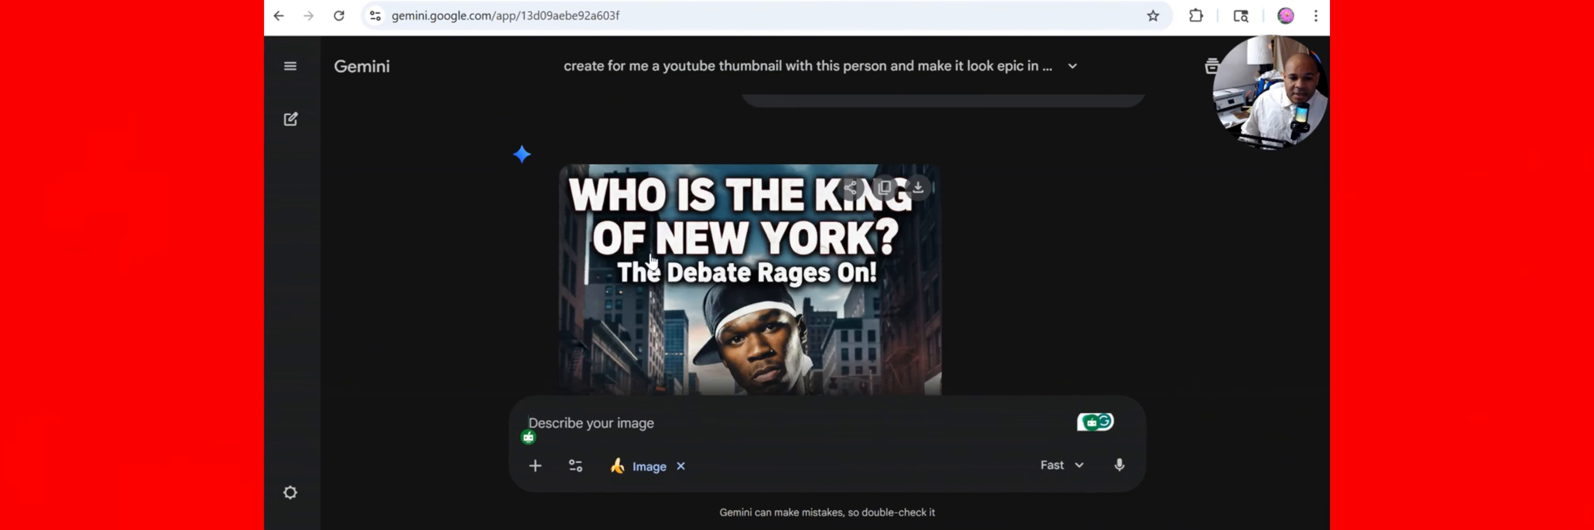
scroll(743, 303, down, 5)
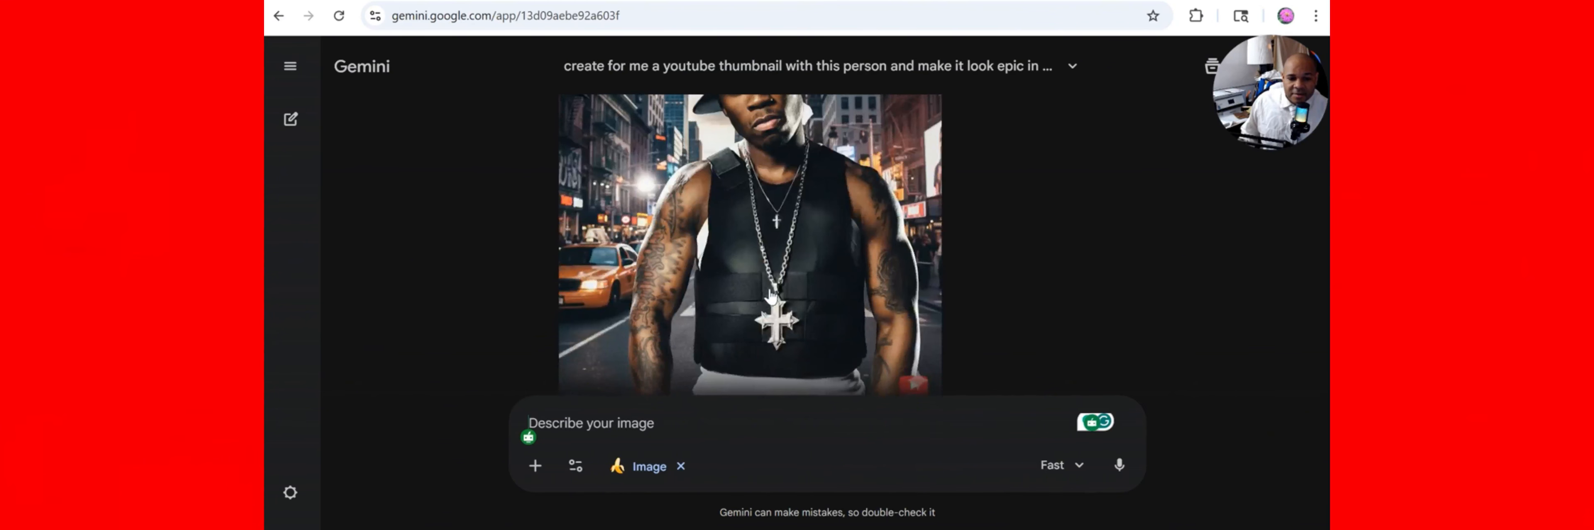
click(838, 238)
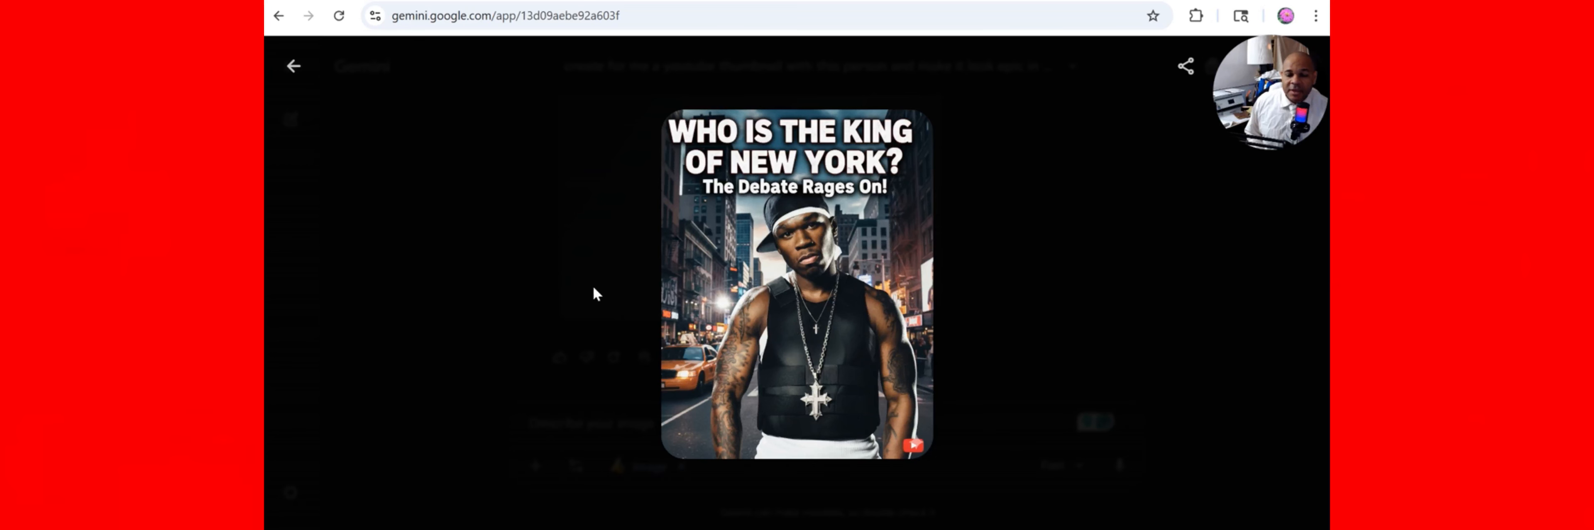
click(295, 68)
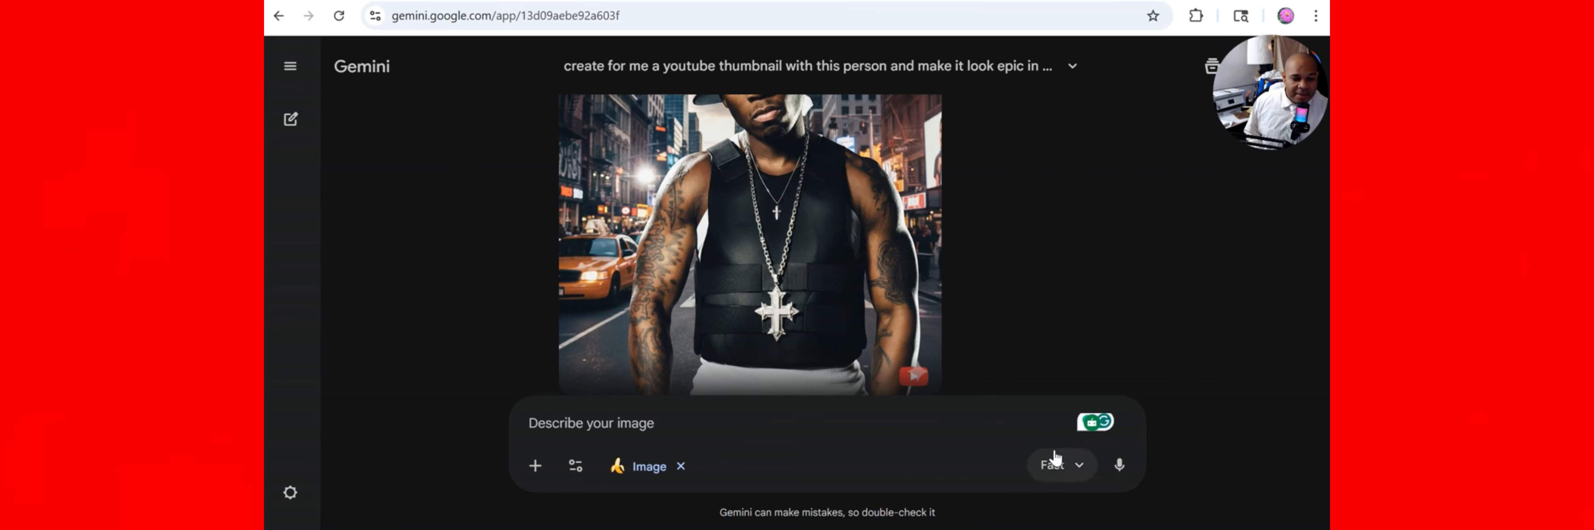
Step: Look through the prompt box's available tools, Gemini 3 model choices and file upload sources without changing any of them
click(574, 467)
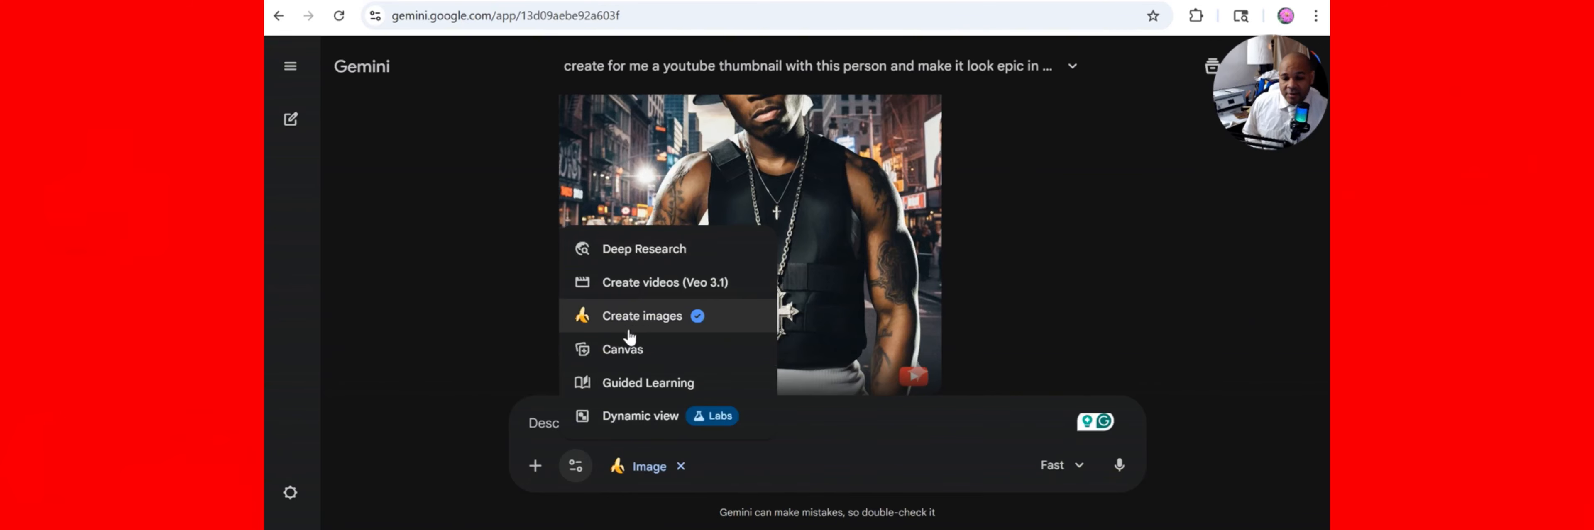
click(511, 315)
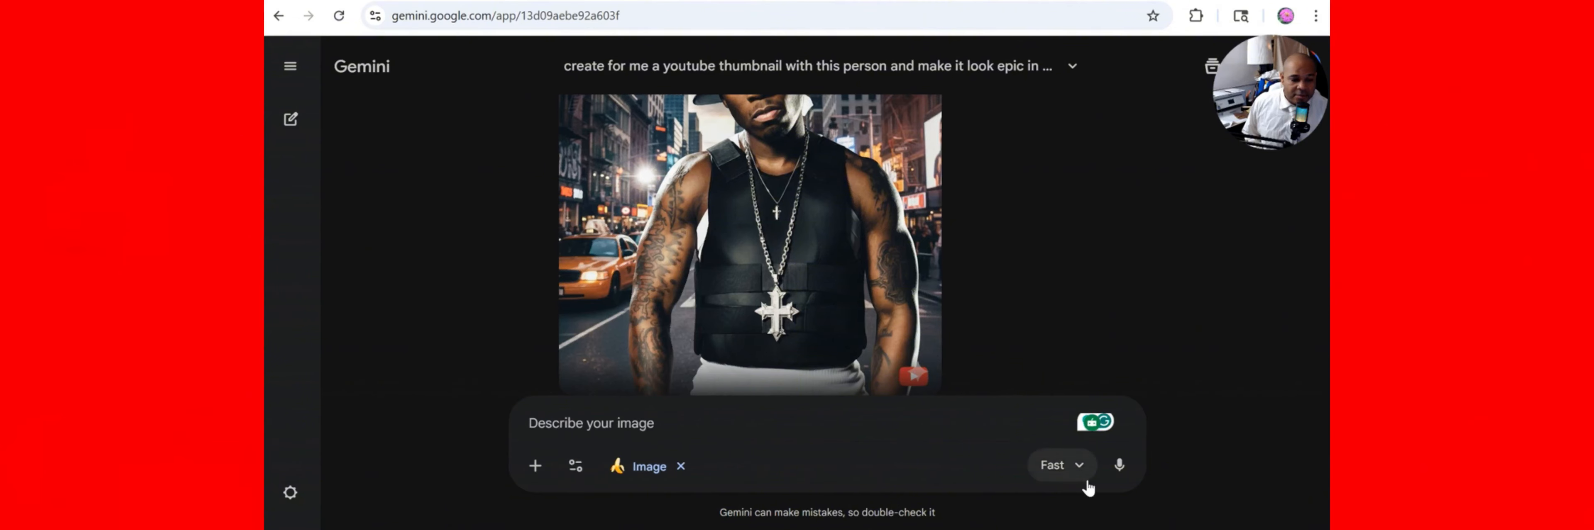
click(1080, 471)
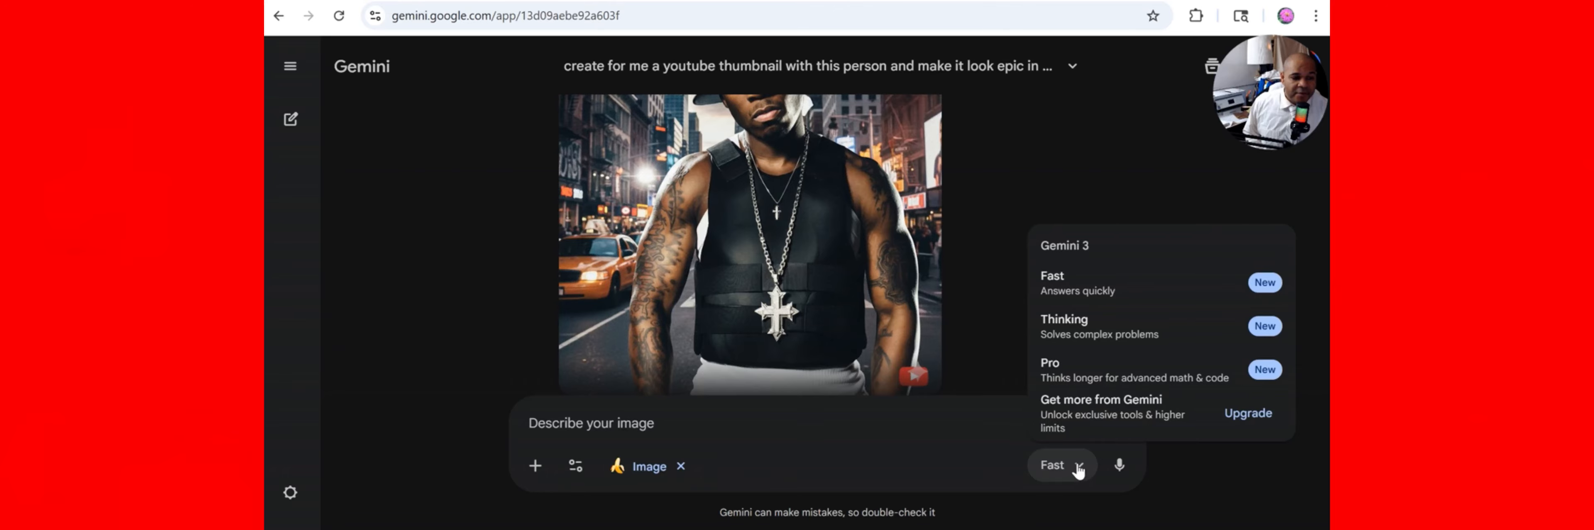
click(996, 349)
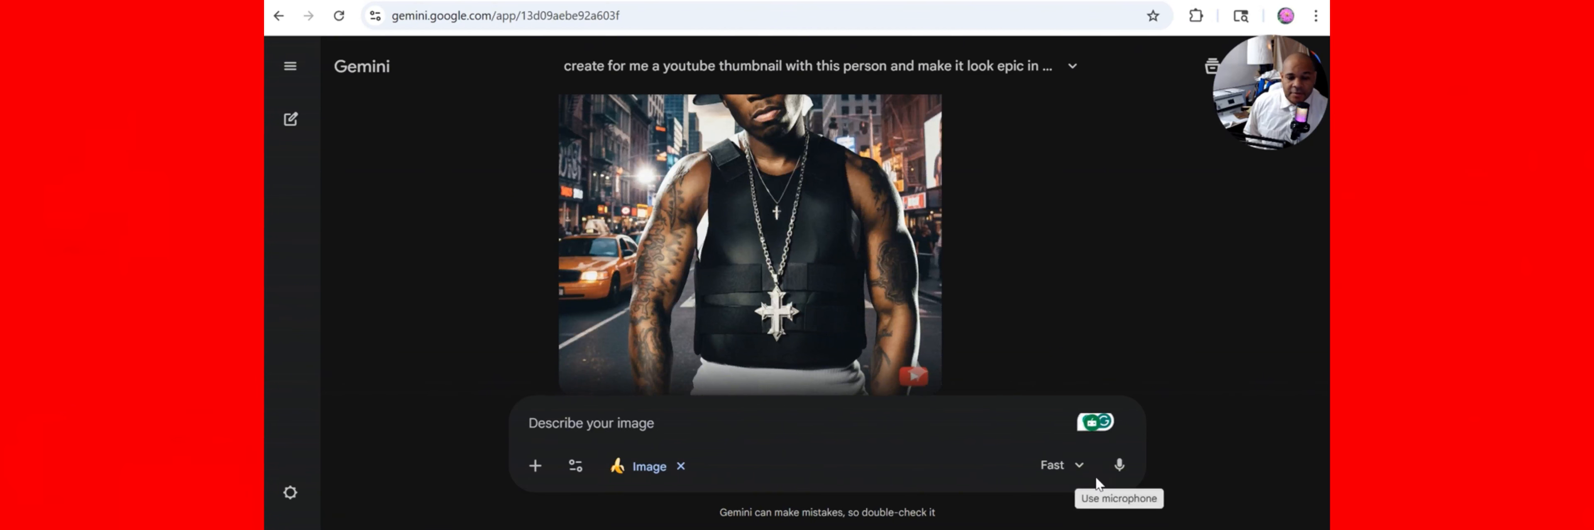
click(539, 468)
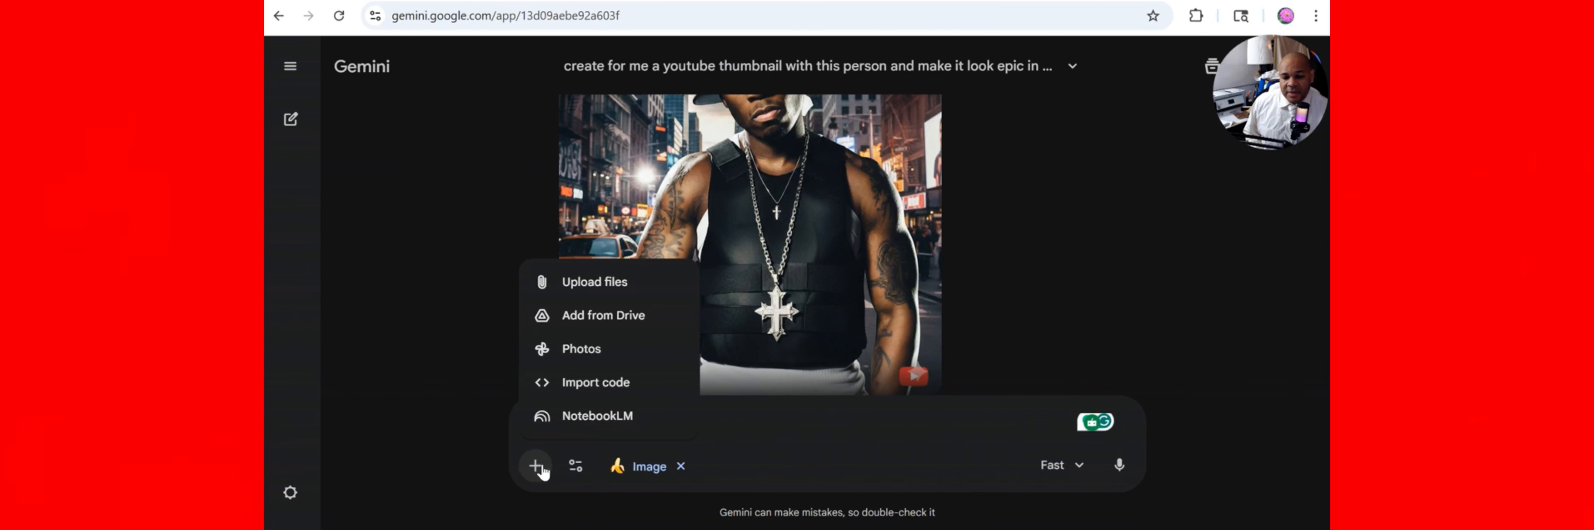
click(492, 337)
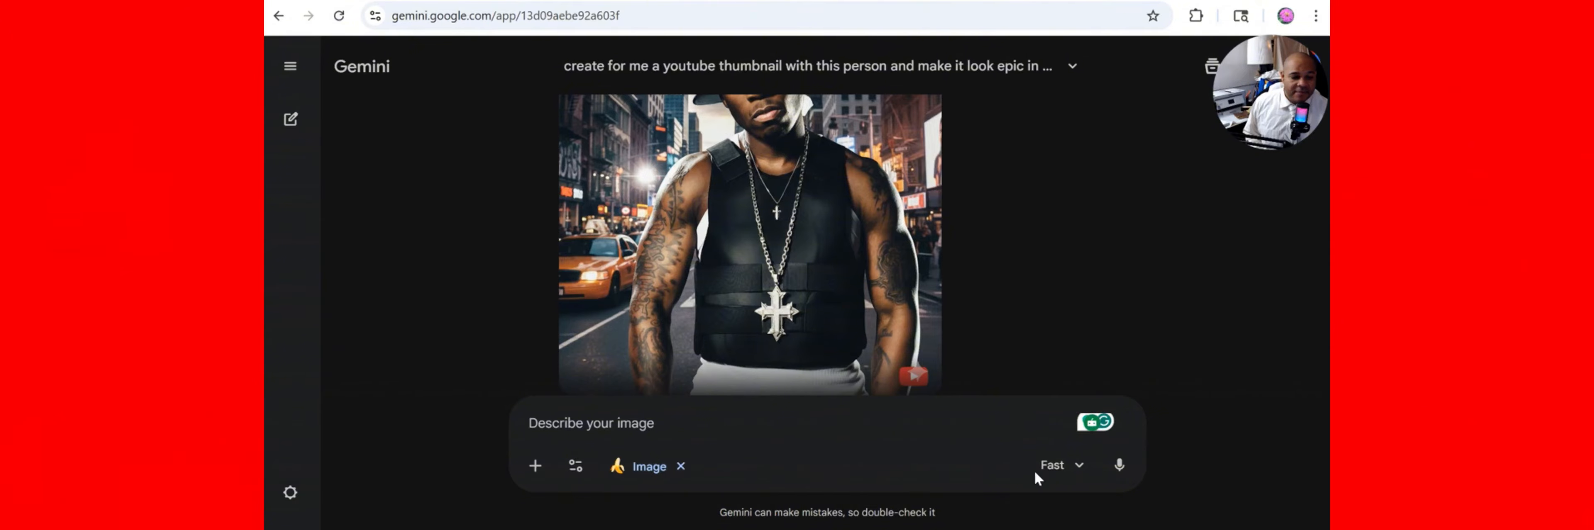
click(1080, 470)
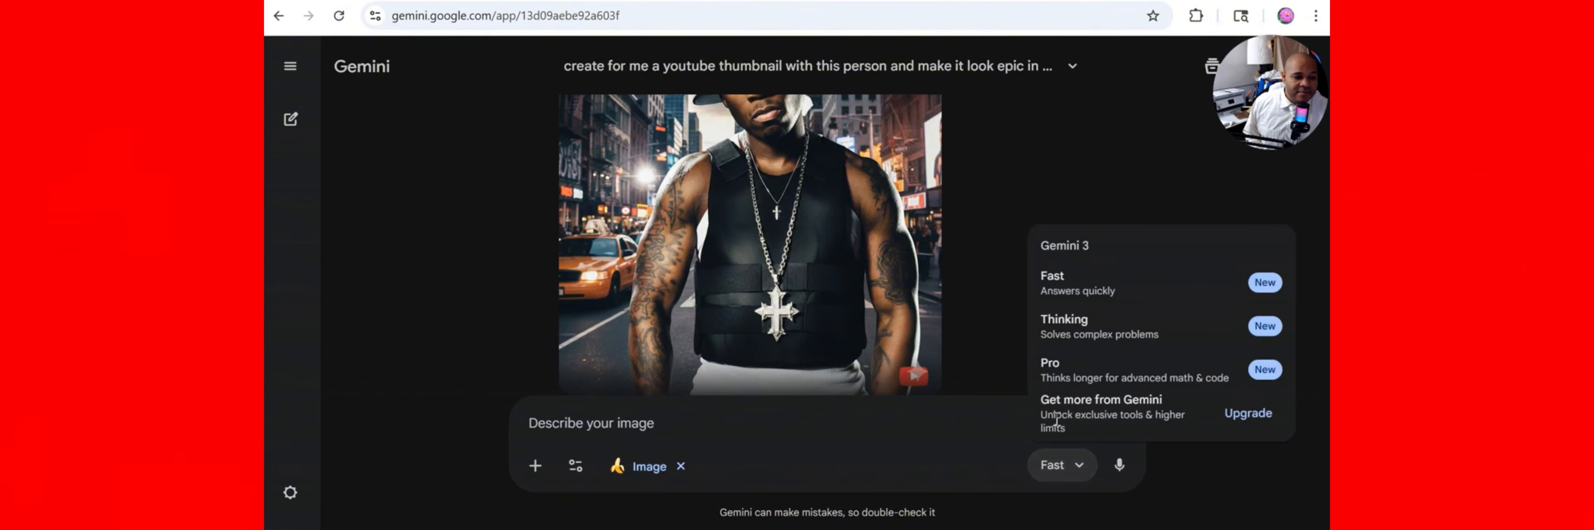
click(990, 361)
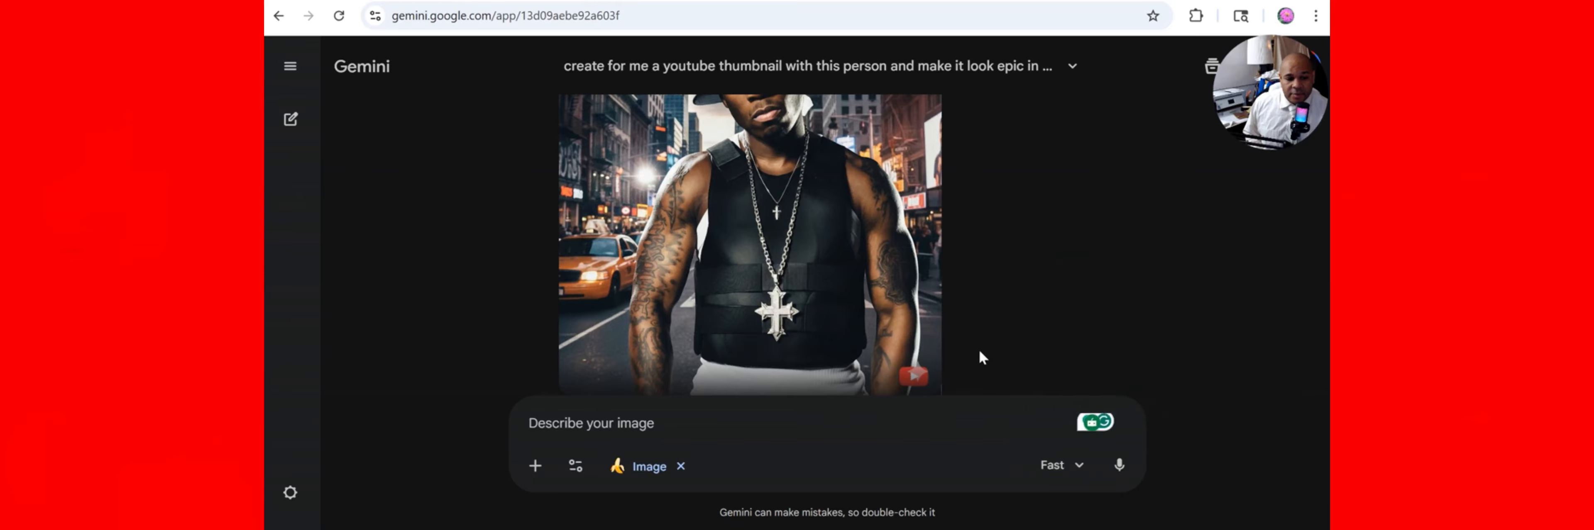
Step: Review the generated thumbnail once more at full size and check it from title to lower edge in the chat
click(873, 327)
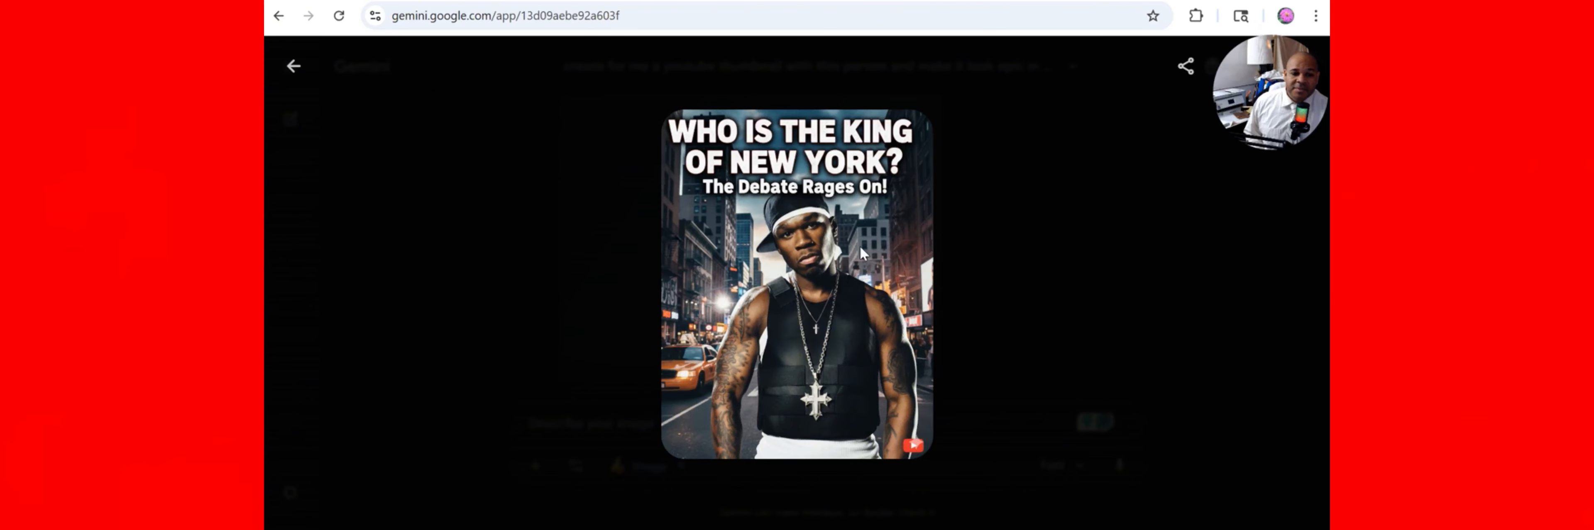
click(310, 70)
scroll(526, 224, up, 5)
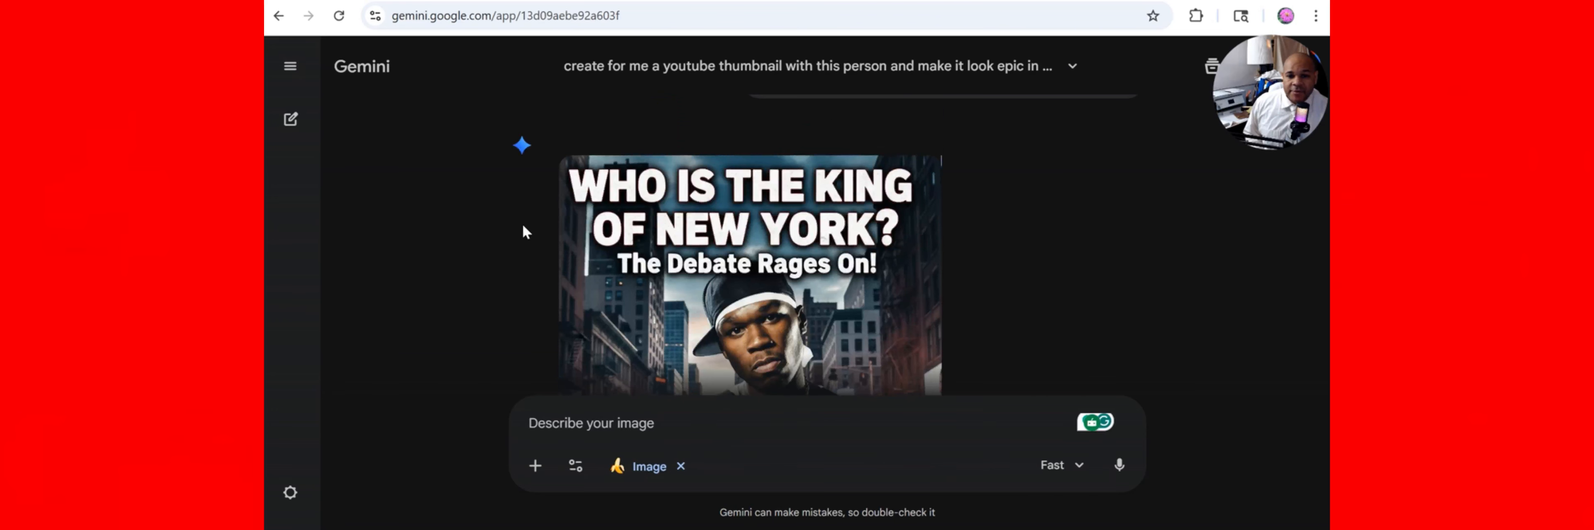
scroll(519, 210, down, 5)
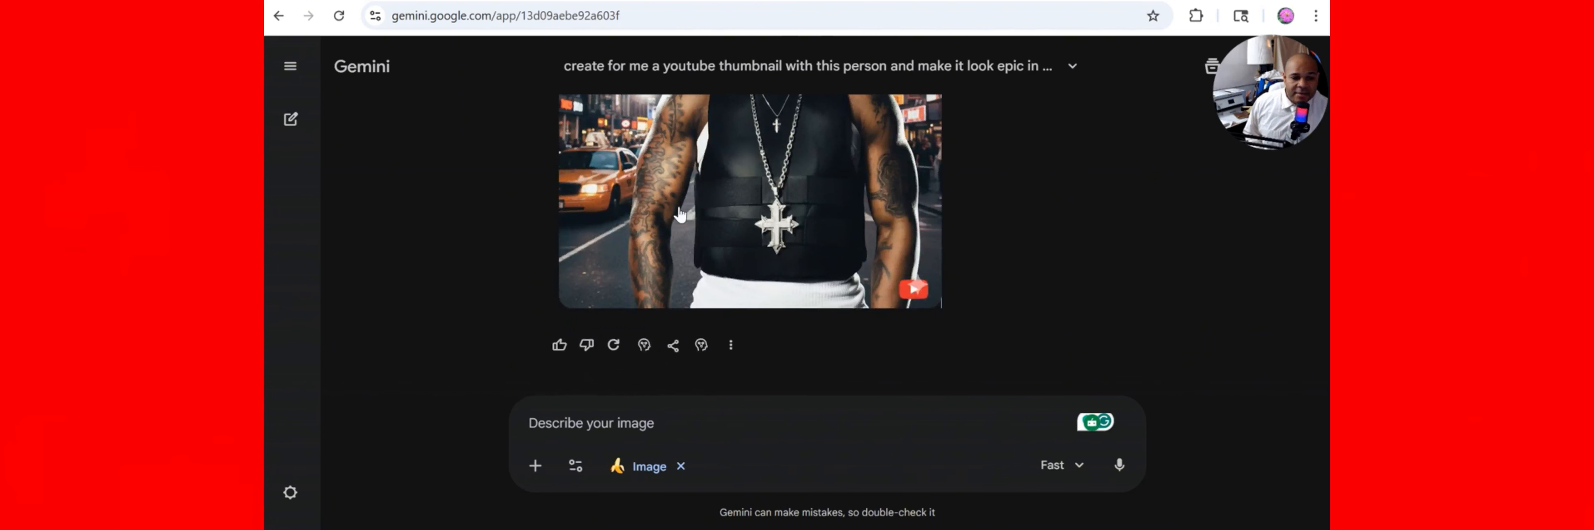
scroll(910, 297, up, 3)
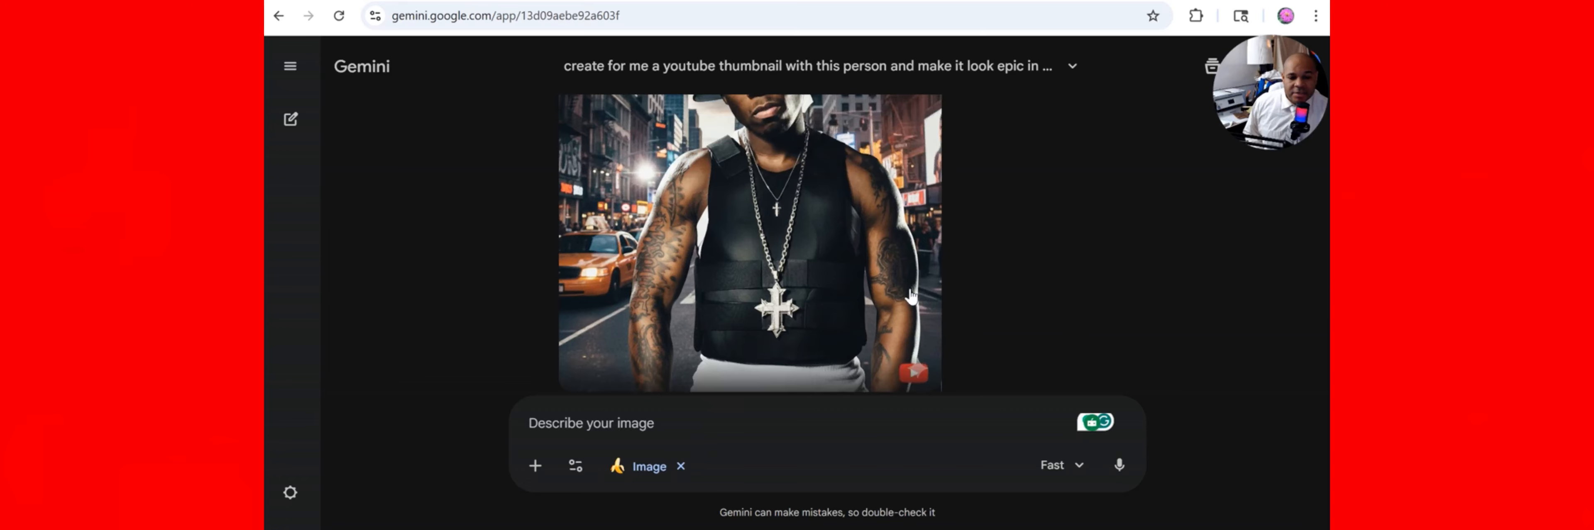
scroll(911, 296, up, 3)
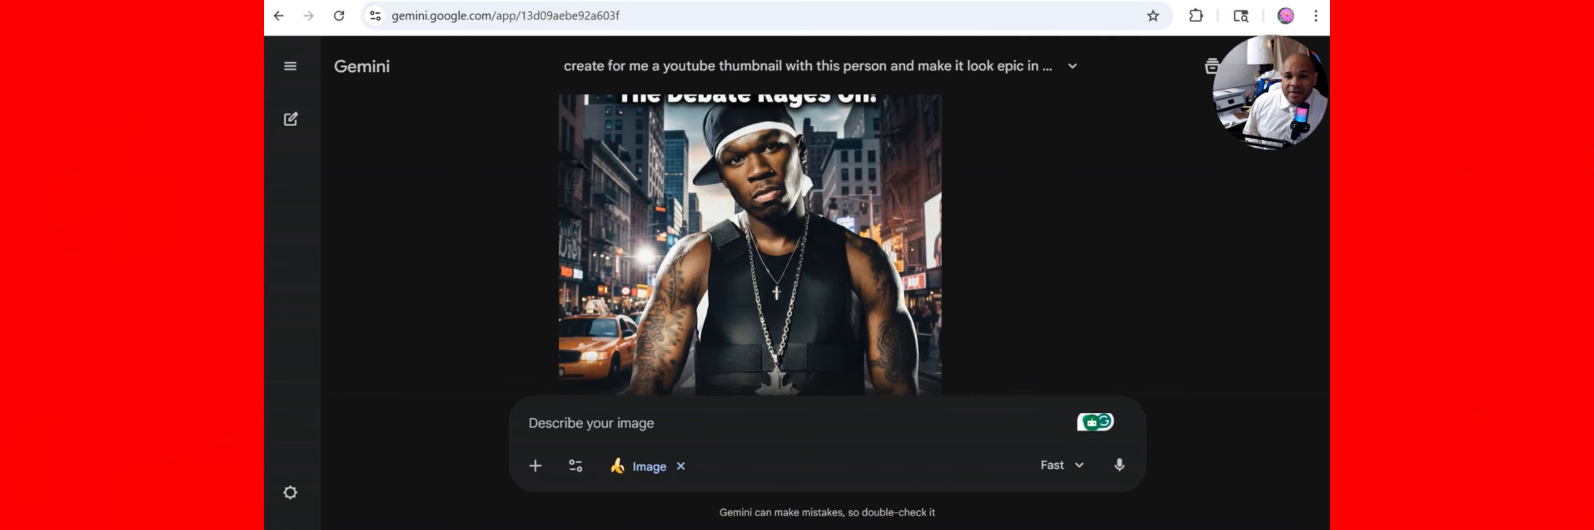
Step: Switch to Canva and create a new blank YouTube Thumbnail design
click(619, 1)
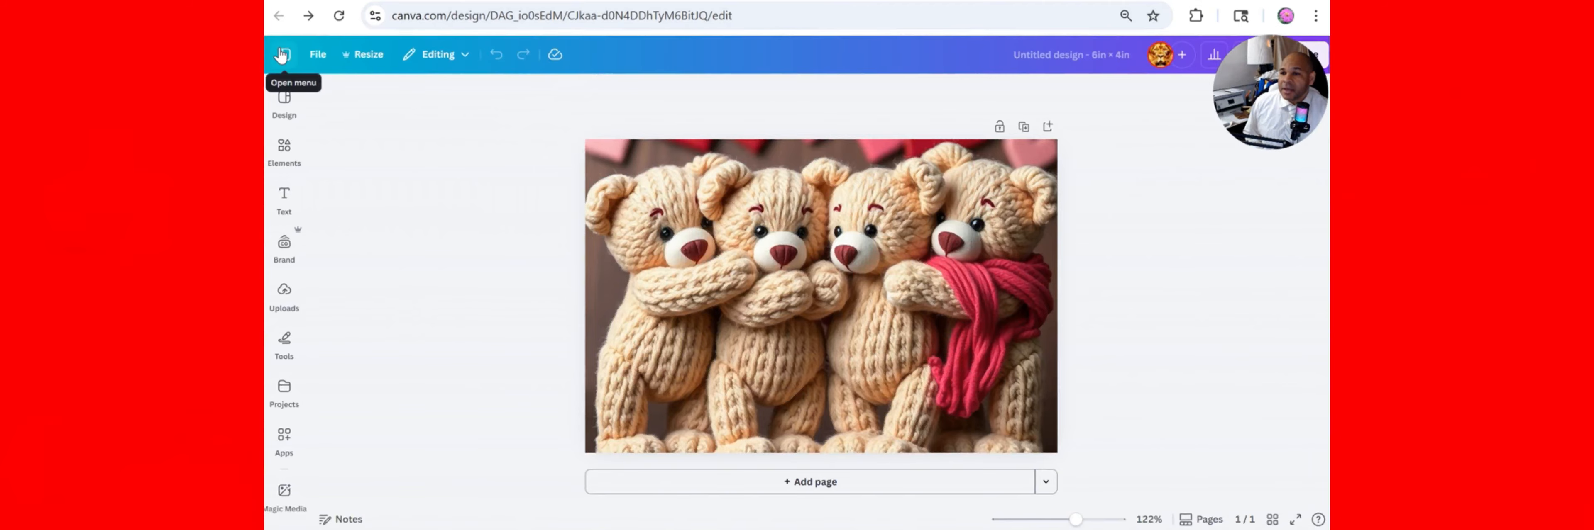
click(317, 54)
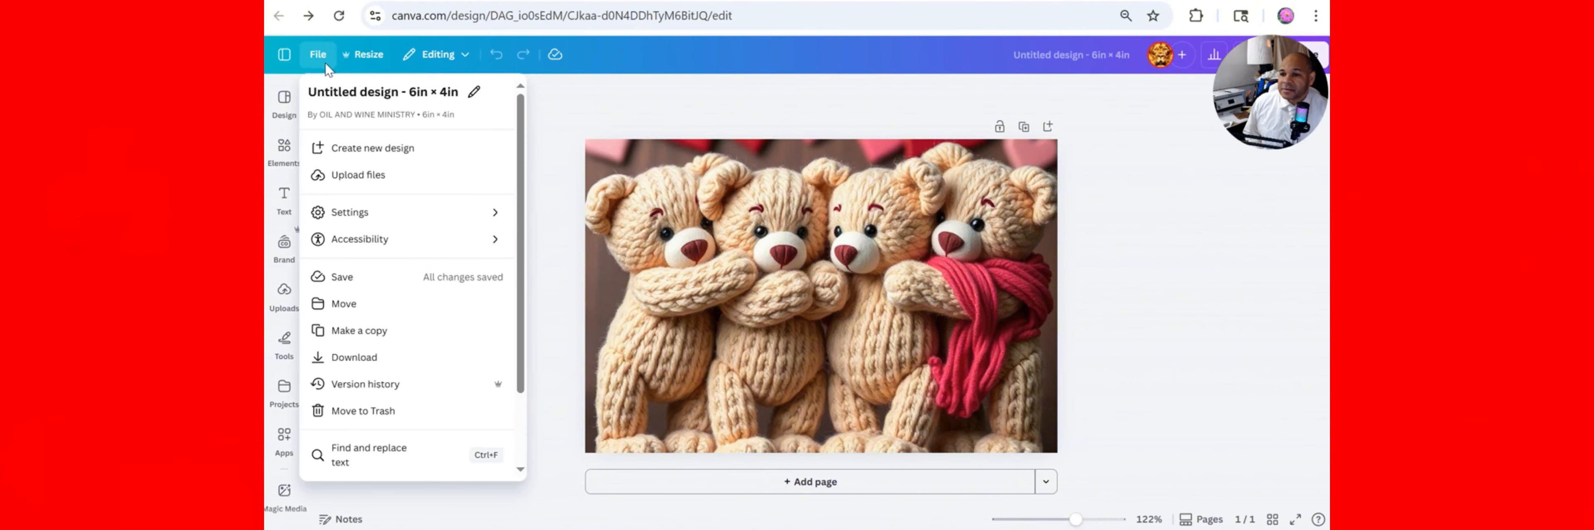
click(364, 151)
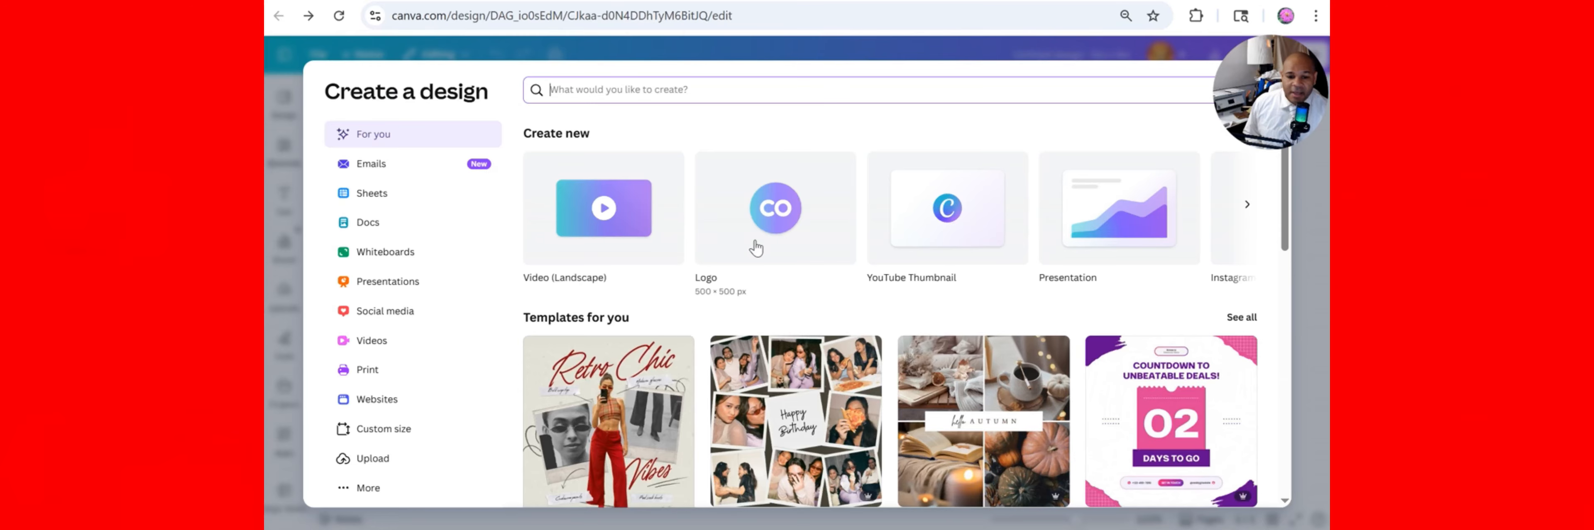
click(924, 229)
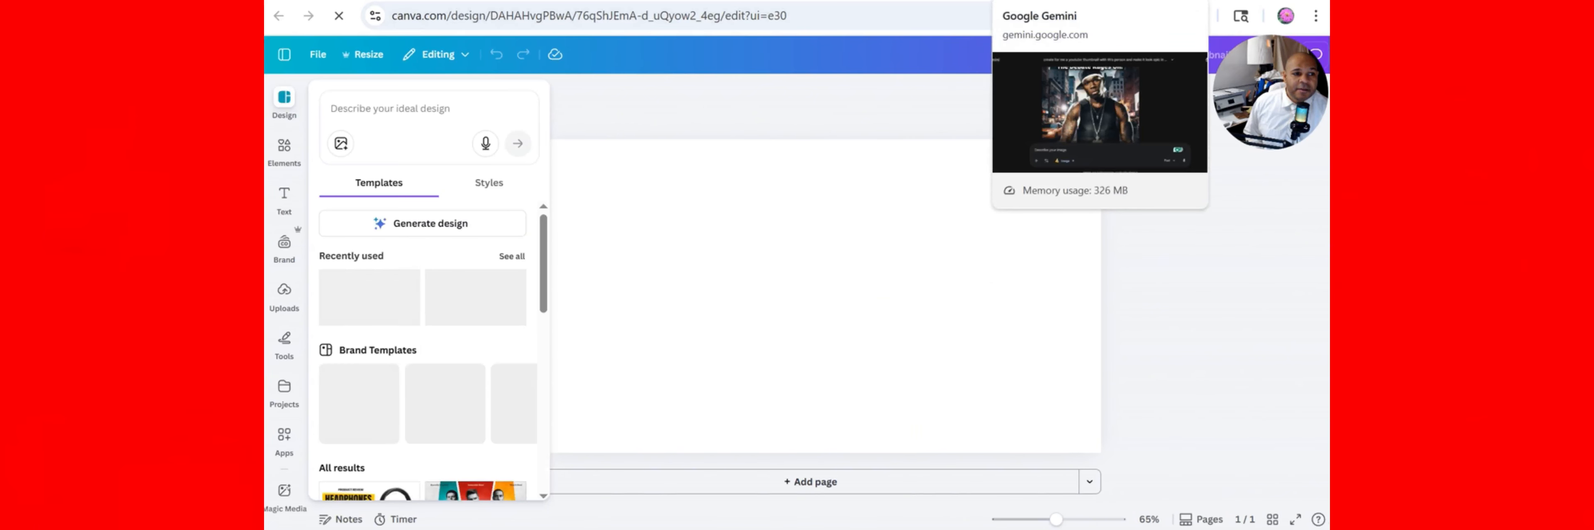
Step: Return to the Gemini chat and download the generated thumbnail image
click(1045, 1)
scroll(869, 322, down, 2)
scroll(869, 325, down, 2)
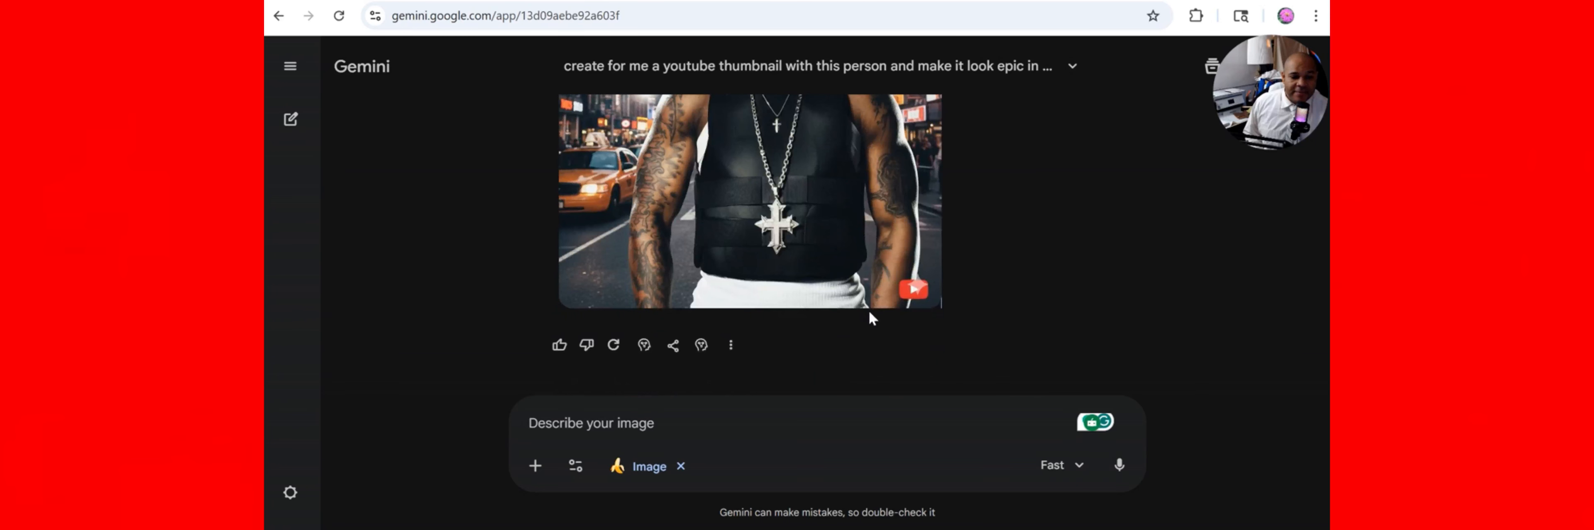
click(732, 346)
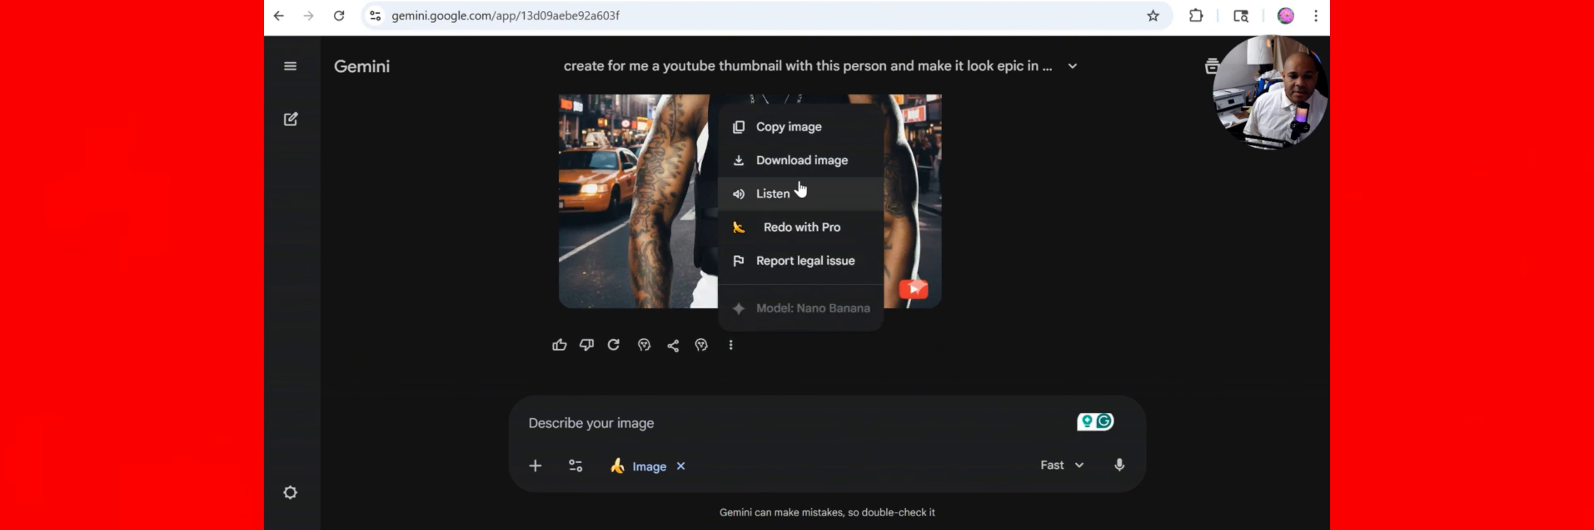
click(812, 160)
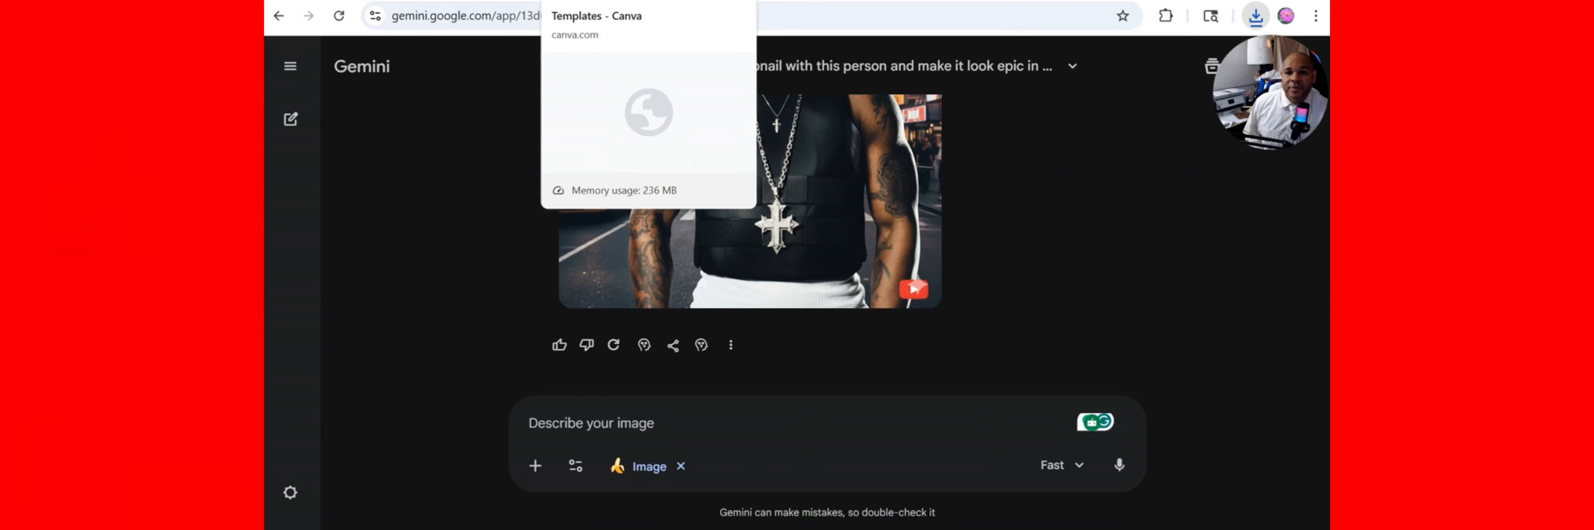
Step: Switch to Canva and, from the open blank thumbnail design, create another blank YouTube Thumbnail design of 1280 × 720 px
click(668, 1)
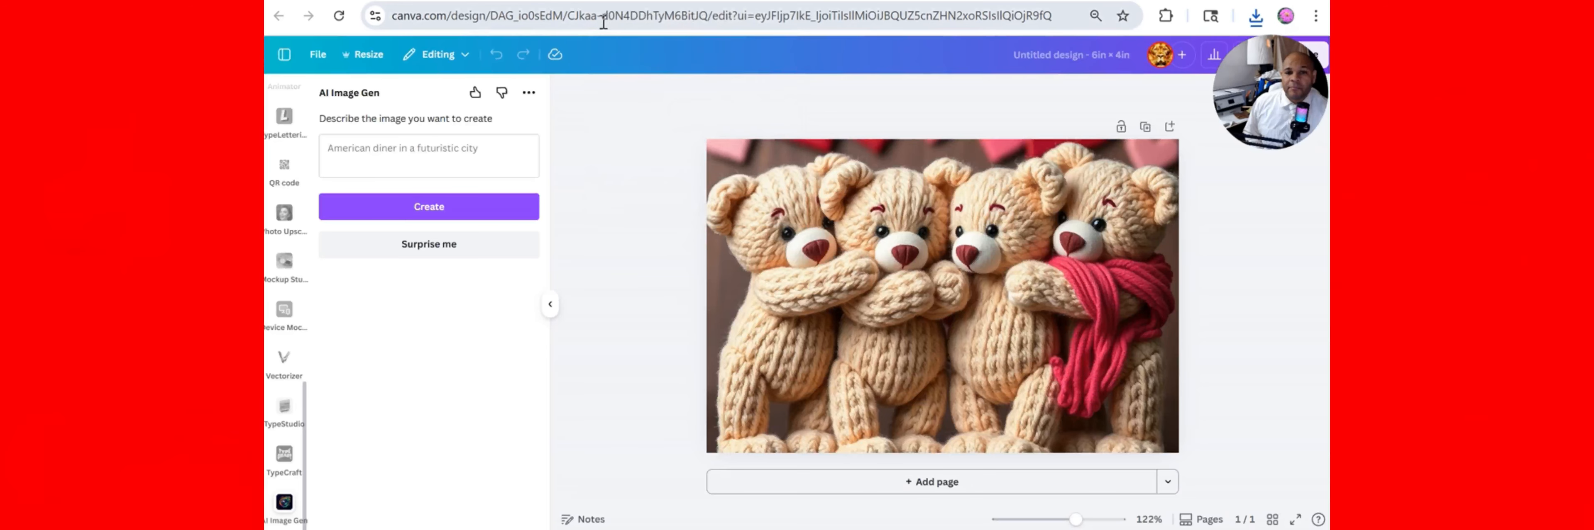
click(588, 1)
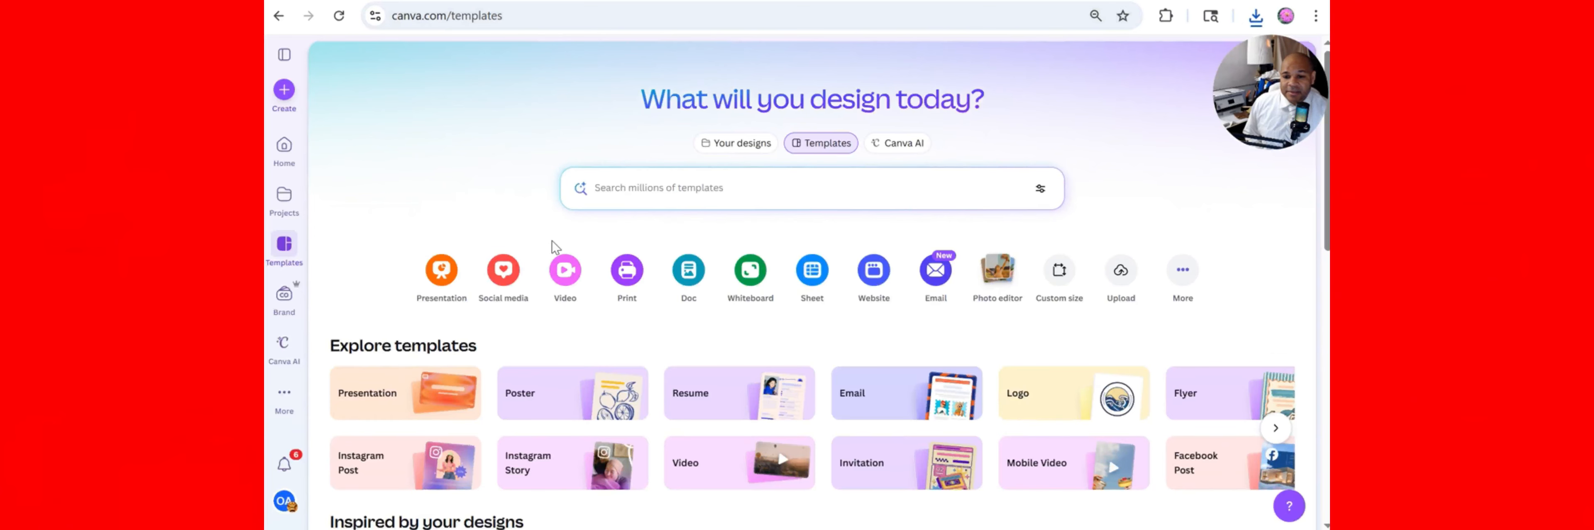
click(625, 1)
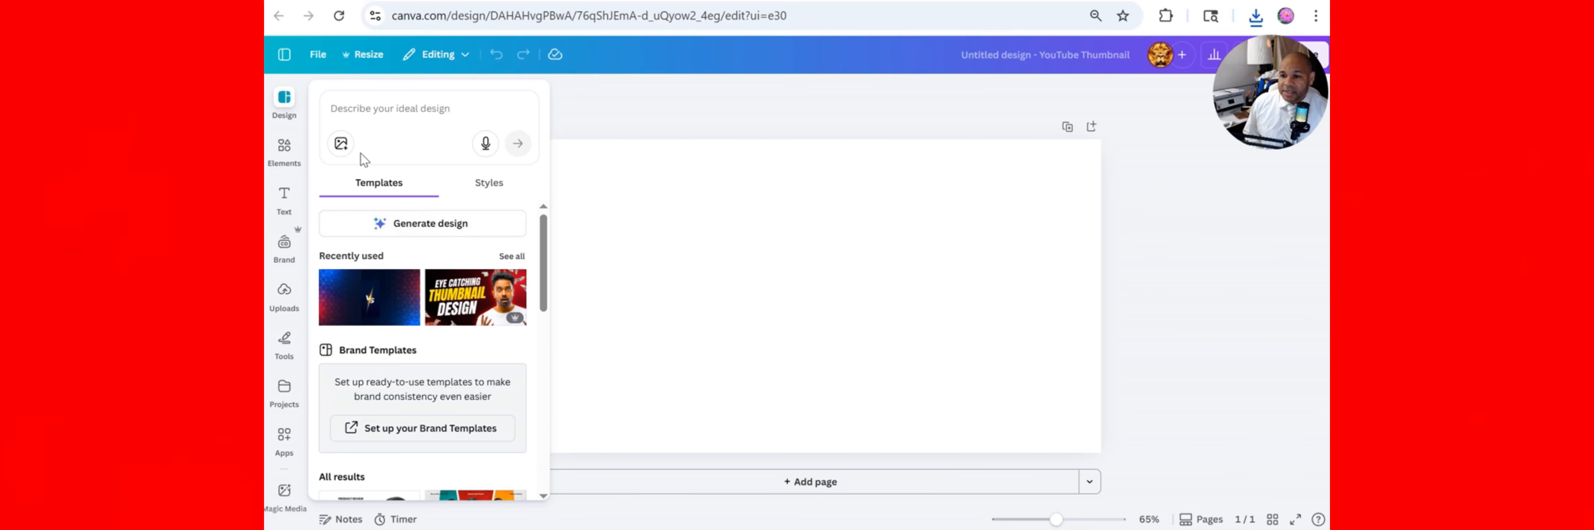
click(294, 156)
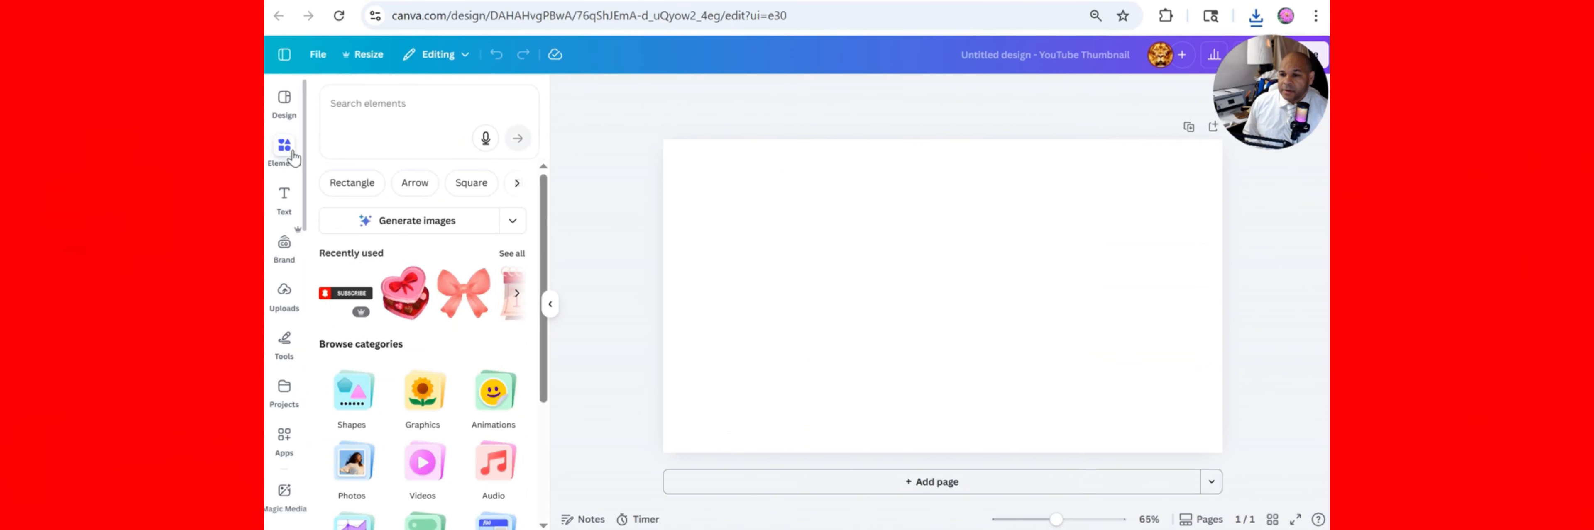
click(316, 54)
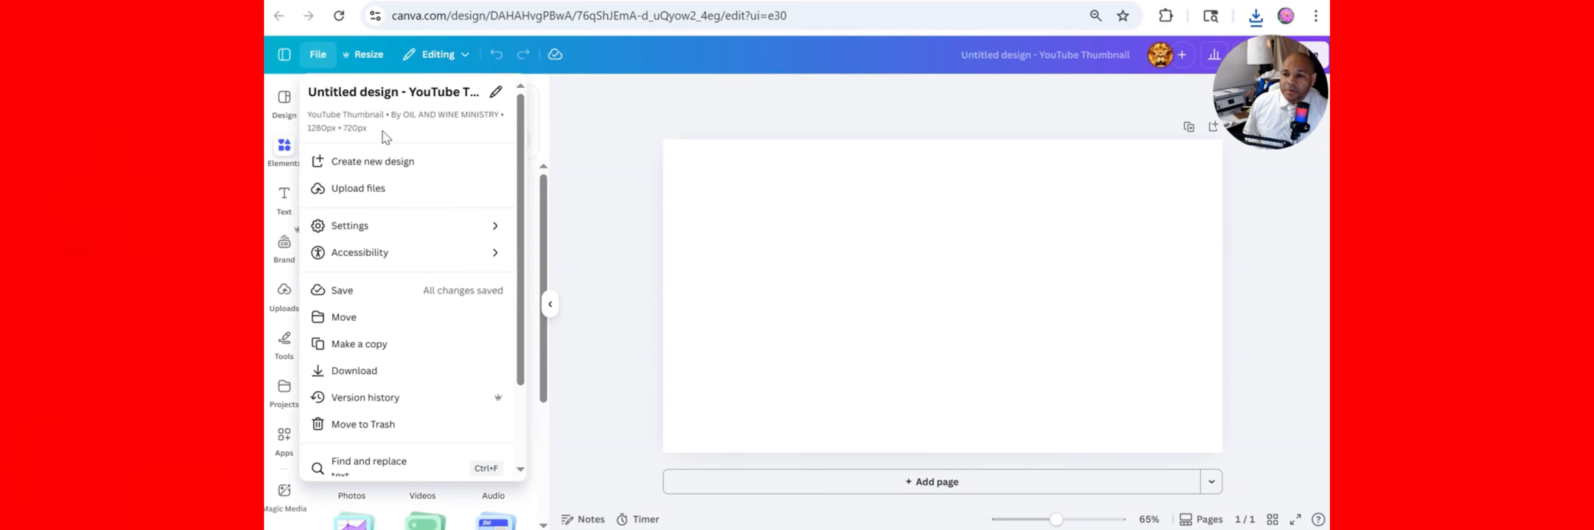
click(390, 162)
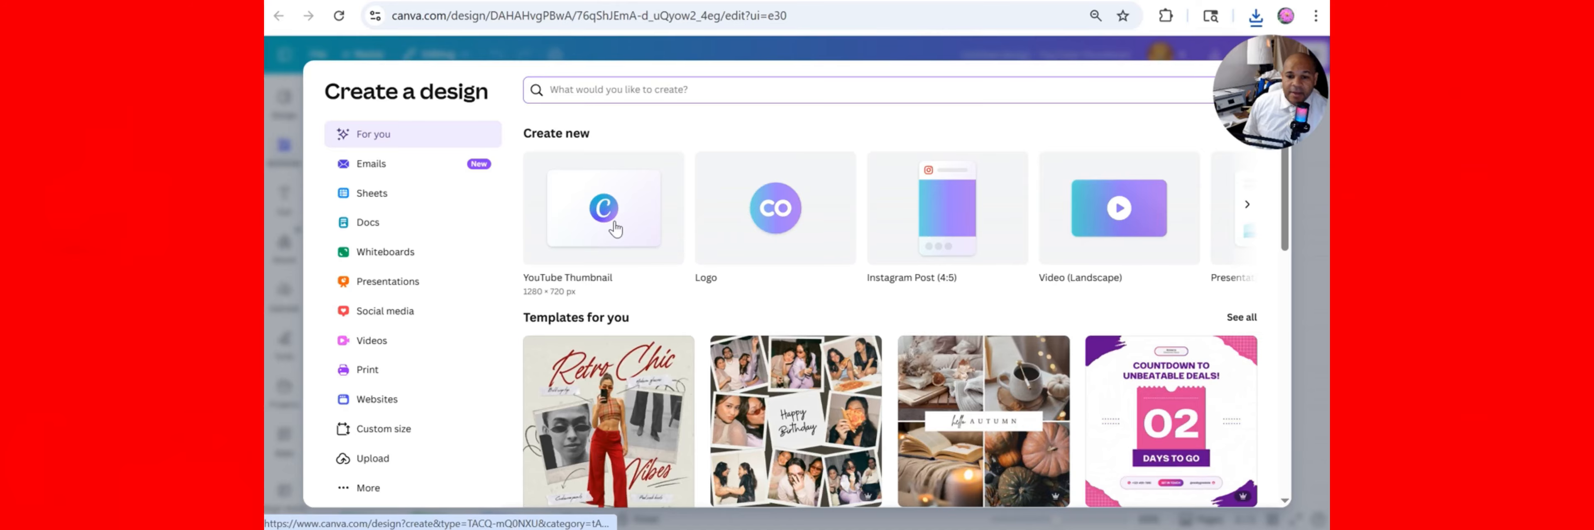
click(615, 225)
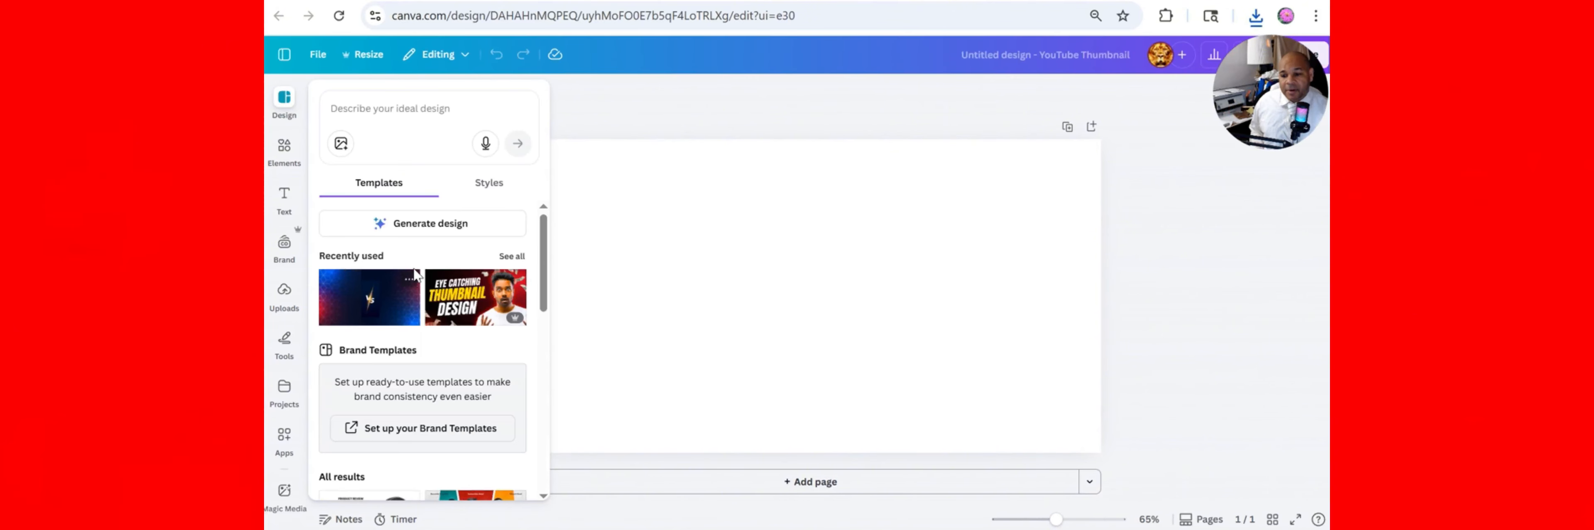
Step: Browse the ready-made YouTube thumbnail templates without applying any, and return to the blank page
scroll(420, 268, down, 5)
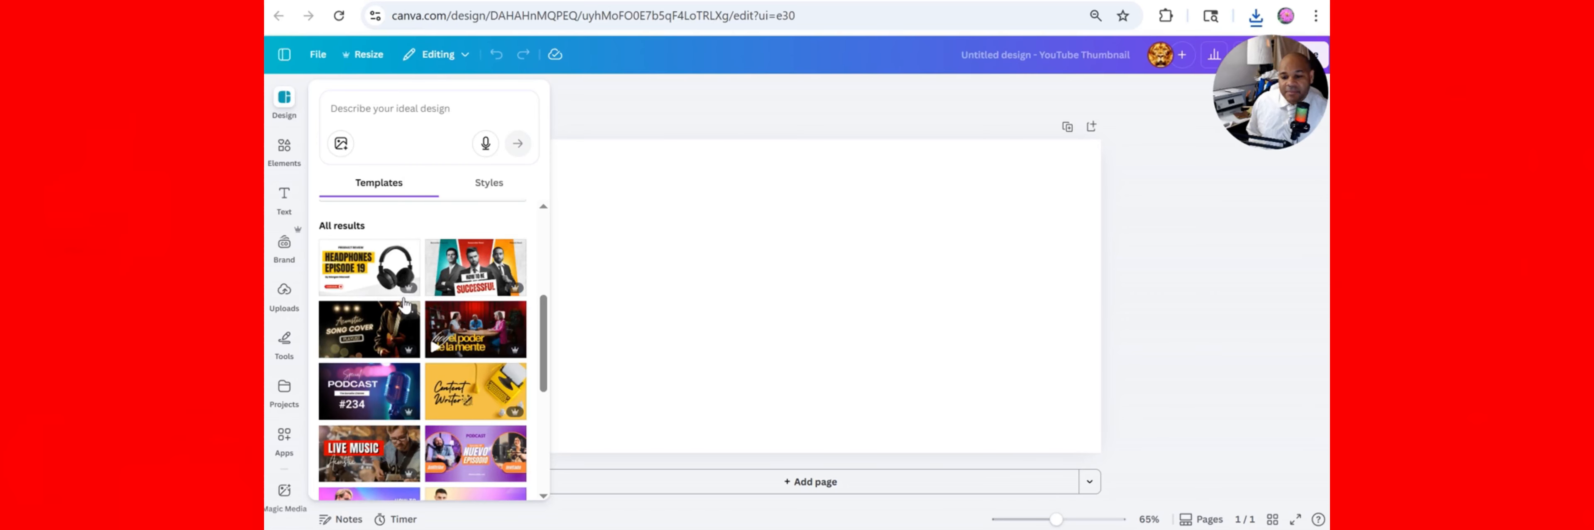
scroll(389, 305, down, 3)
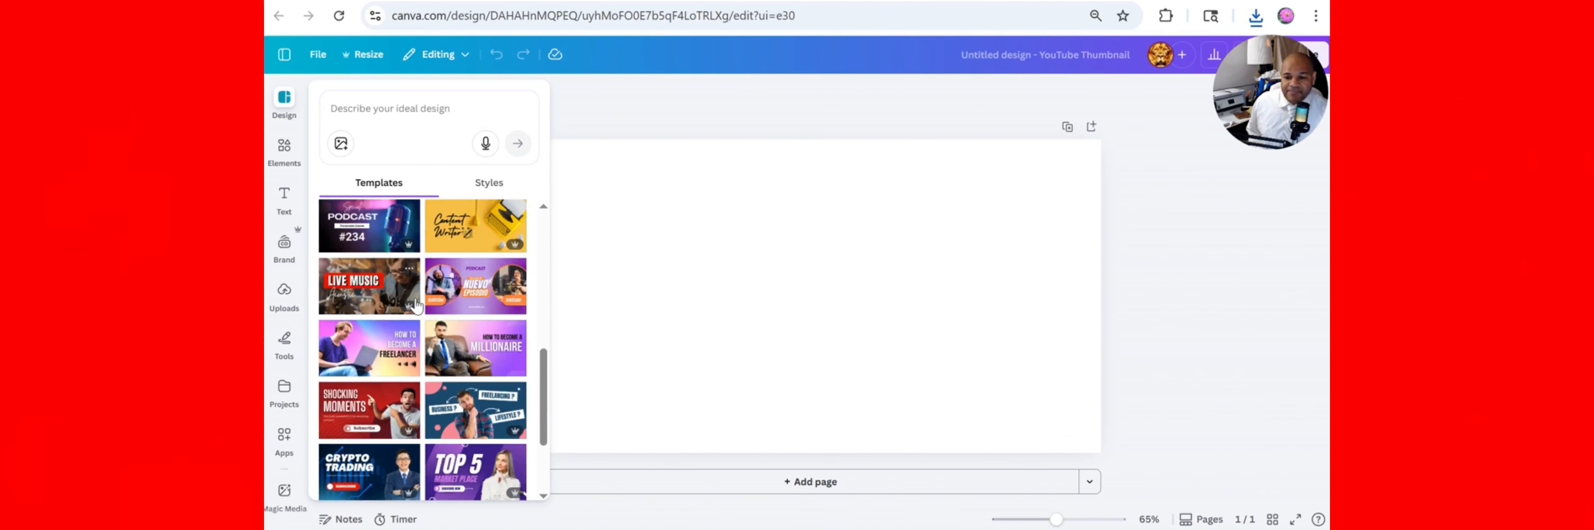
scroll(420, 302, down, 4)
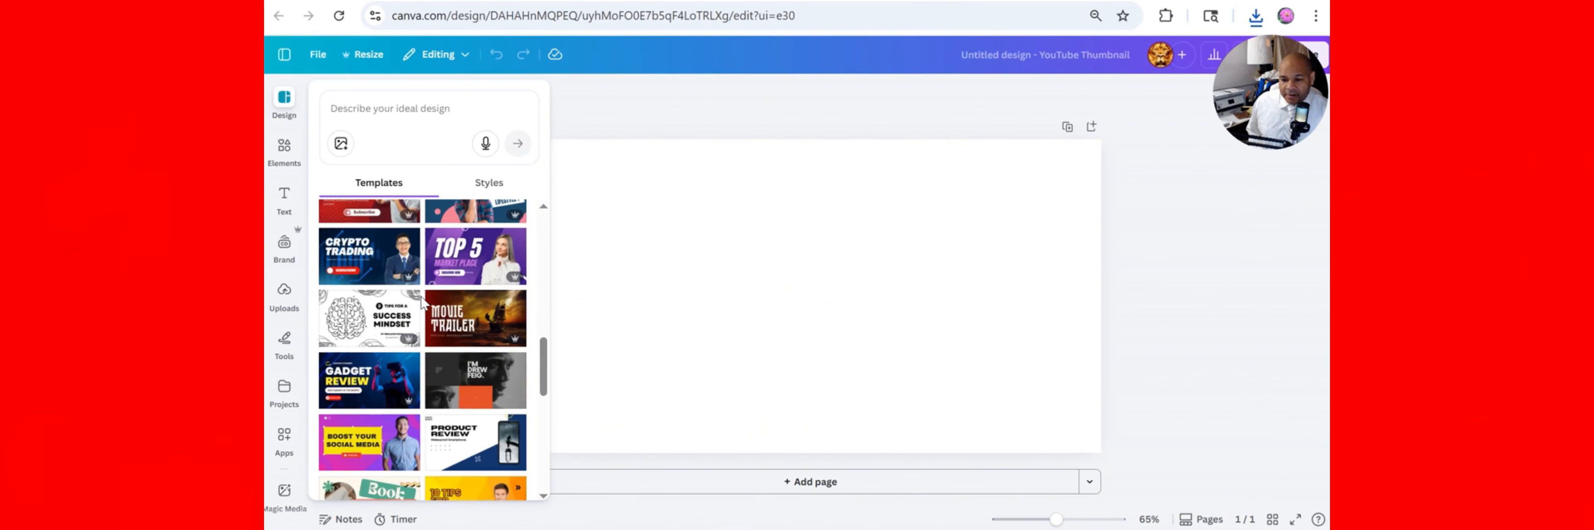
scroll(421, 302, down, 5)
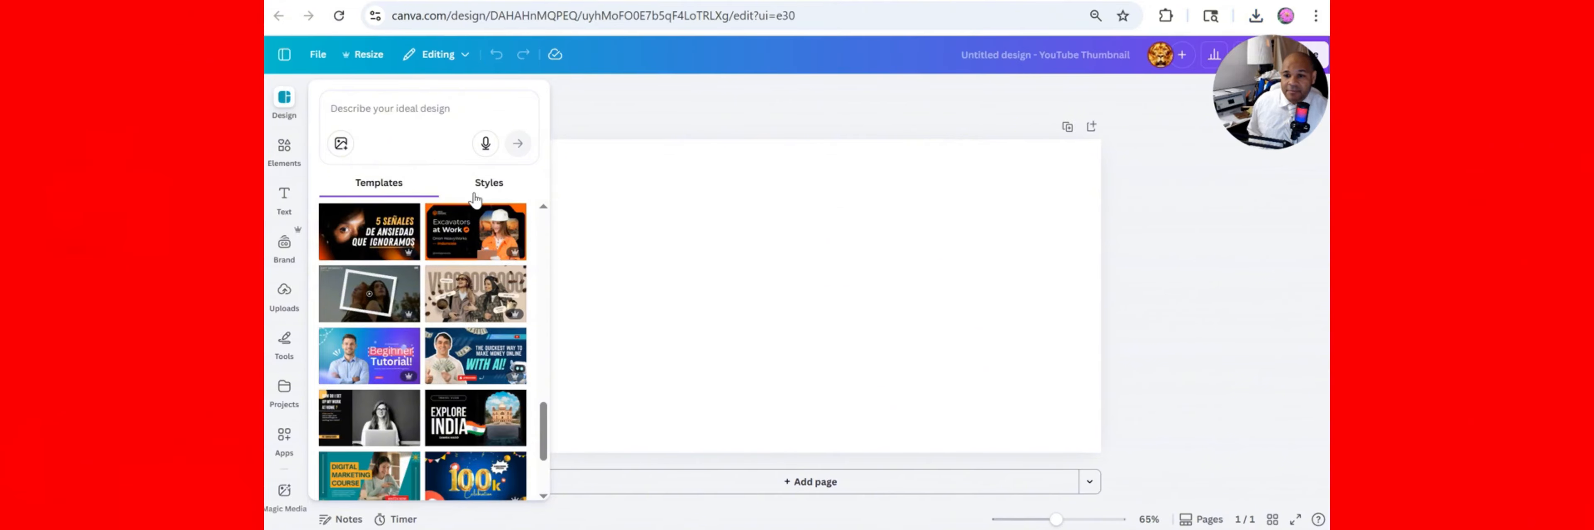
scroll(475, 272, down, 4)
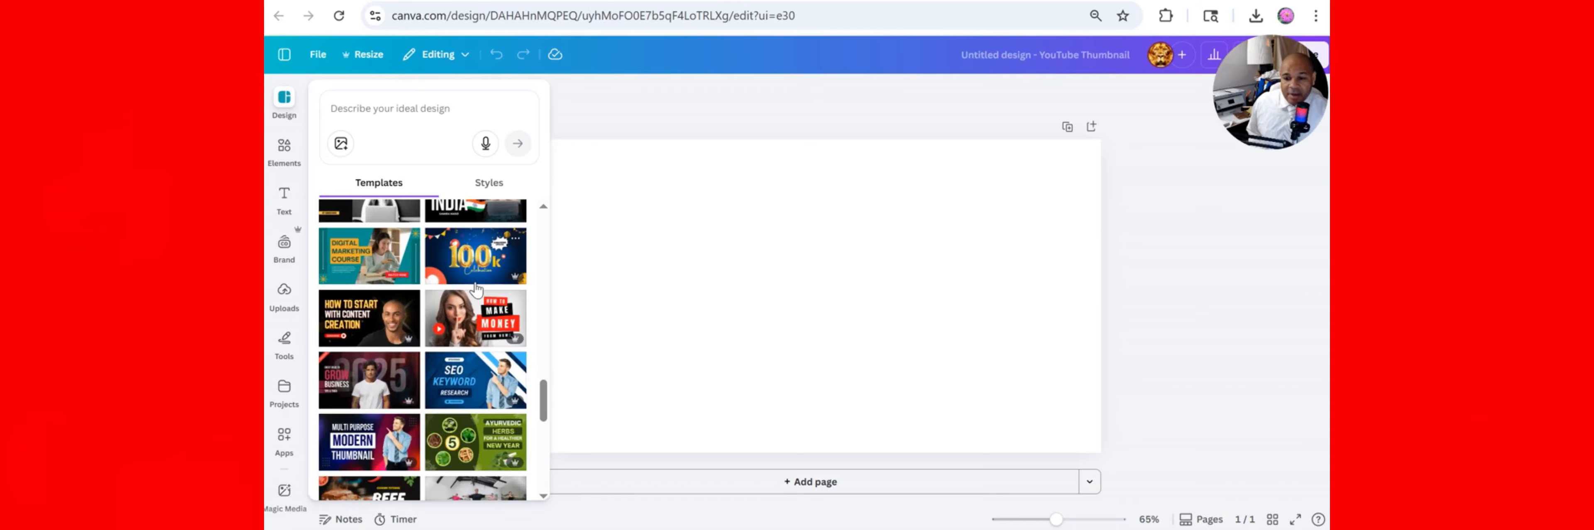
scroll(476, 288, down, 7)
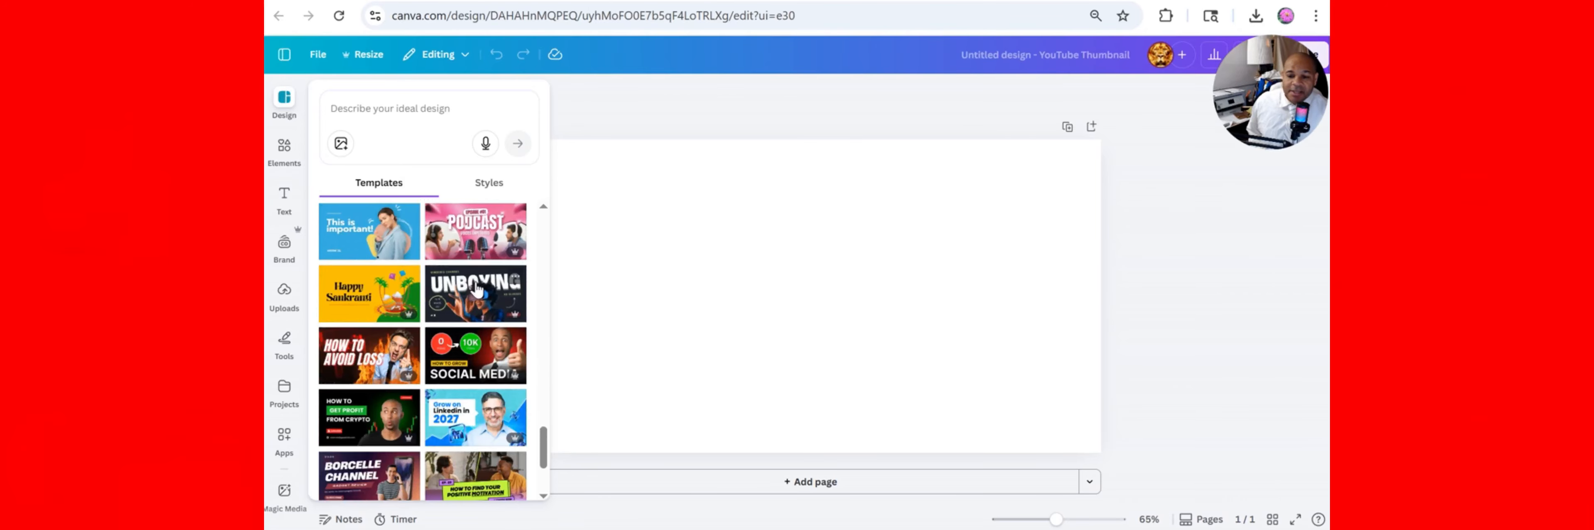
click(585, 123)
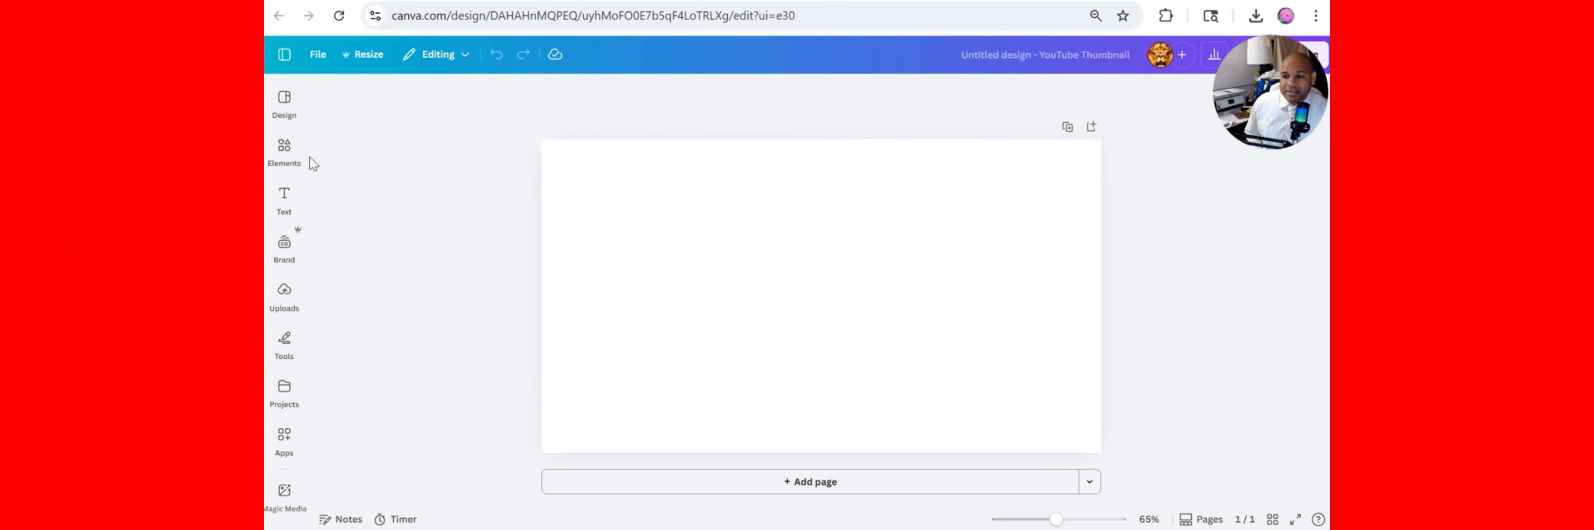
Step: Upload Gemini_Generated_Image_91sqw591sqw591sq from the Downloads folder and place it on the blank page
click(286, 150)
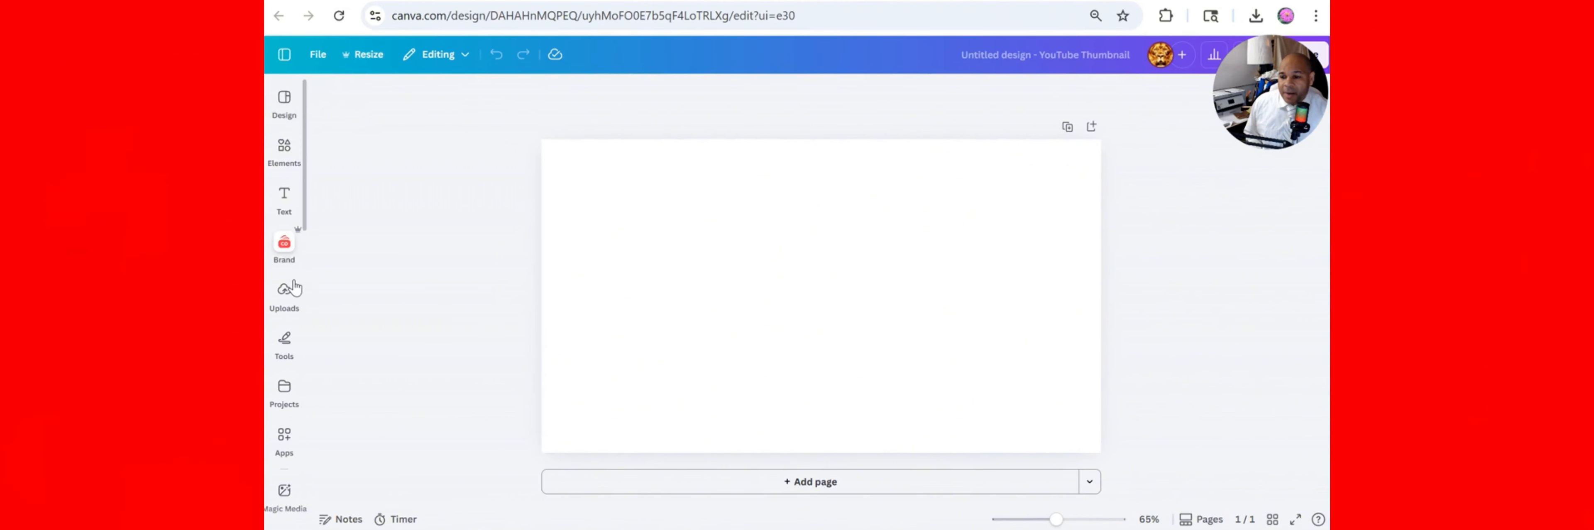
click(284, 292)
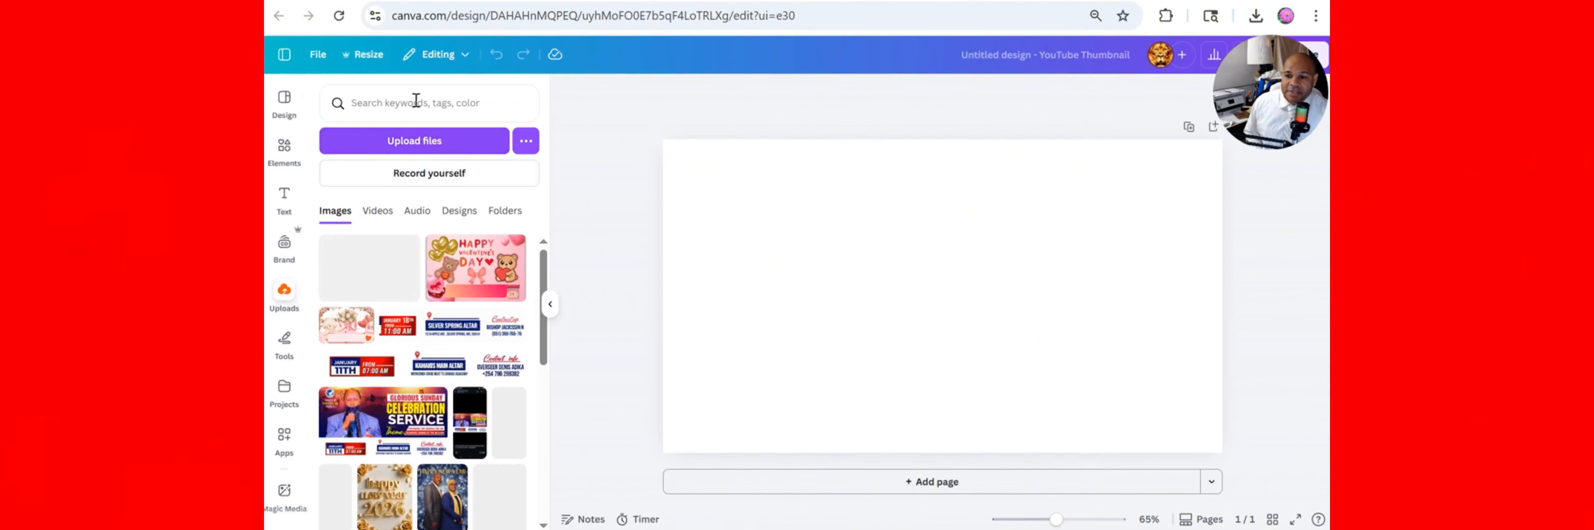
click(419, 146)
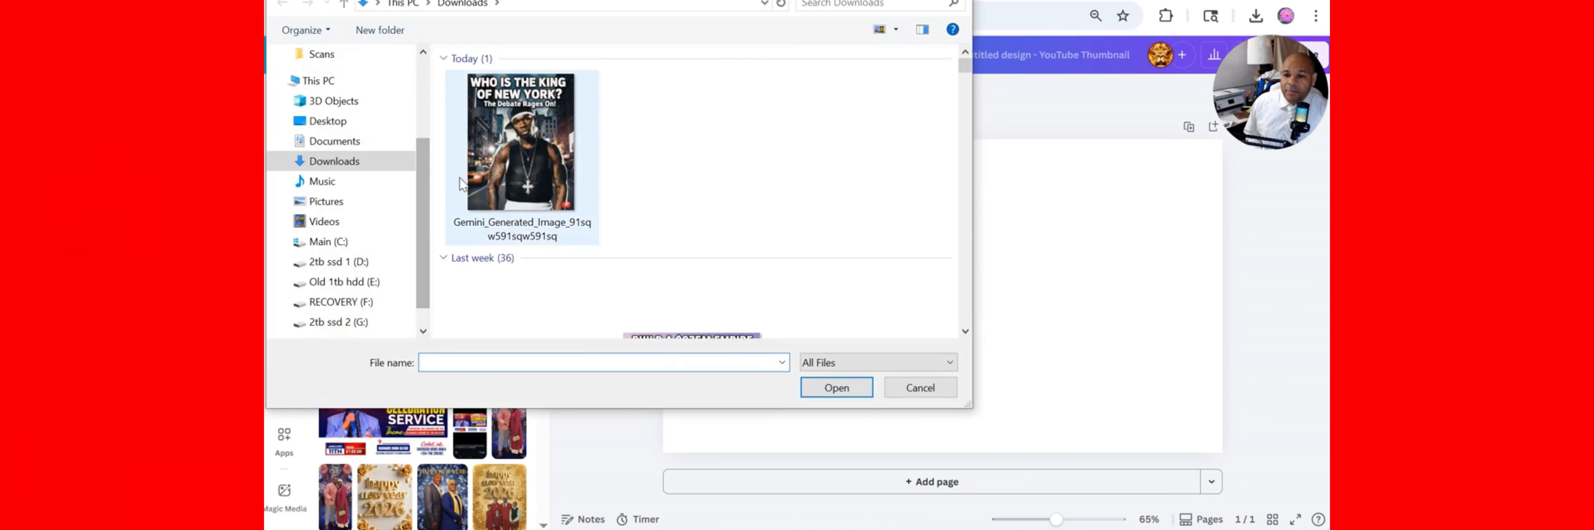
click(522, 148)
click(836, 388)
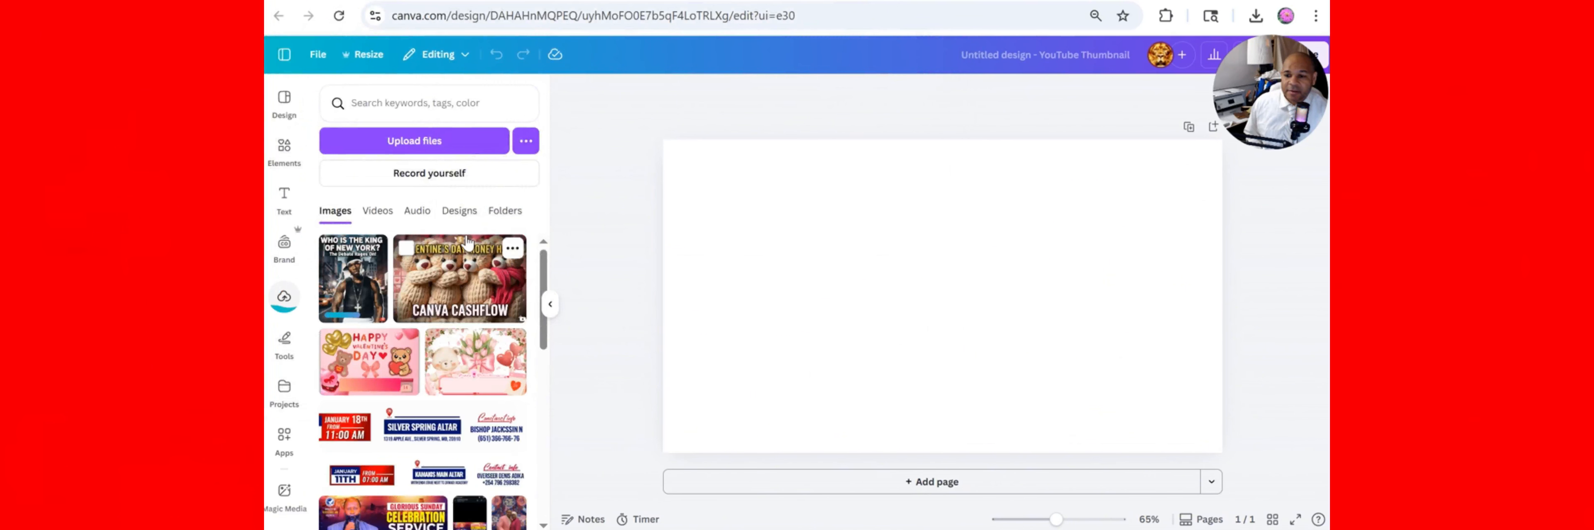
click(354, 278)
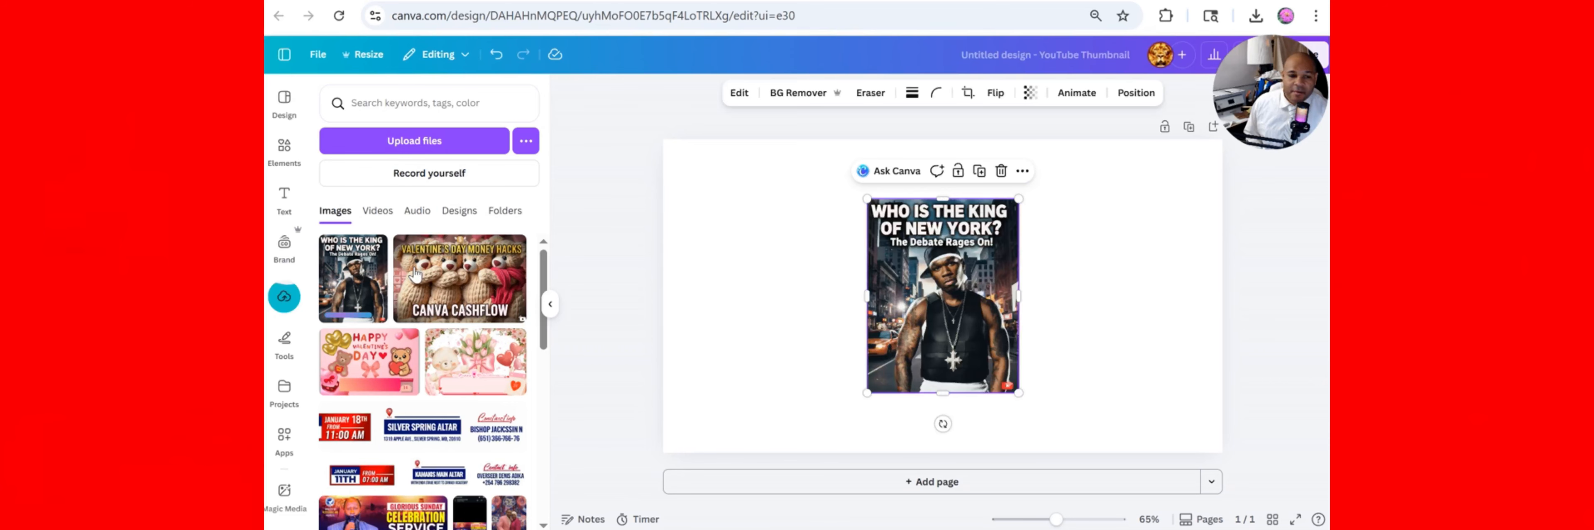
click(586, 256)
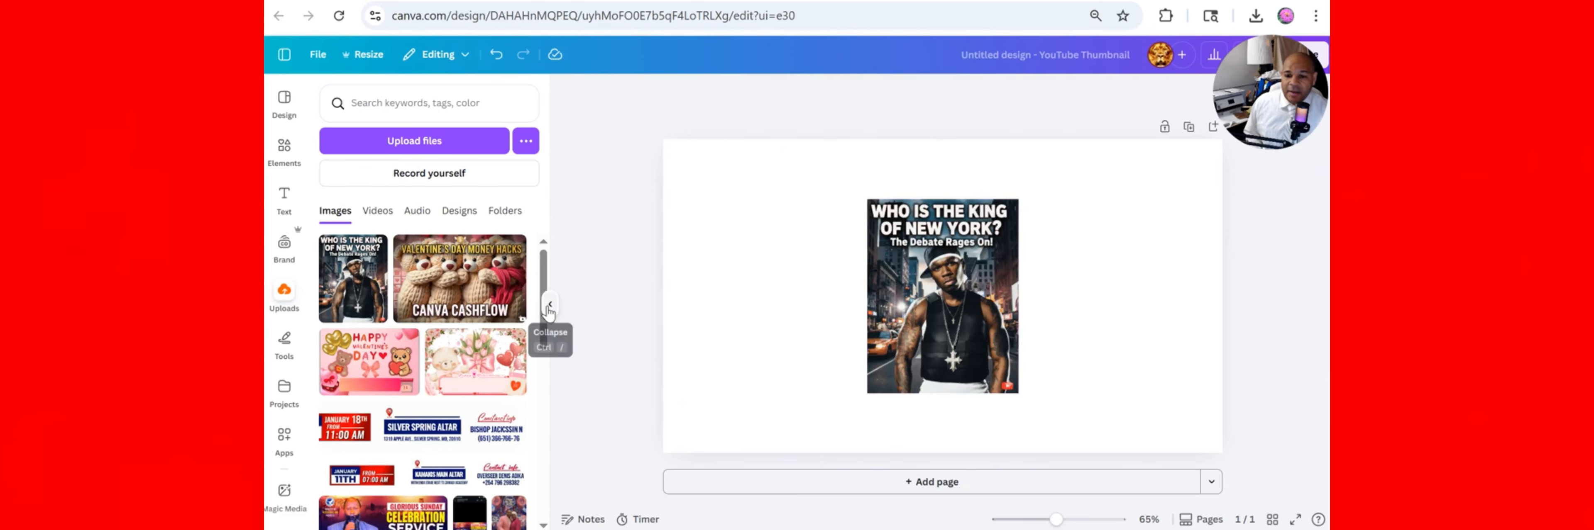
click(550, 304)
Step: Set the placed Gemini image as the page background
click(807, 290)
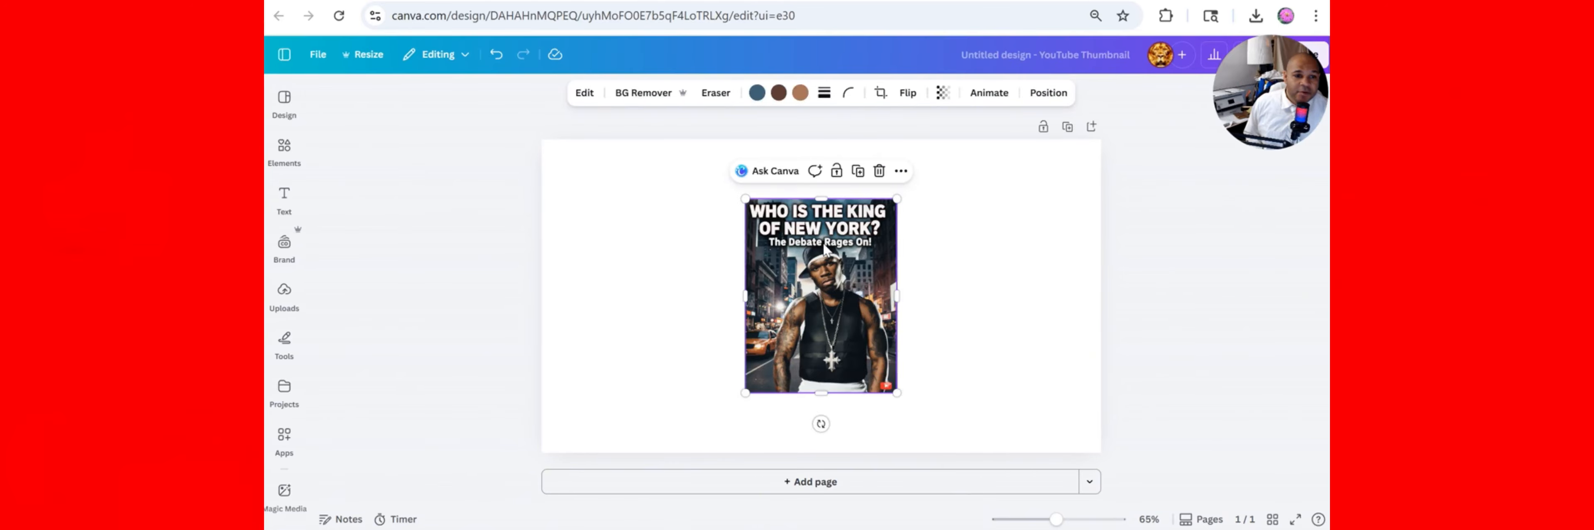
click(901, 171)
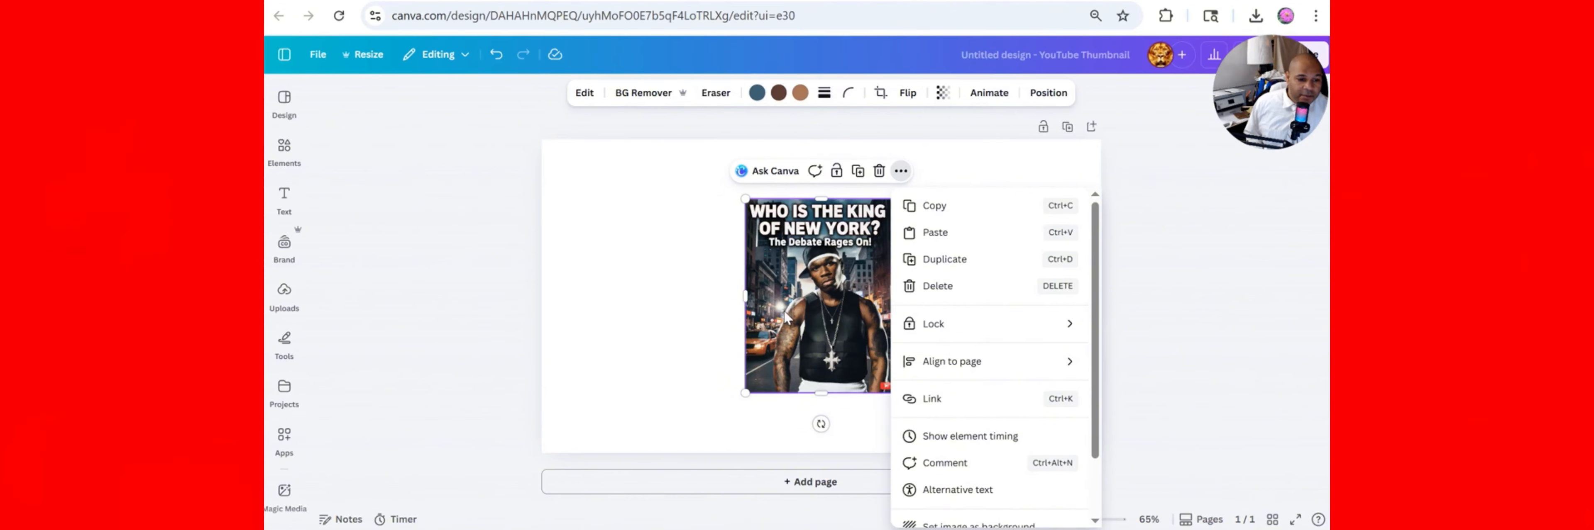
click(696, 315)
click(789, 320)
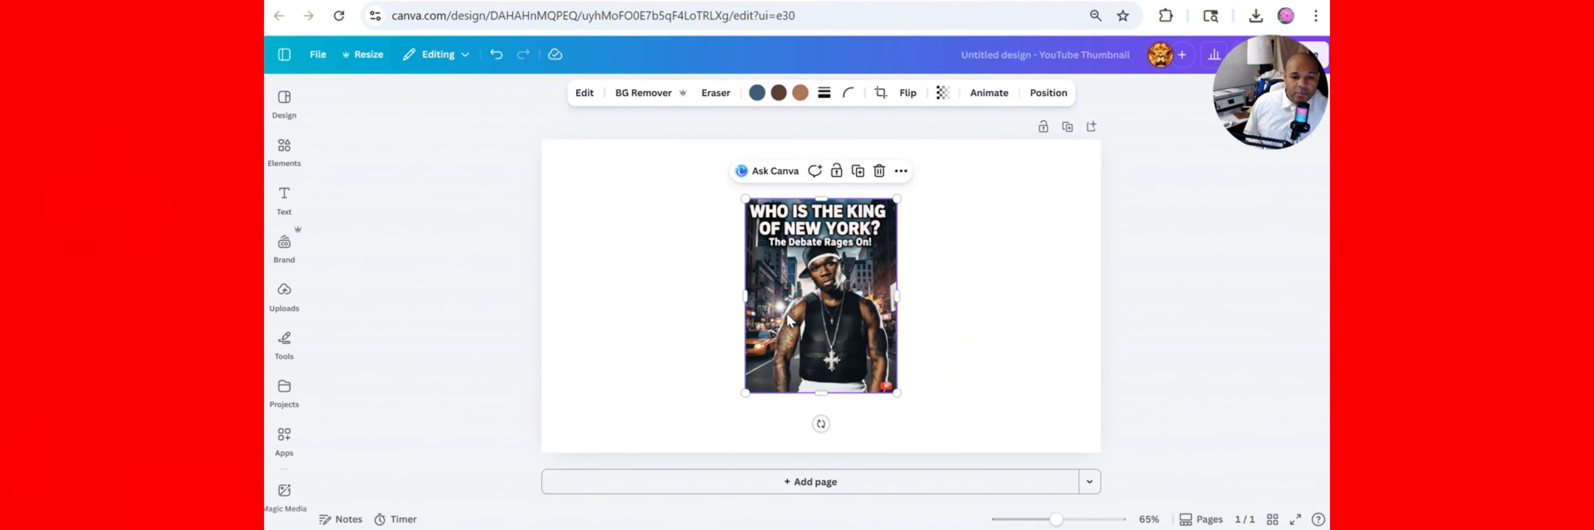
right_click(791, 289)
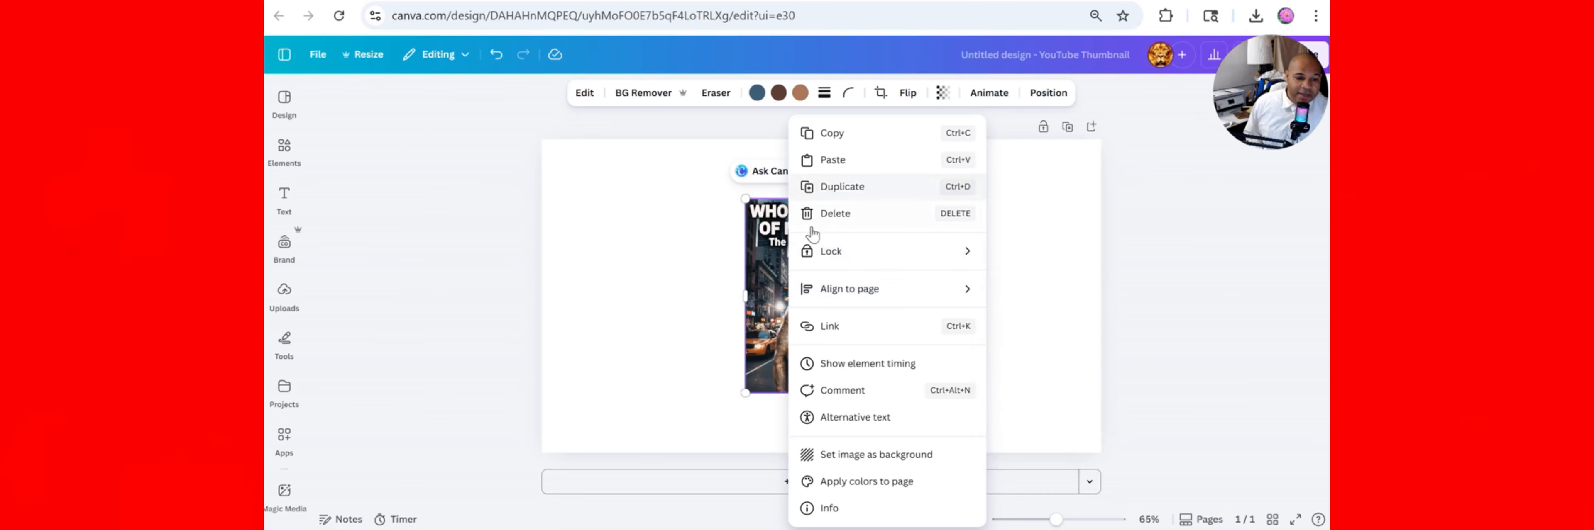
click(840, 457)
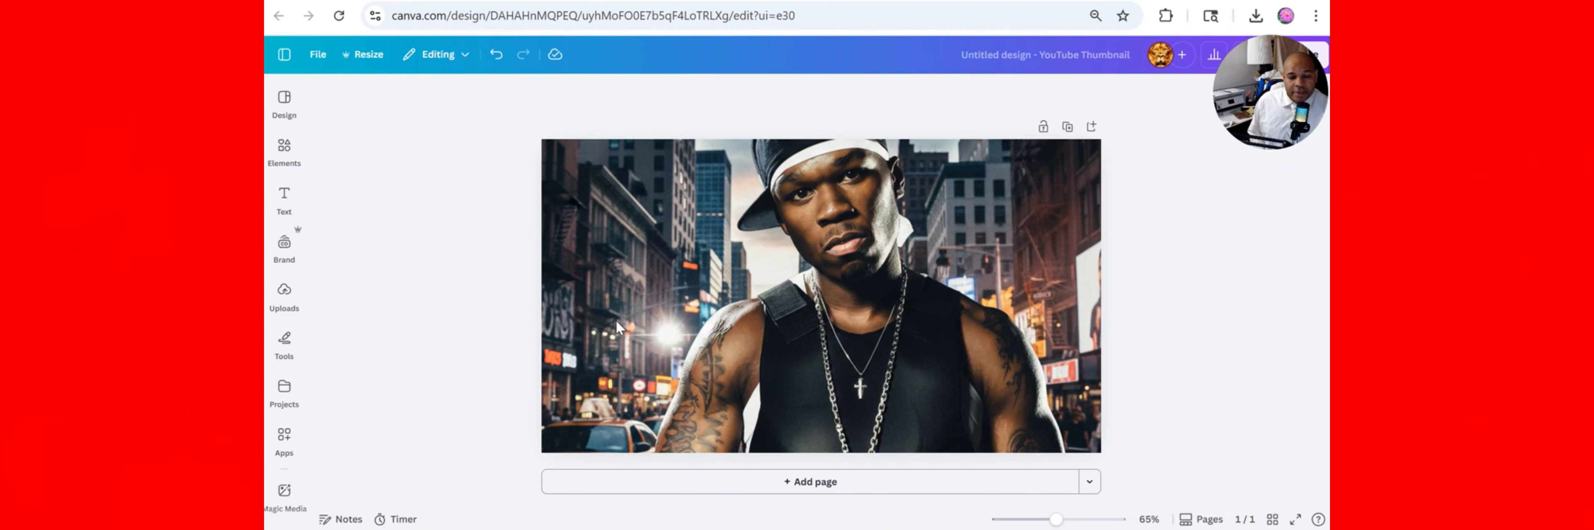
Step: Detach the Gemini image from the page background
click(284, 198)
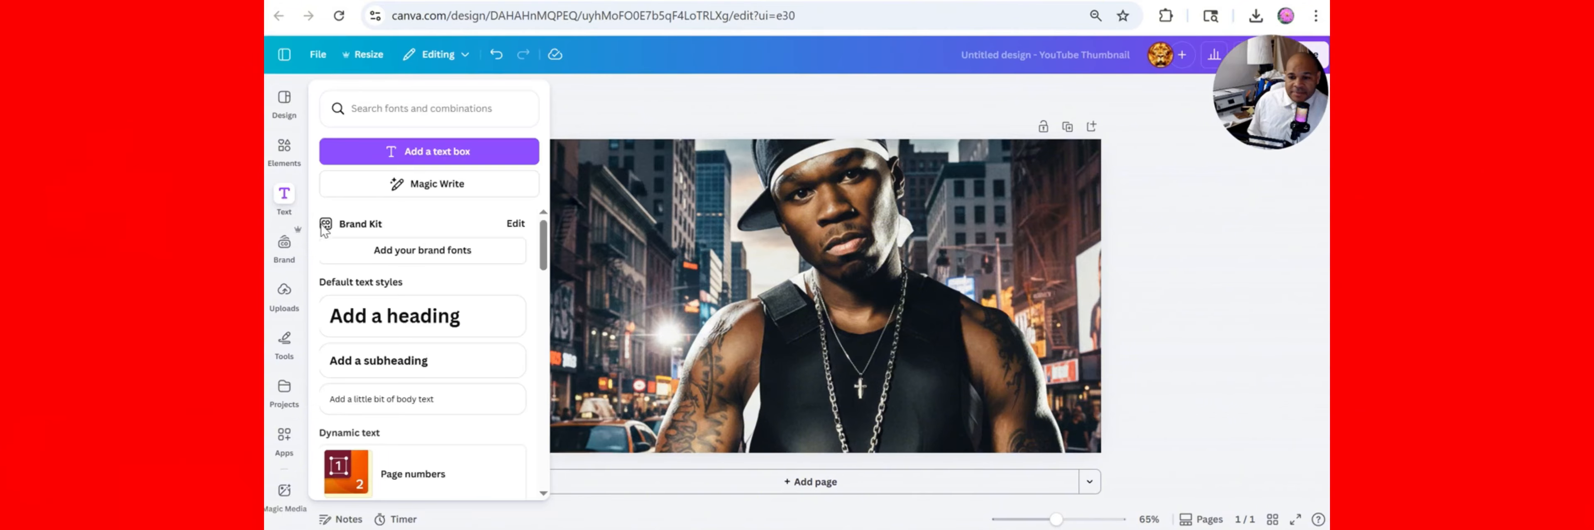
click(767, 307)
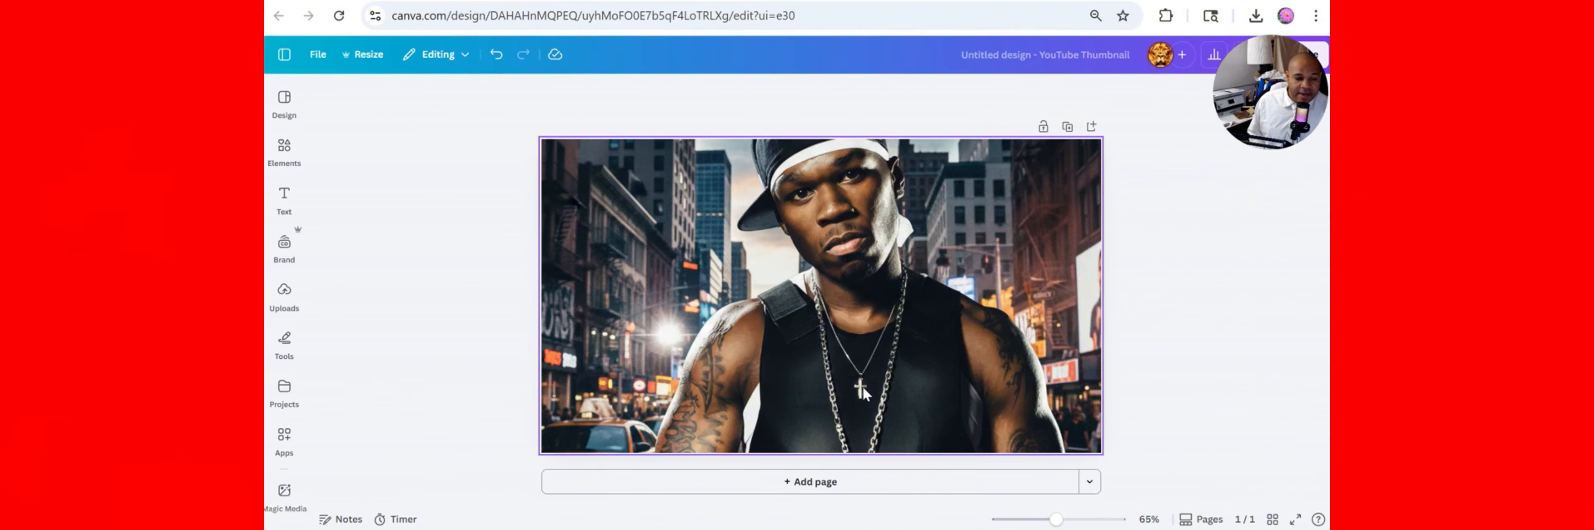
click(811, 370)
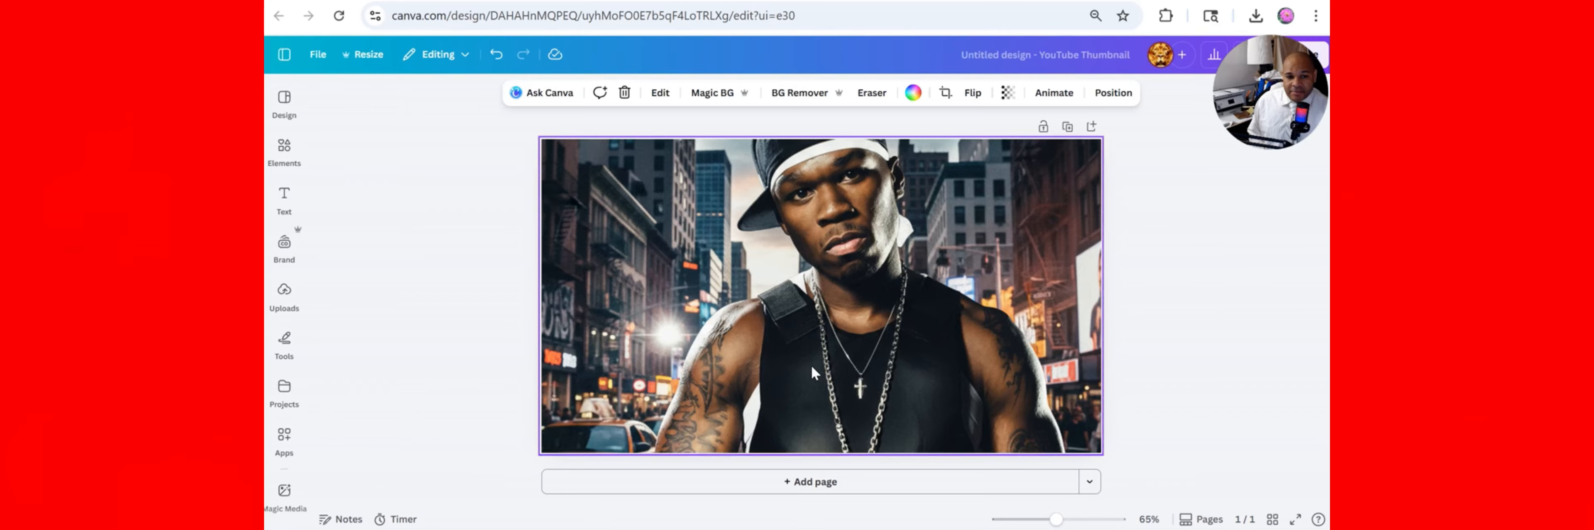
right_click(811, 369)
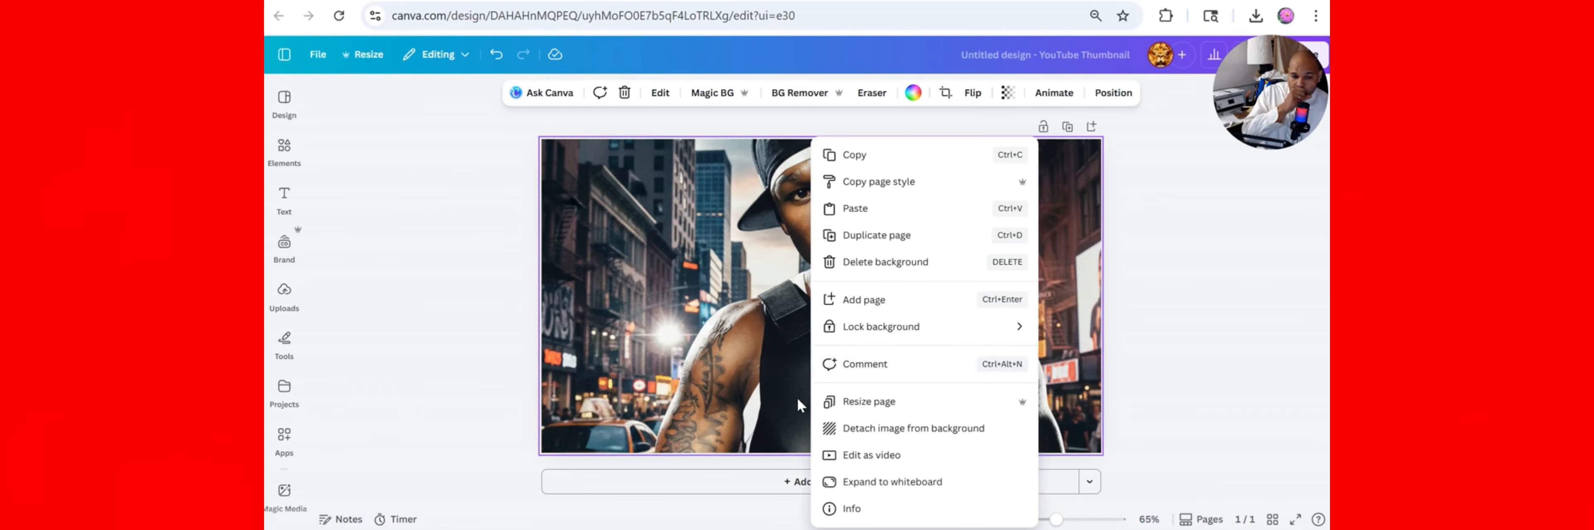
click(883, 430)
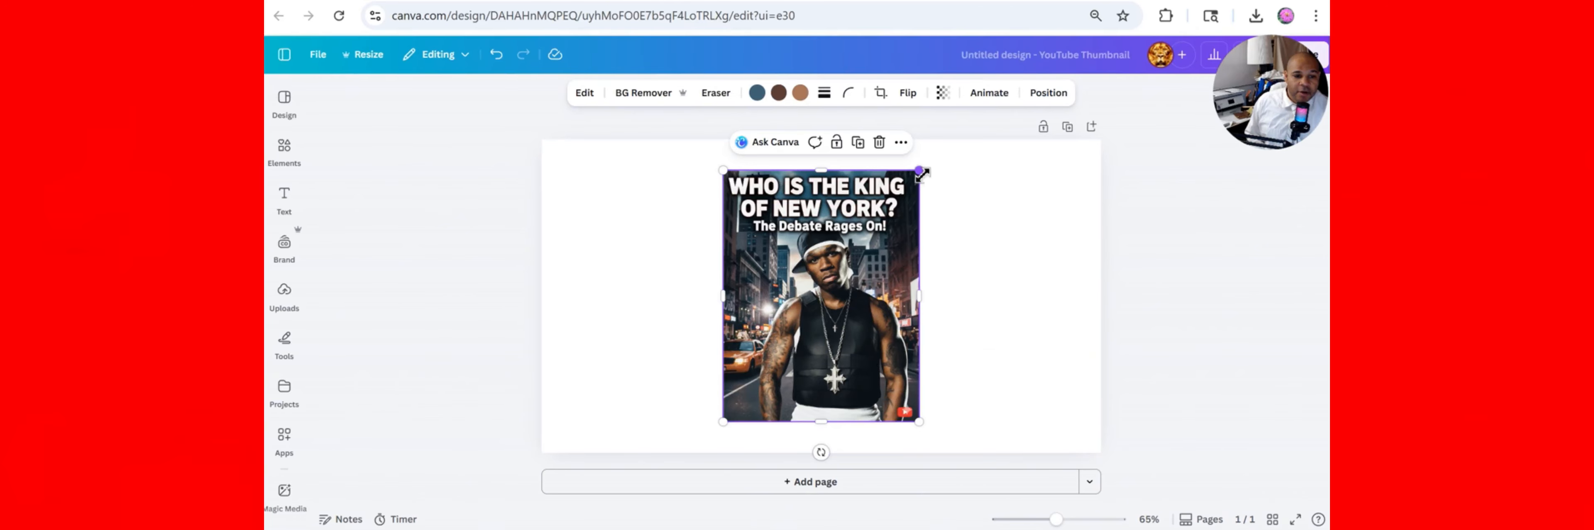
Step: Enlarge the Gemini image to about half the page width, centre it roughly, and align its upper edge with the page's upper edge
drag(919, 422, 975, 495)
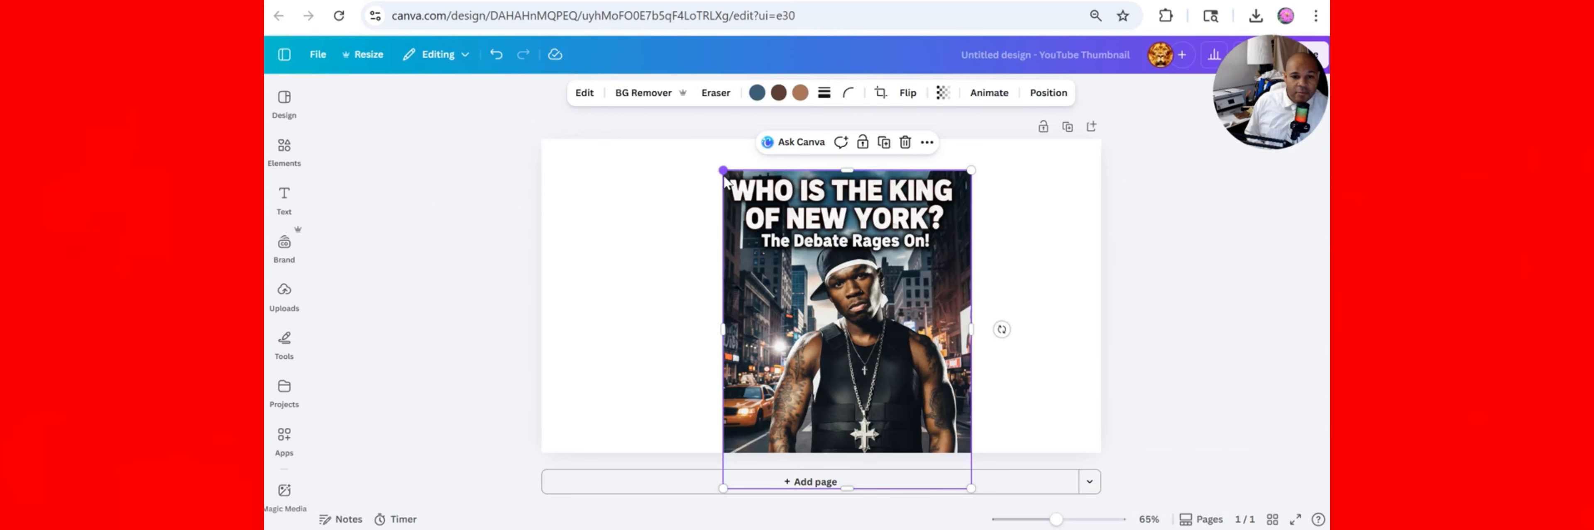
drag(723, 170, 676, 153)
click(1203, 301)
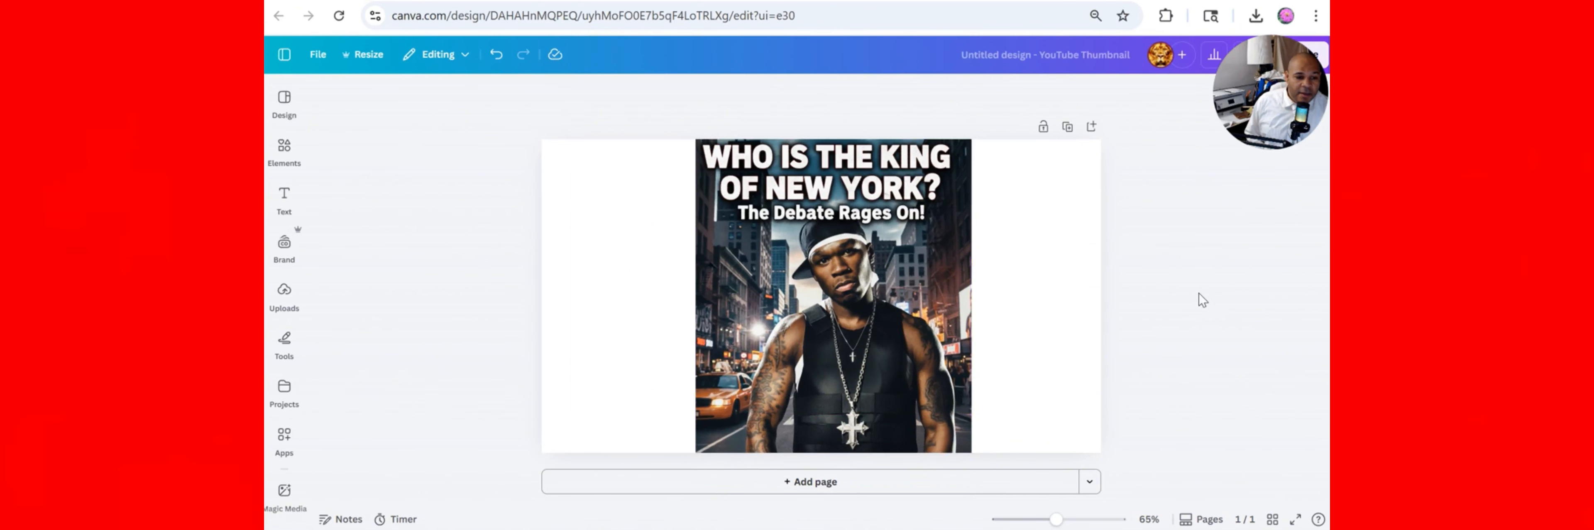
click(951, 305)
drag(975, 316, 919, 323)
drag(830, 154, 832, 143)
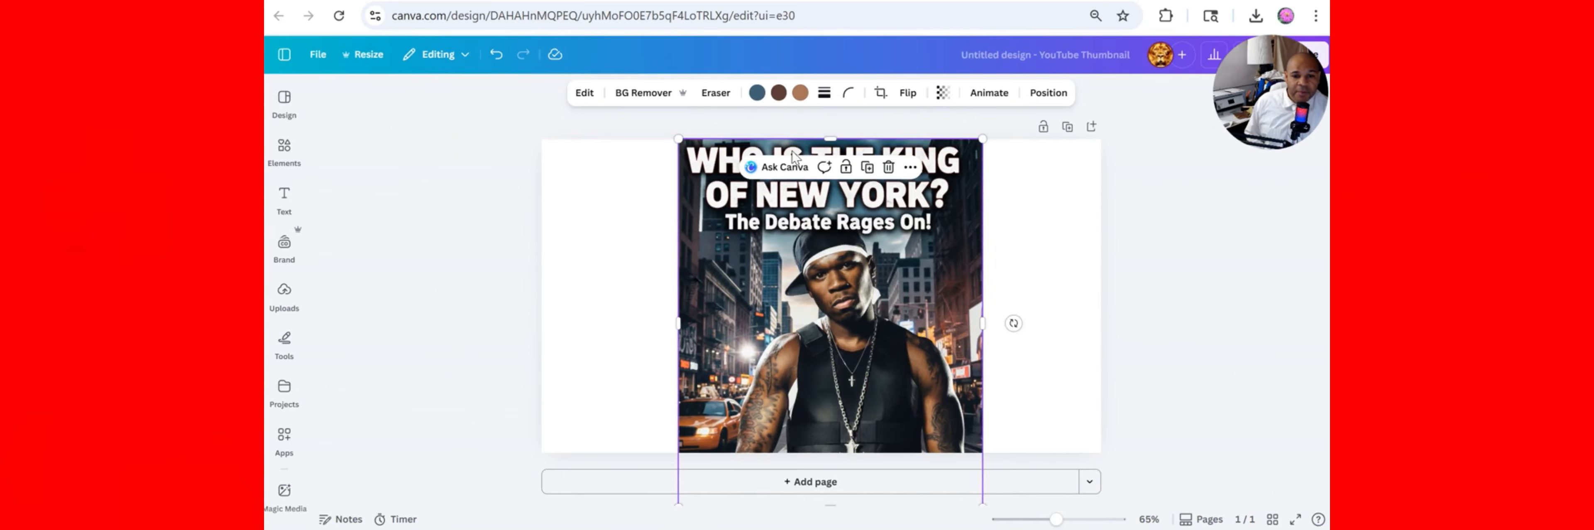
click(705, 124)
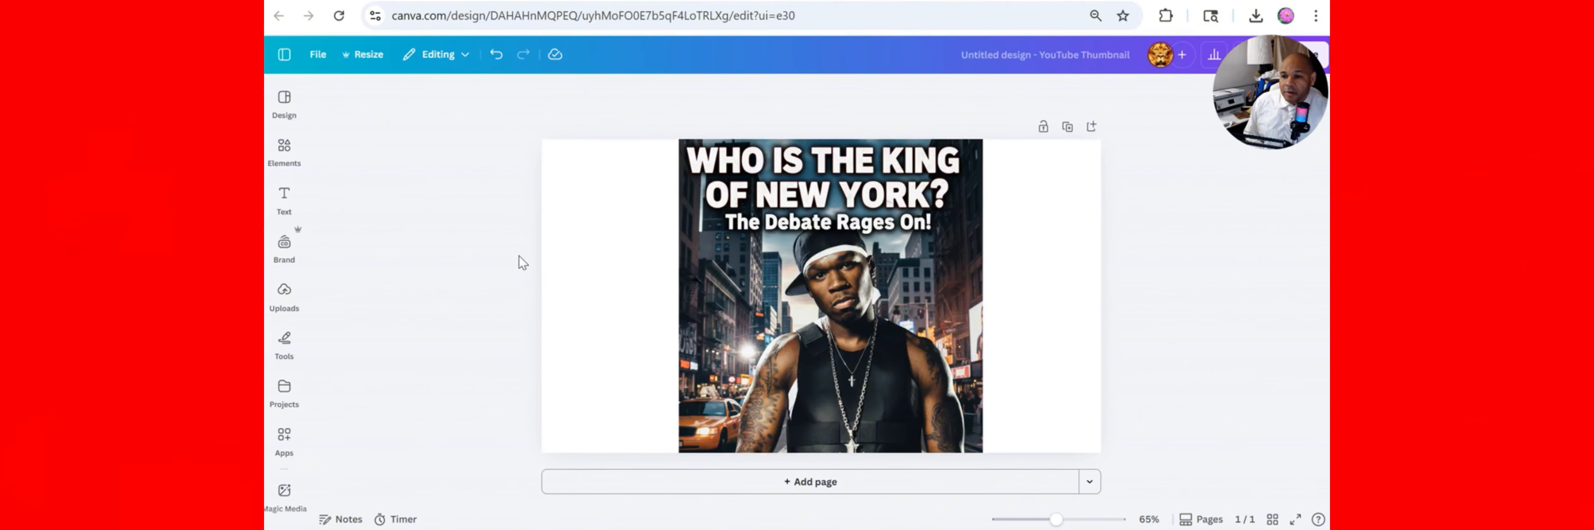
Step: Search the elements library for "city street background" and show all matching photos
click(564, 265)
click(292, 197)
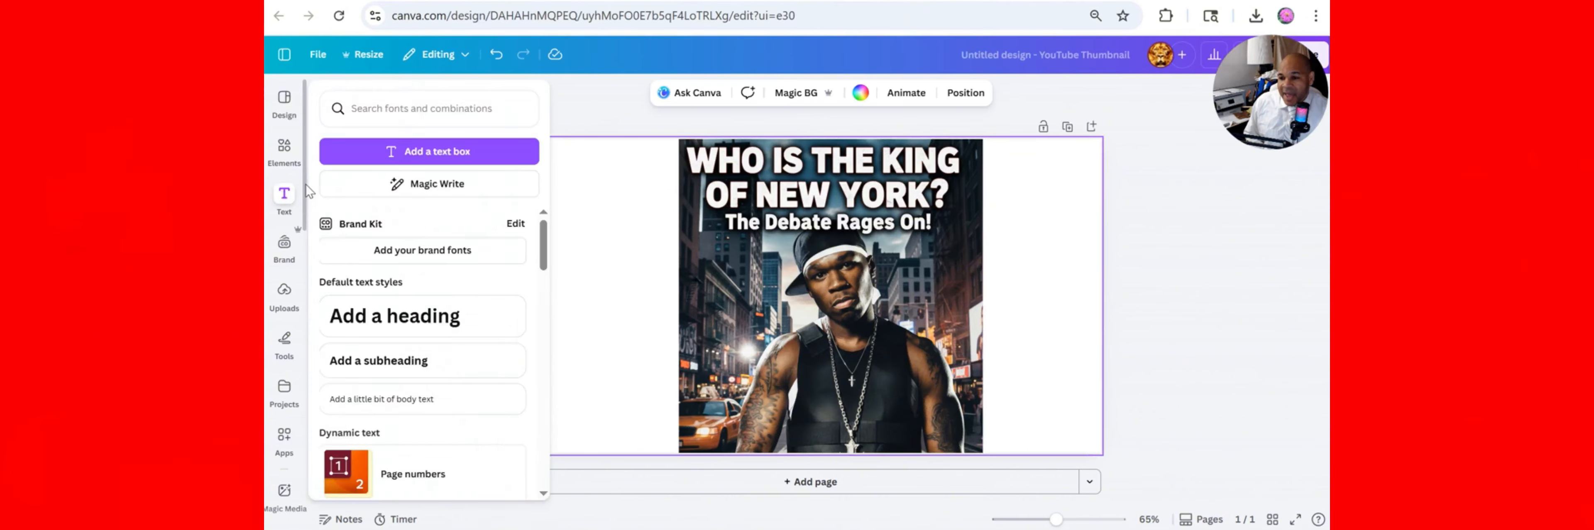
click(284, 150)
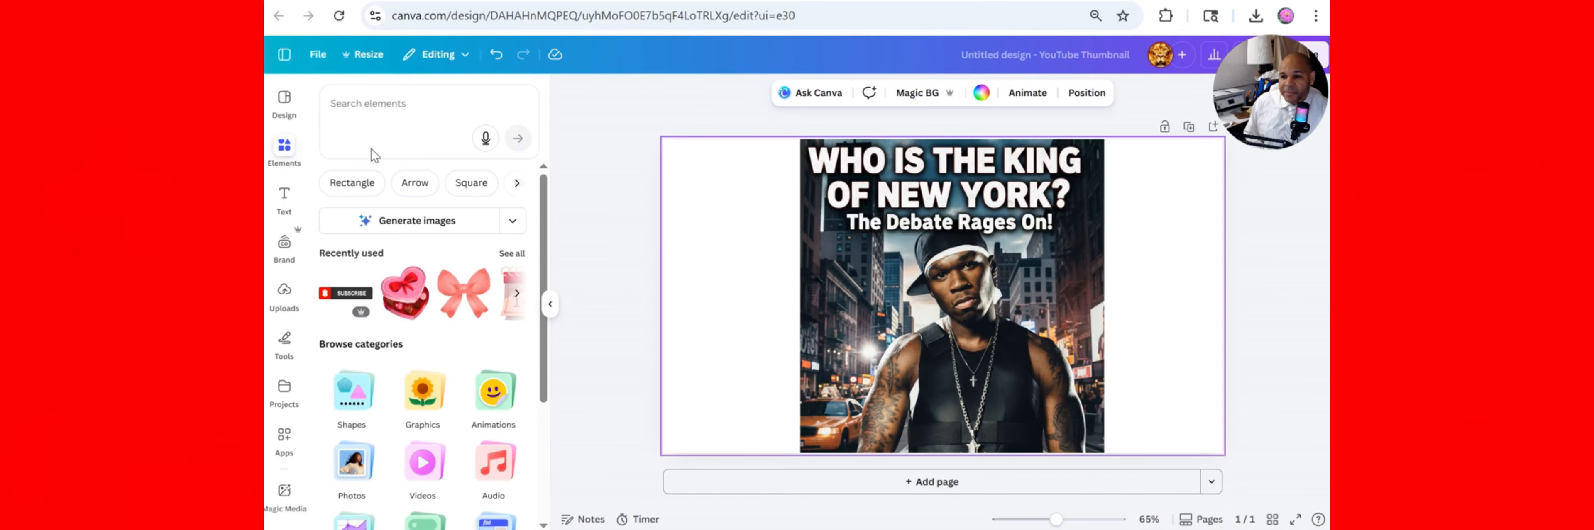
click(413, 114)
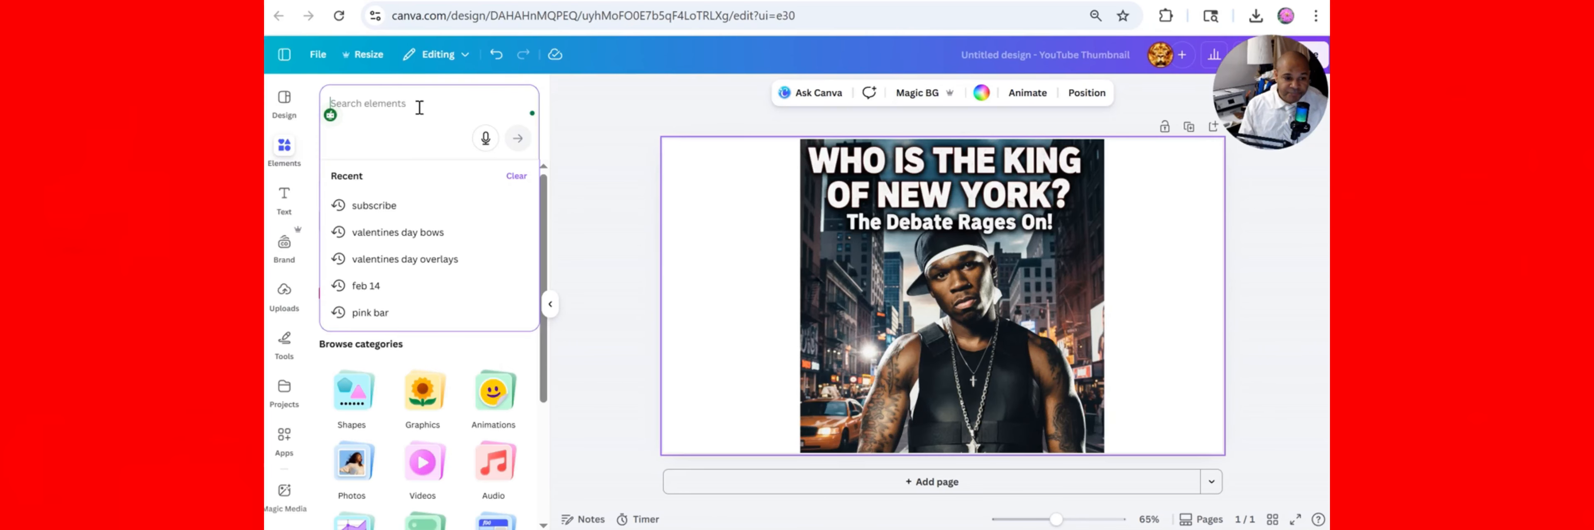
text(st)
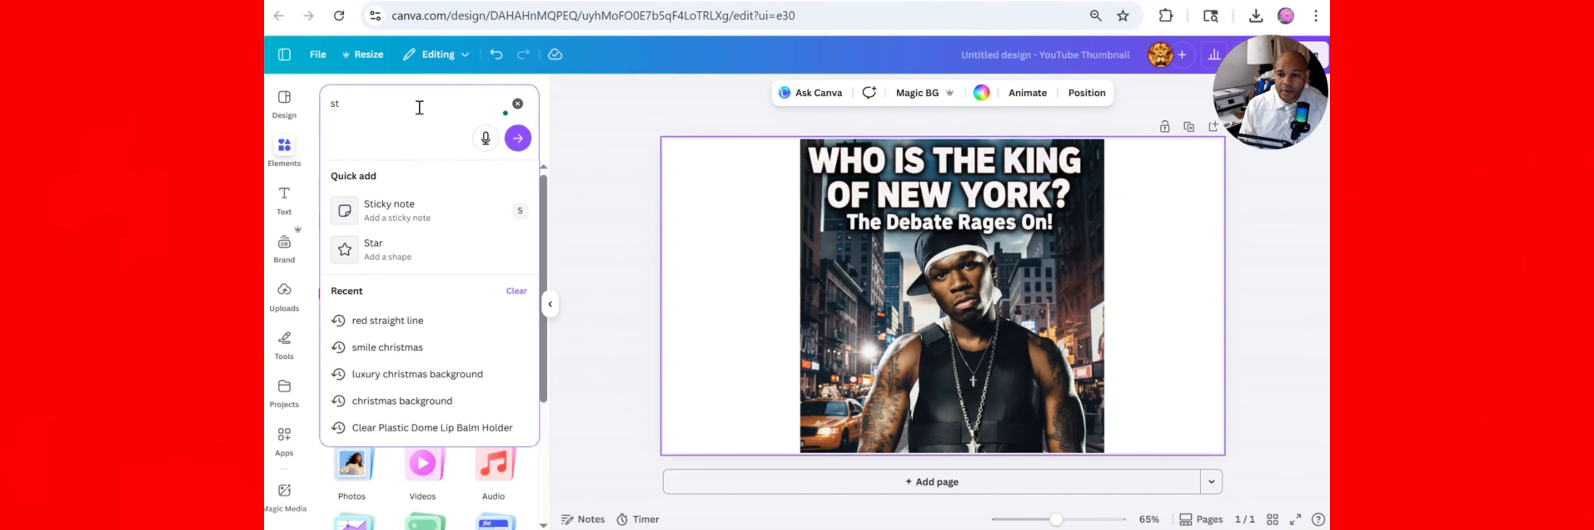
key(BackSpace)
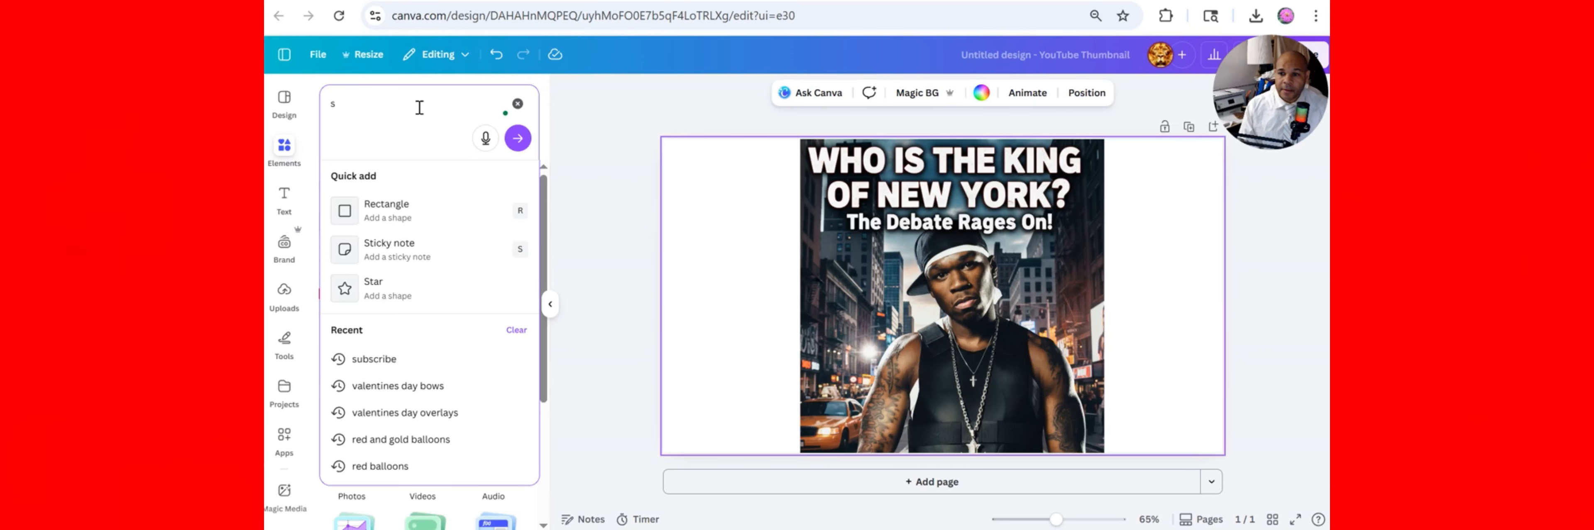
text(treet)
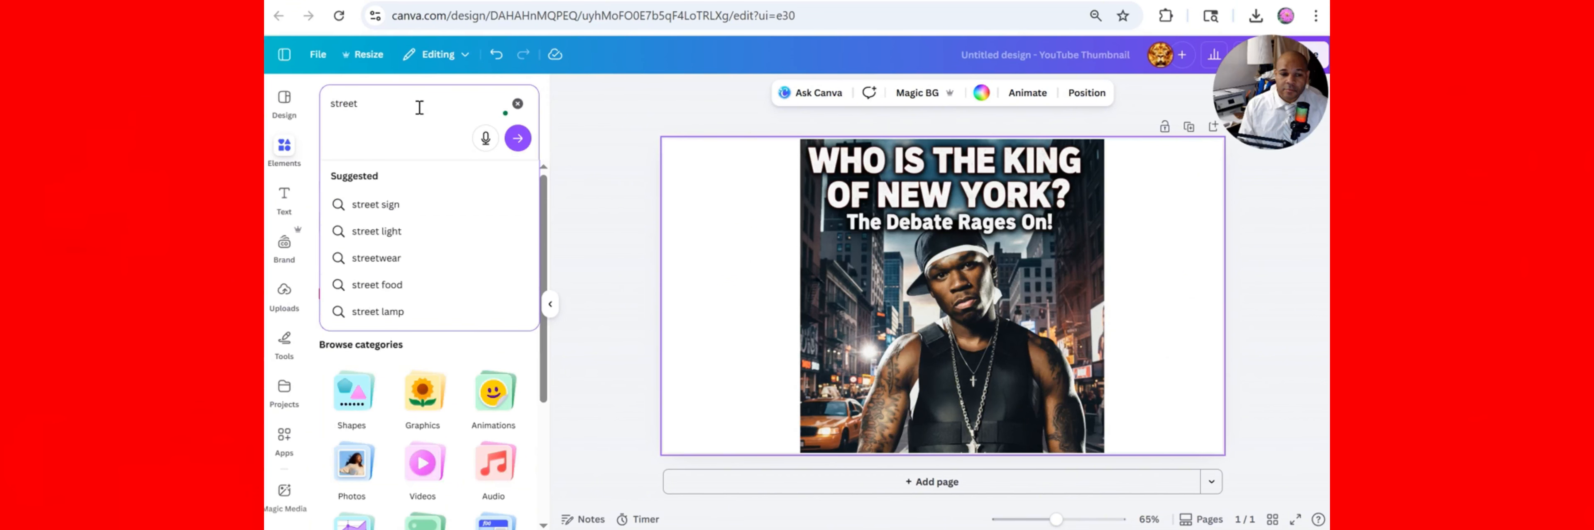
text( bac)
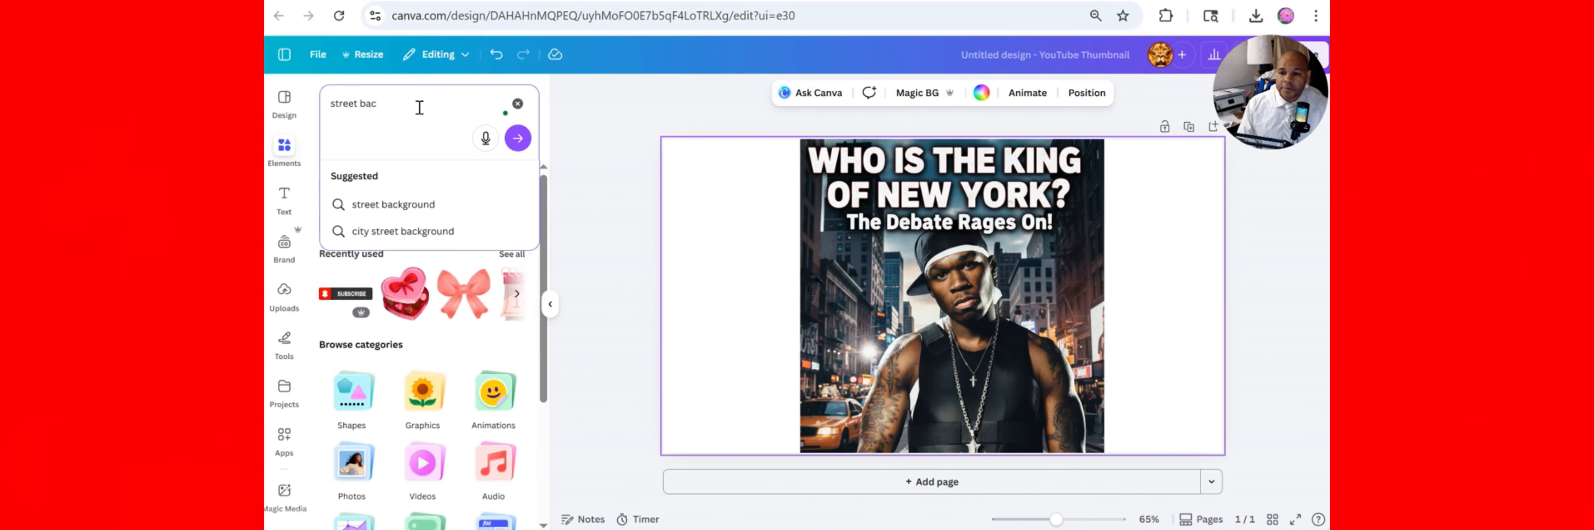
click(457, 232)
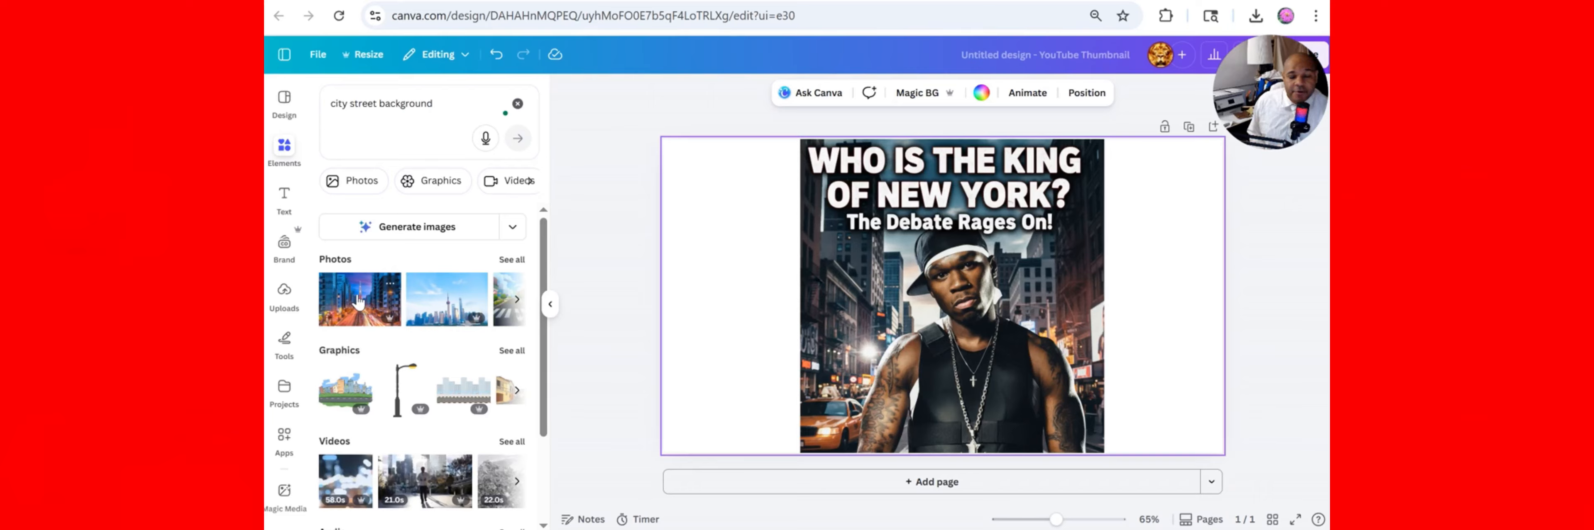
click(511, 260)
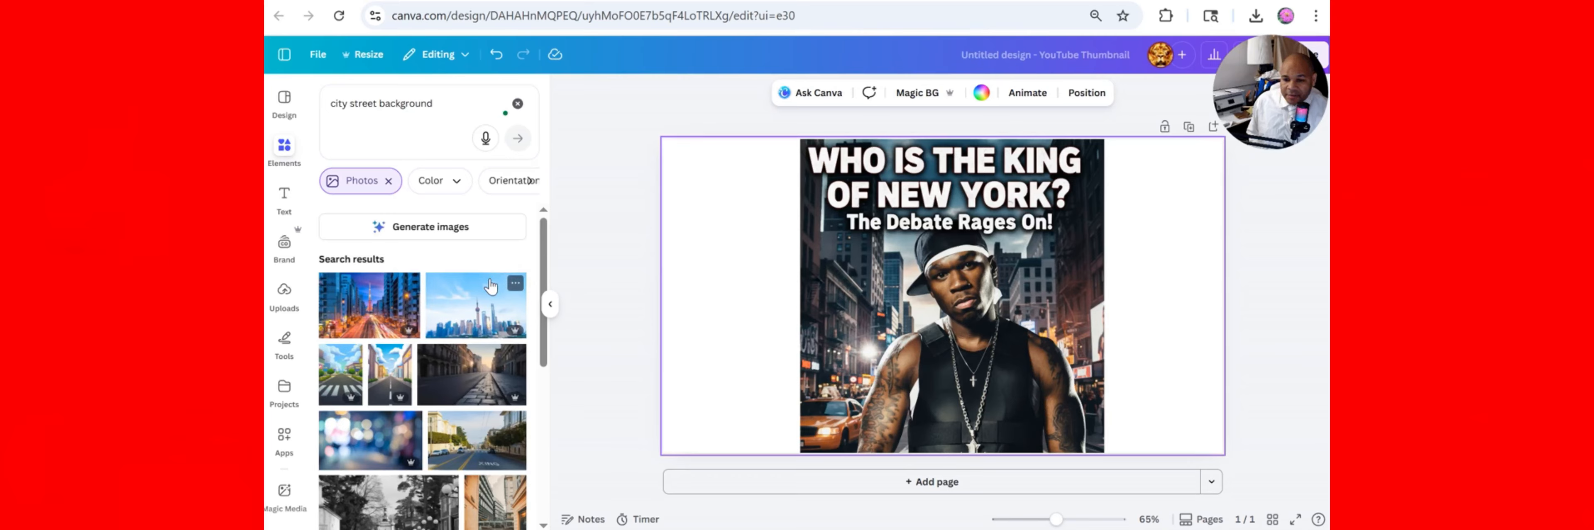
Step: Try the motion-blurred crosswalk photo of a walking woman on the page, and delete it
scroll(485, 306, down, 1)
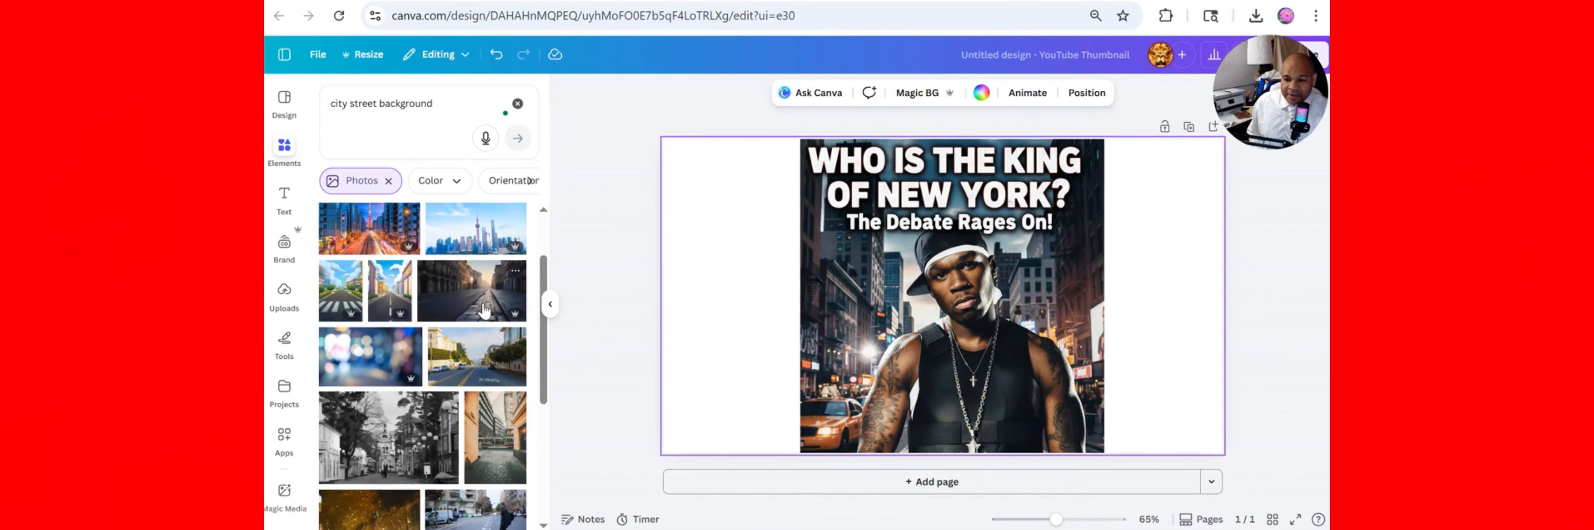
scroll(483, 311, down, 3)
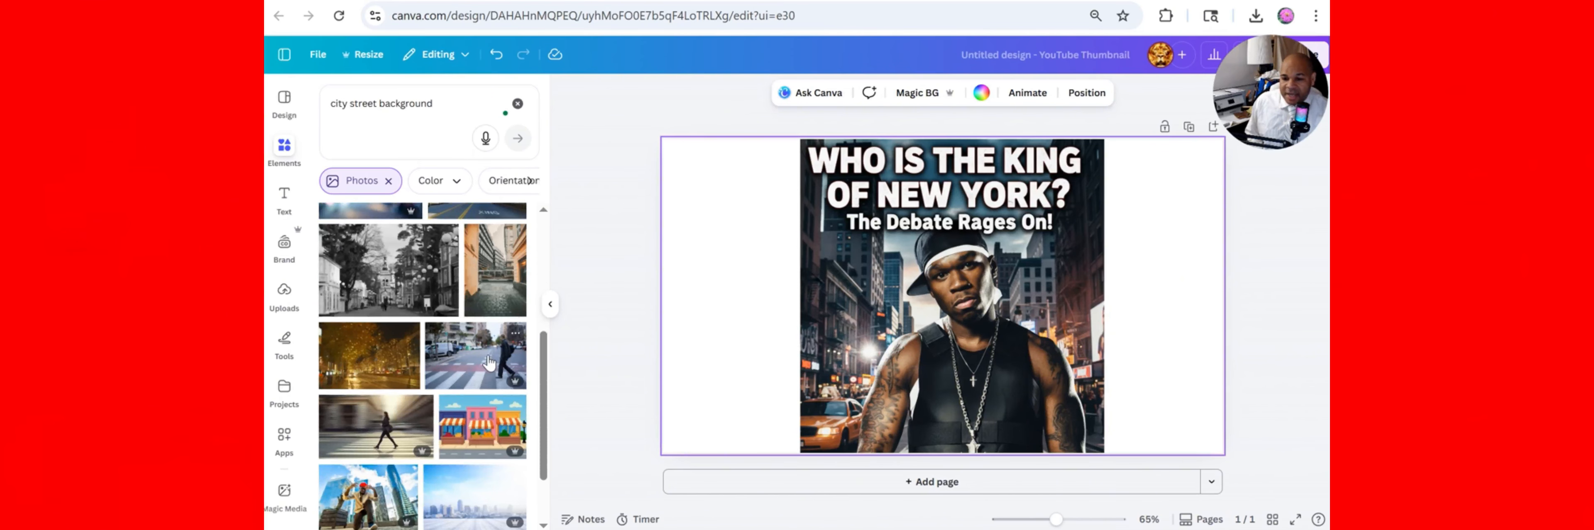
scroll(472, 365, down, 3)
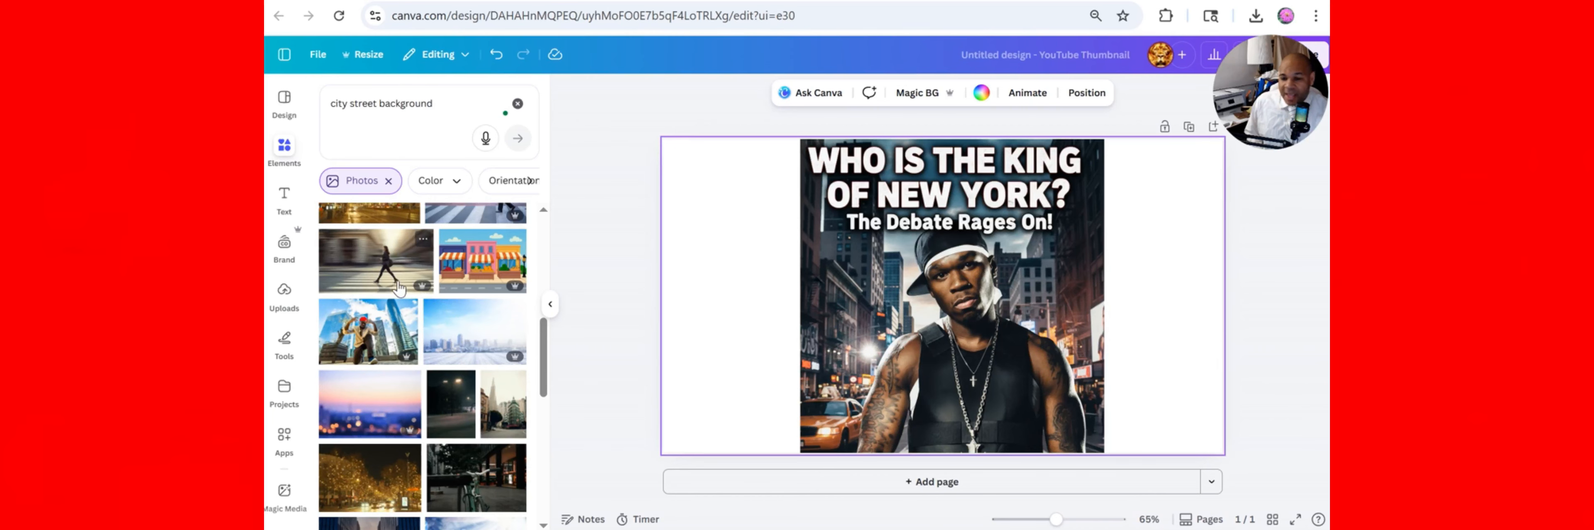
click(366, 258)
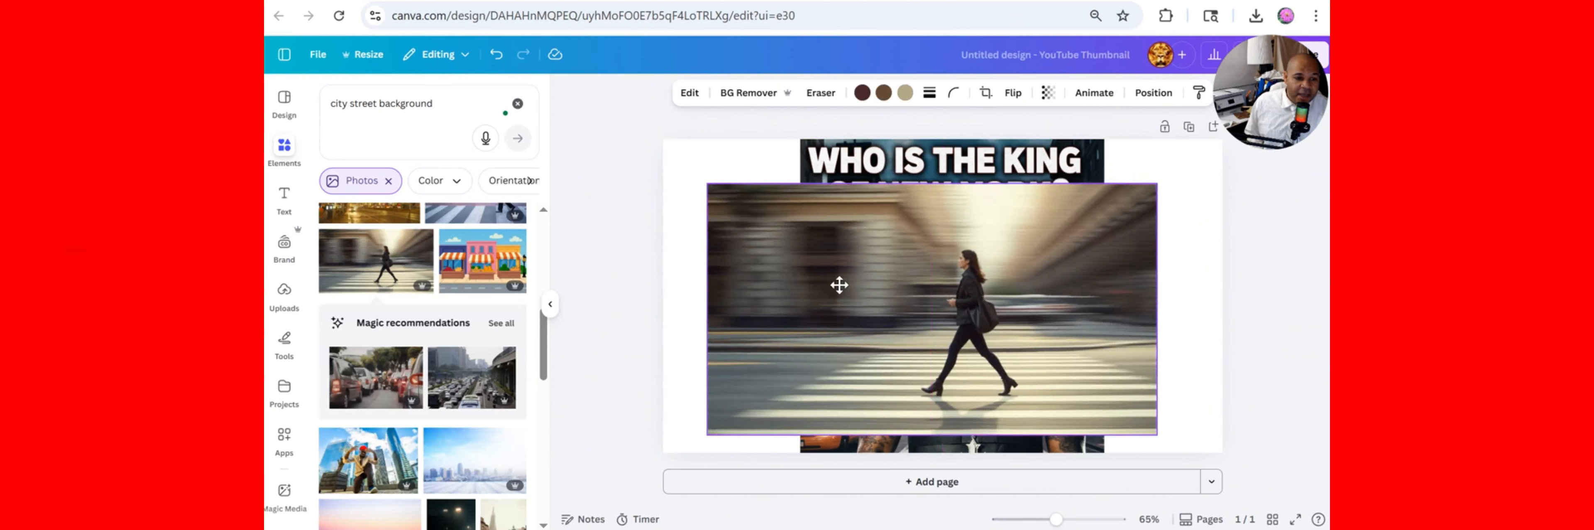
drag(839, 285, 826, 298)
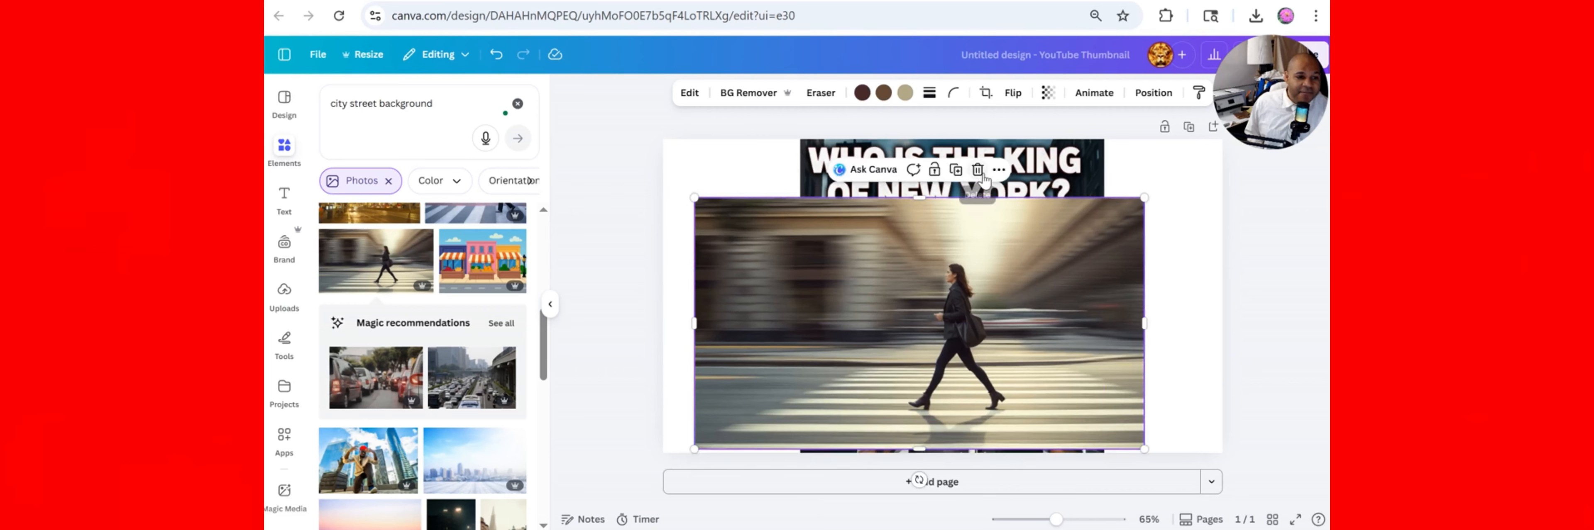
click(978, 173)
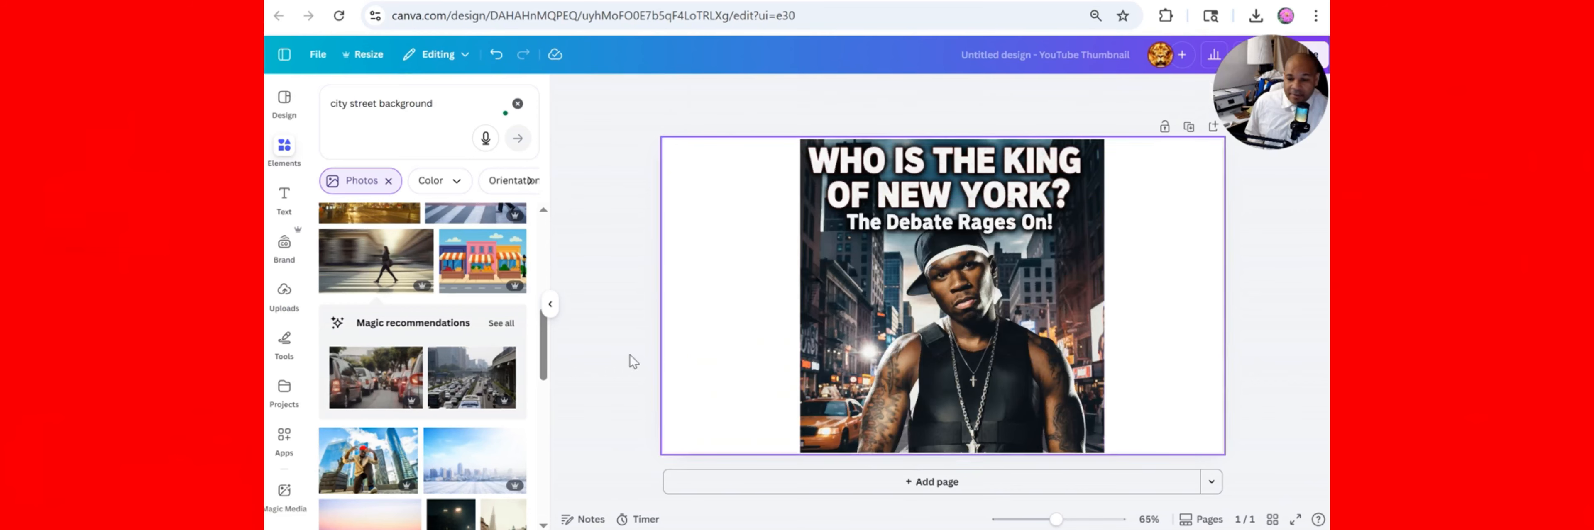
Step: Change the photo search from city streets to "bricks background"
scroll(421, 321, down, 3)
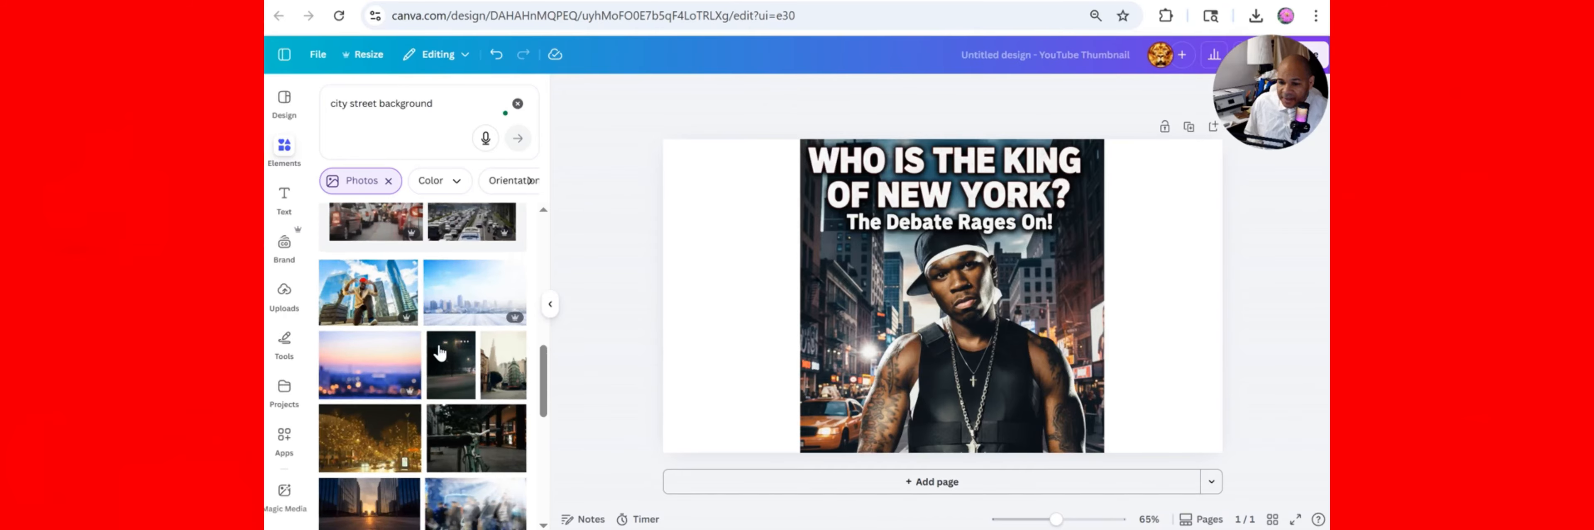
scroll(438, 343, down, 3)
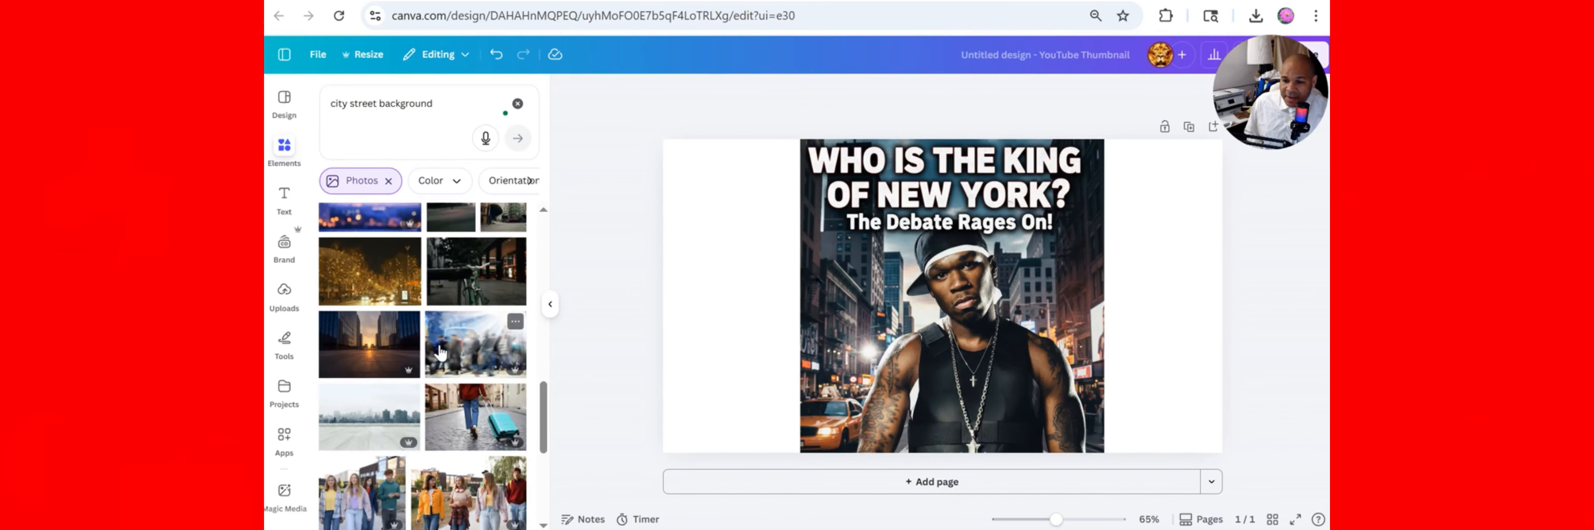
scroll(439, 351, down, 5)
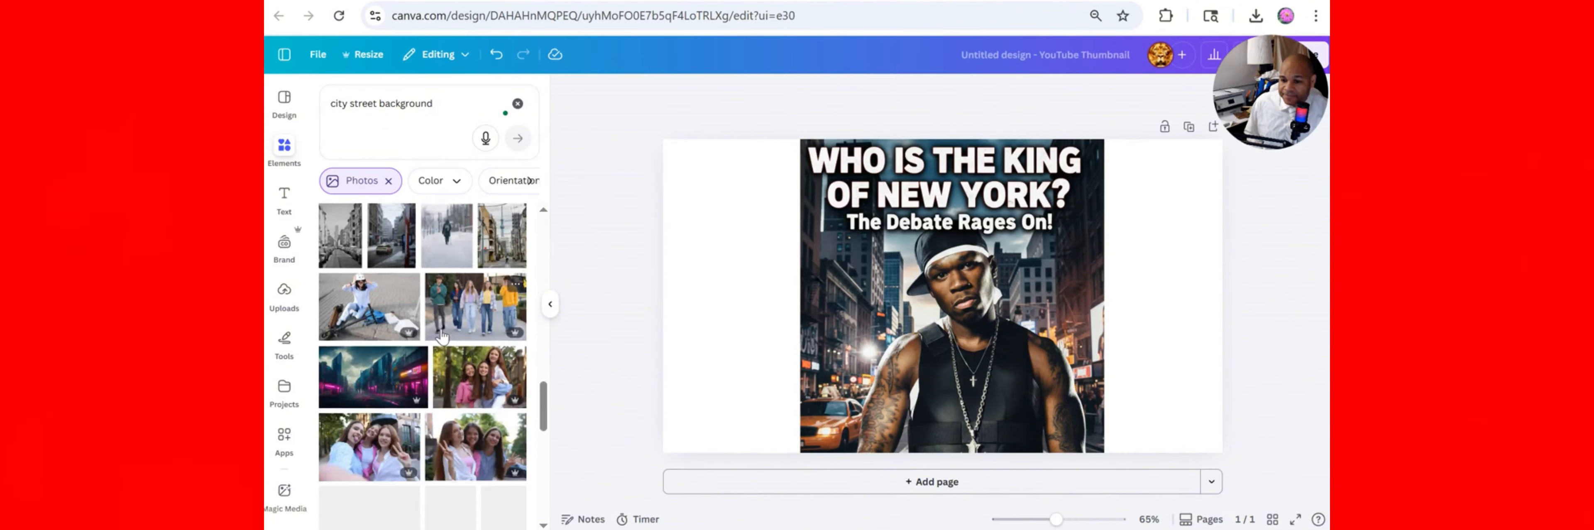
click(379, 105)
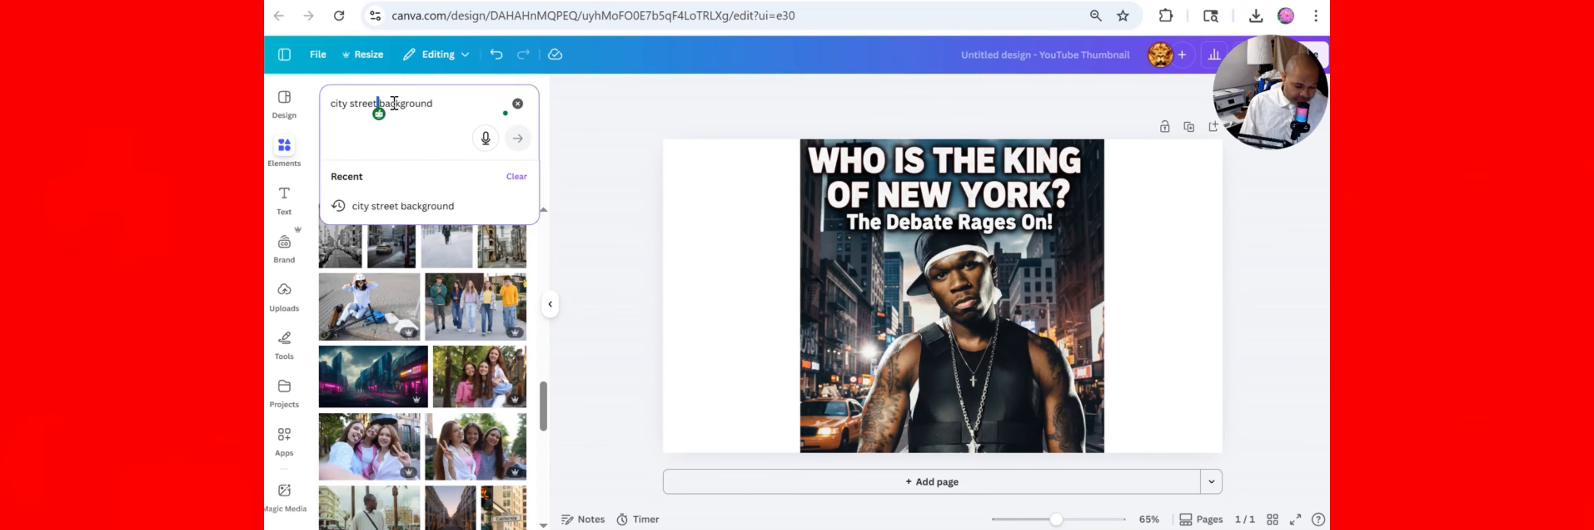
key(BackSpace)
key(BackSpace)
key(BackSpace)
key(BackSpace)
key(BackSpace)
key(BackSpace)
key(BackSpace)
key(BackSpace)
key(BackSpace)
key(BackSpace)
key(BackSpace)
key(BackSpace)
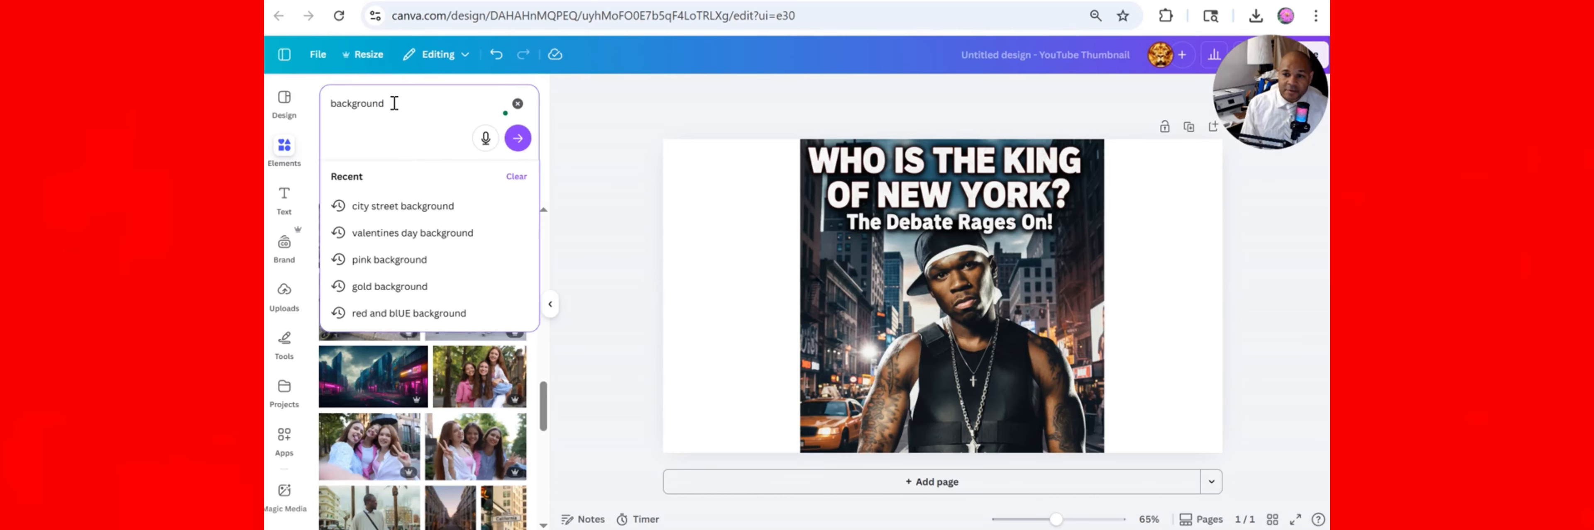
text(bricks)
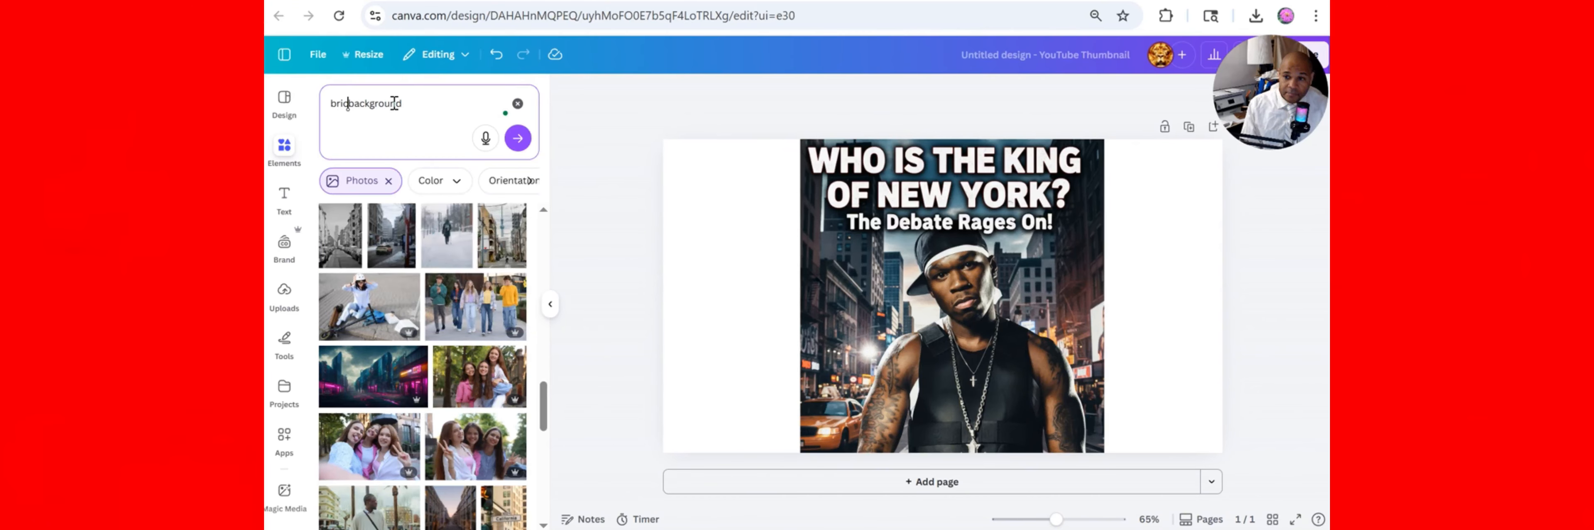
key(Return)
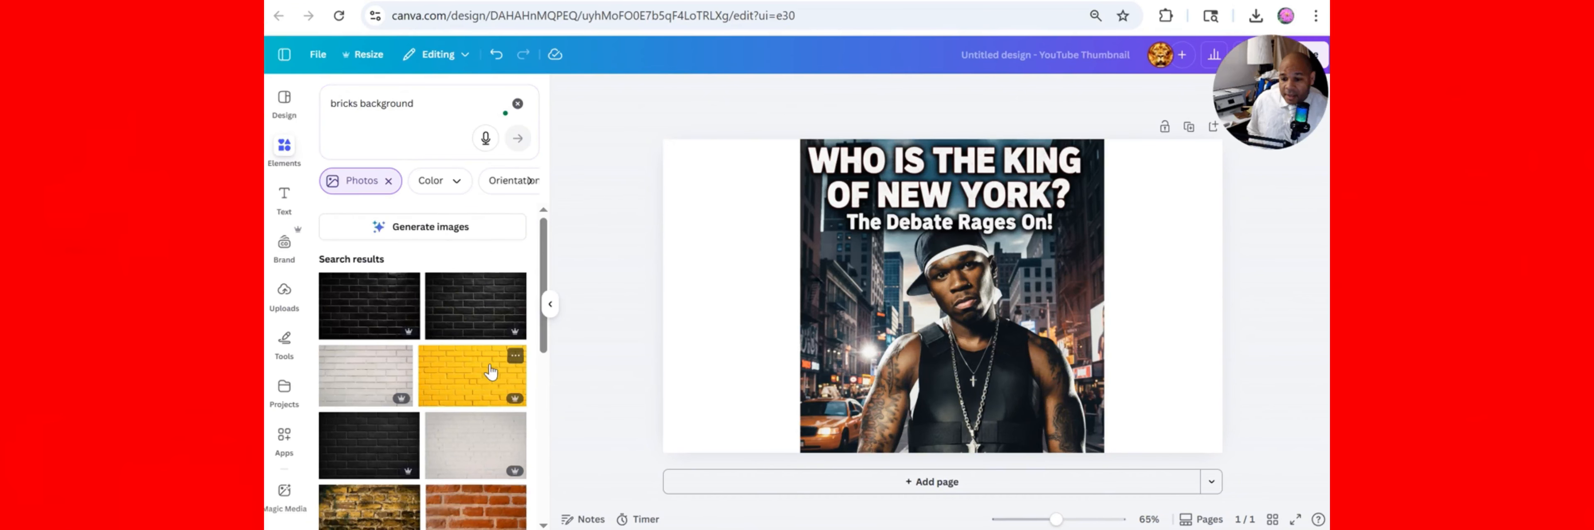
Step: Try the yellow-brown brick wall photo behind the design's left half, and delete it
scroll(479, 365, down, 3)
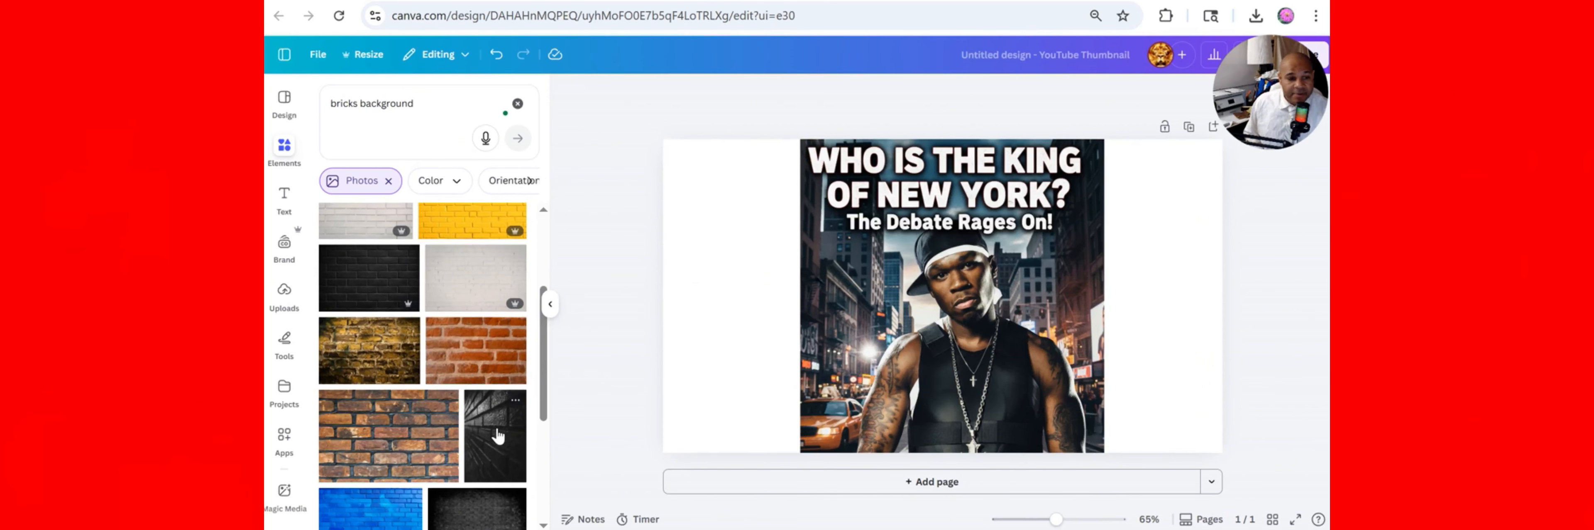
scroll(495, 402, down, 2)
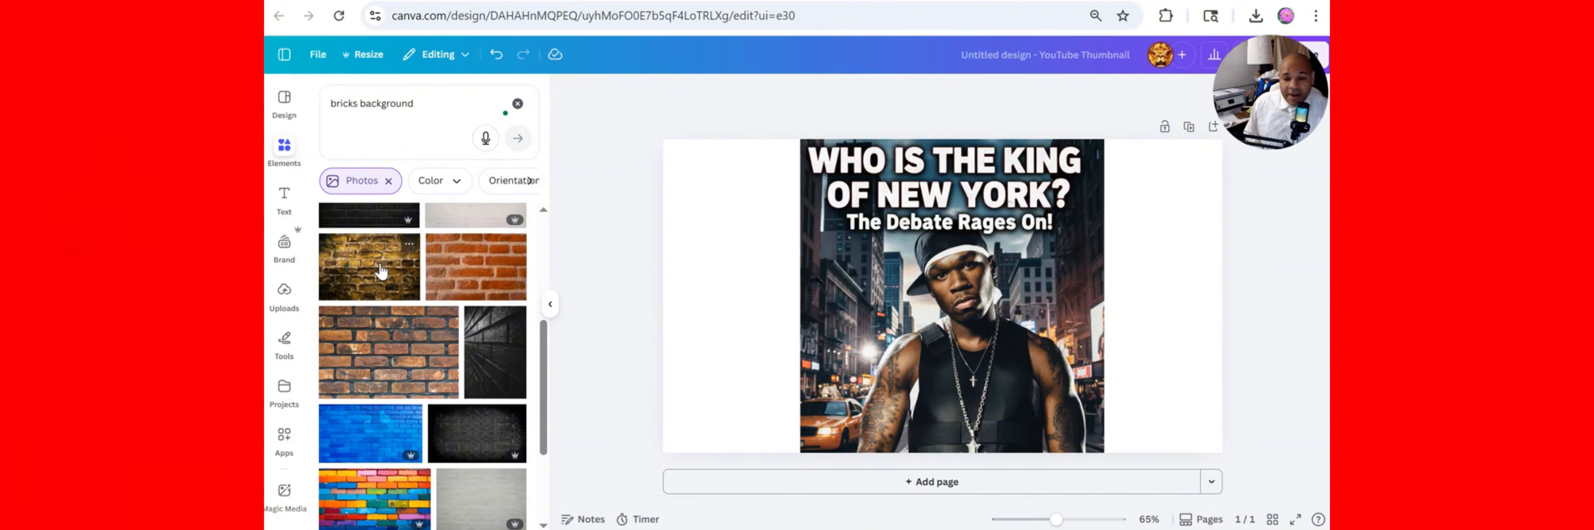
click(378, 282)
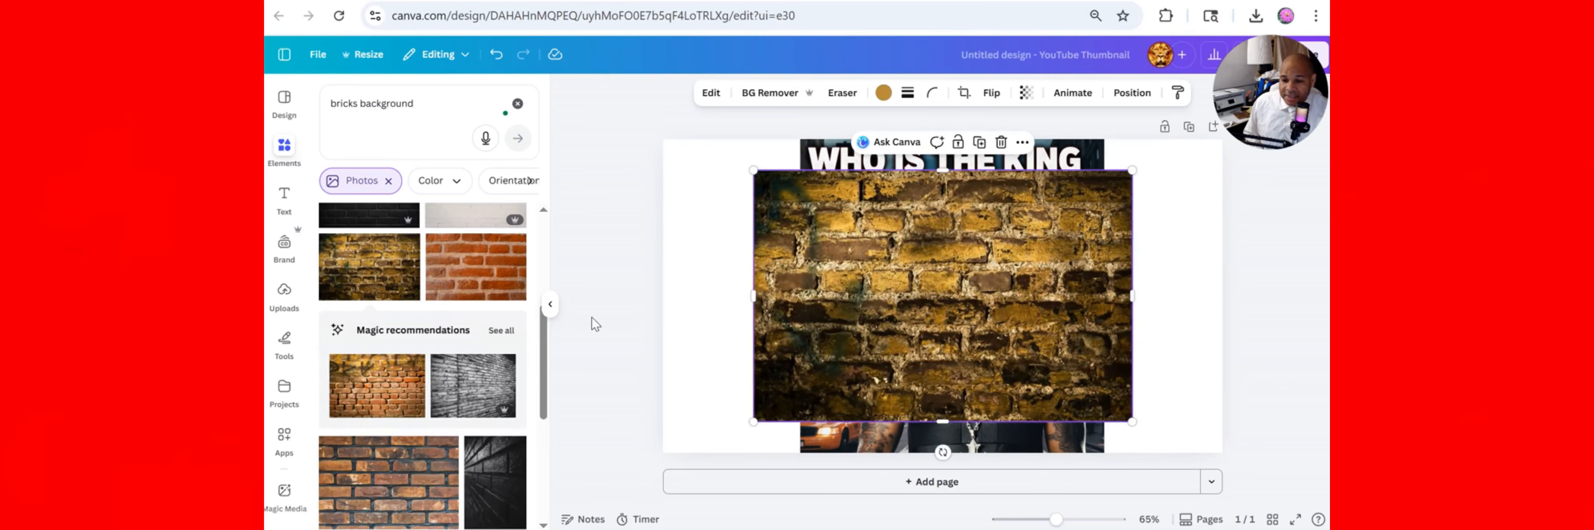
scroll(436, 339, down, 10)
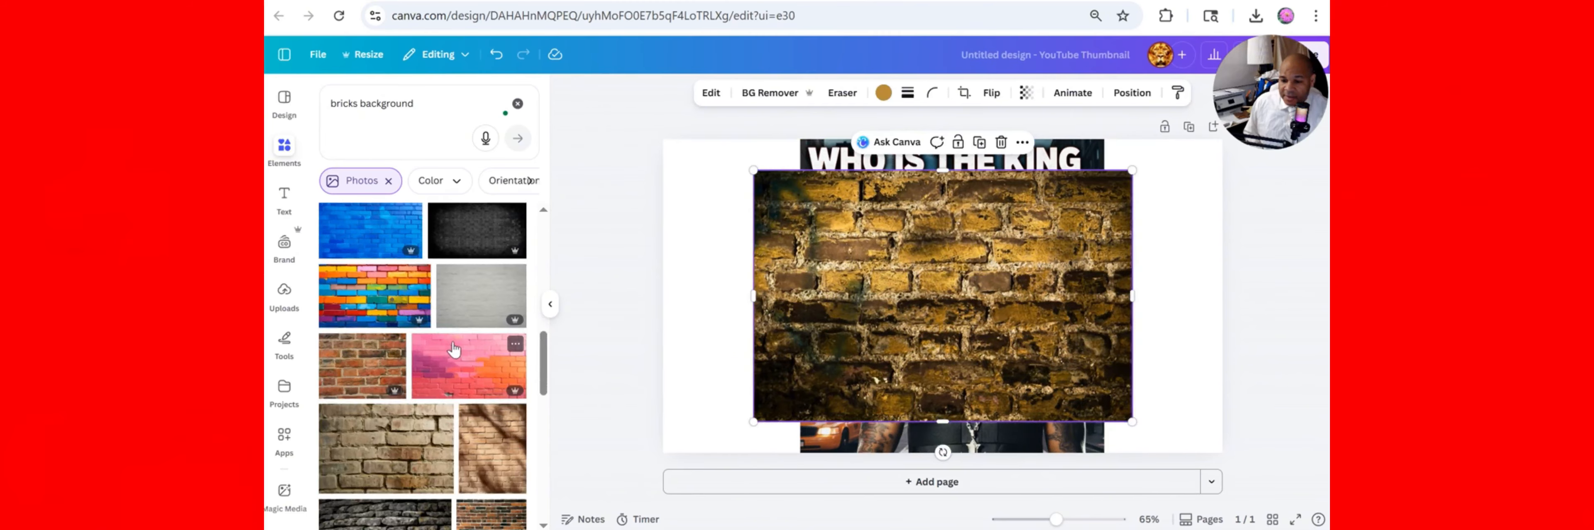
scroll(435, 360, down, 3)
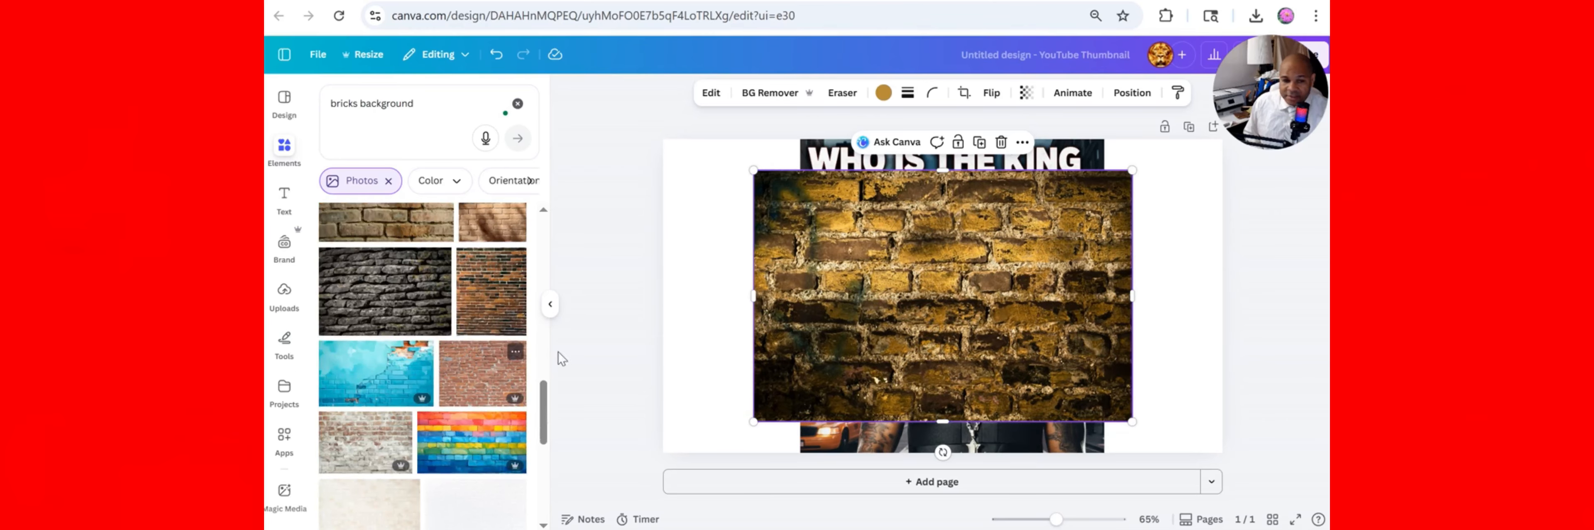
drag(827, 314, 659, 340)
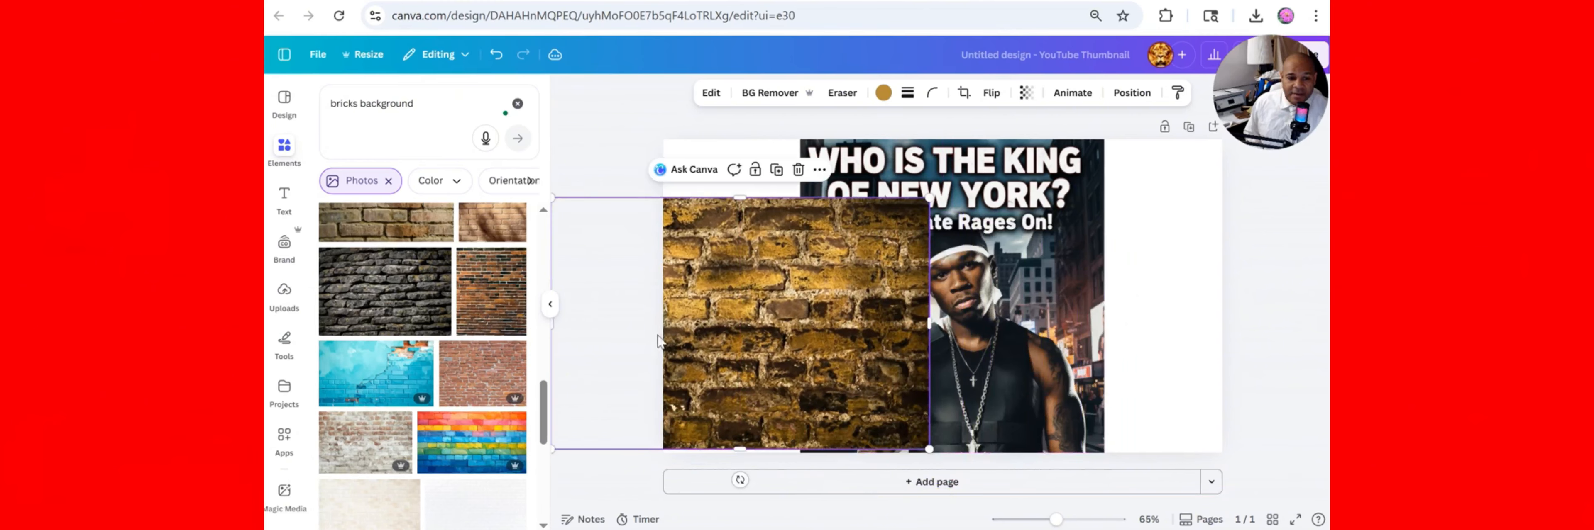
click(798, 169)
Step: Add the dark grey stacked-stone wall photo to the page and set it as the page background
click(376, 293)
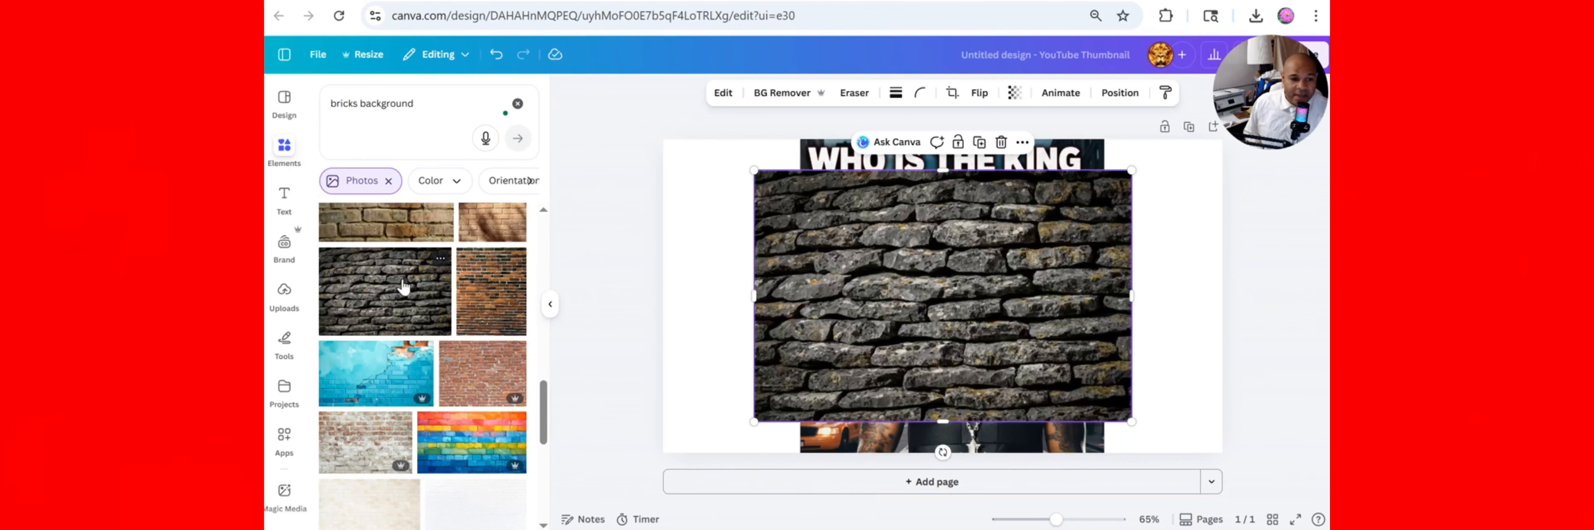
right_click(1013, 235)
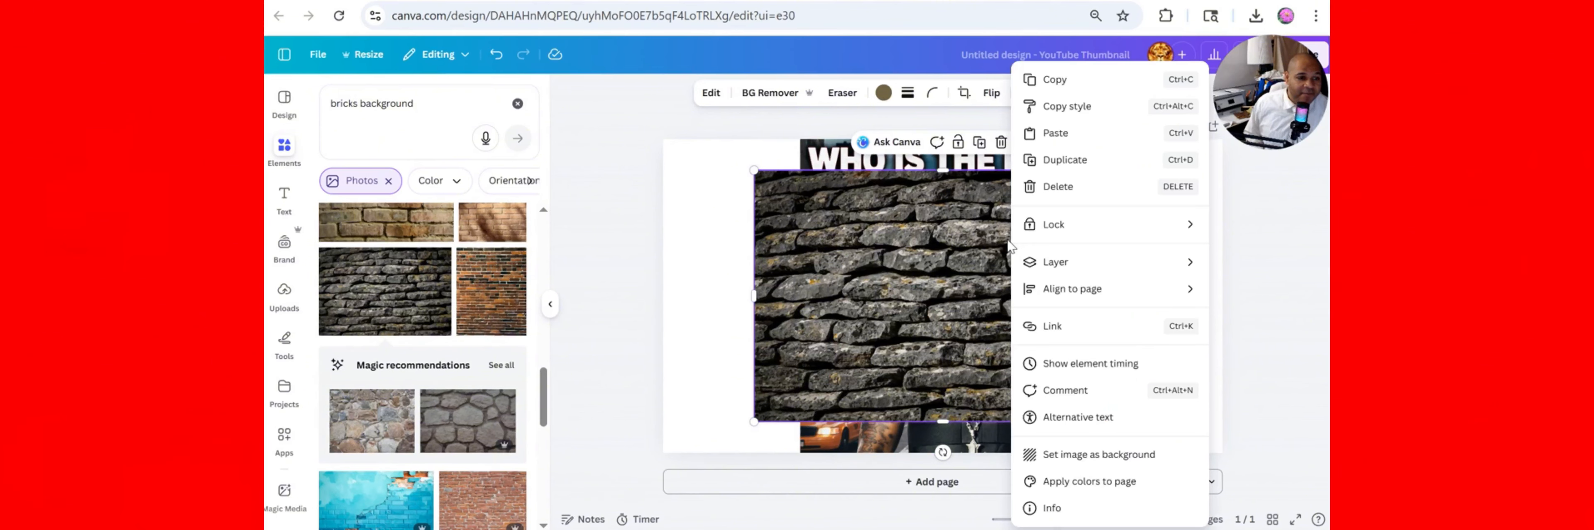
click(1095, 456)
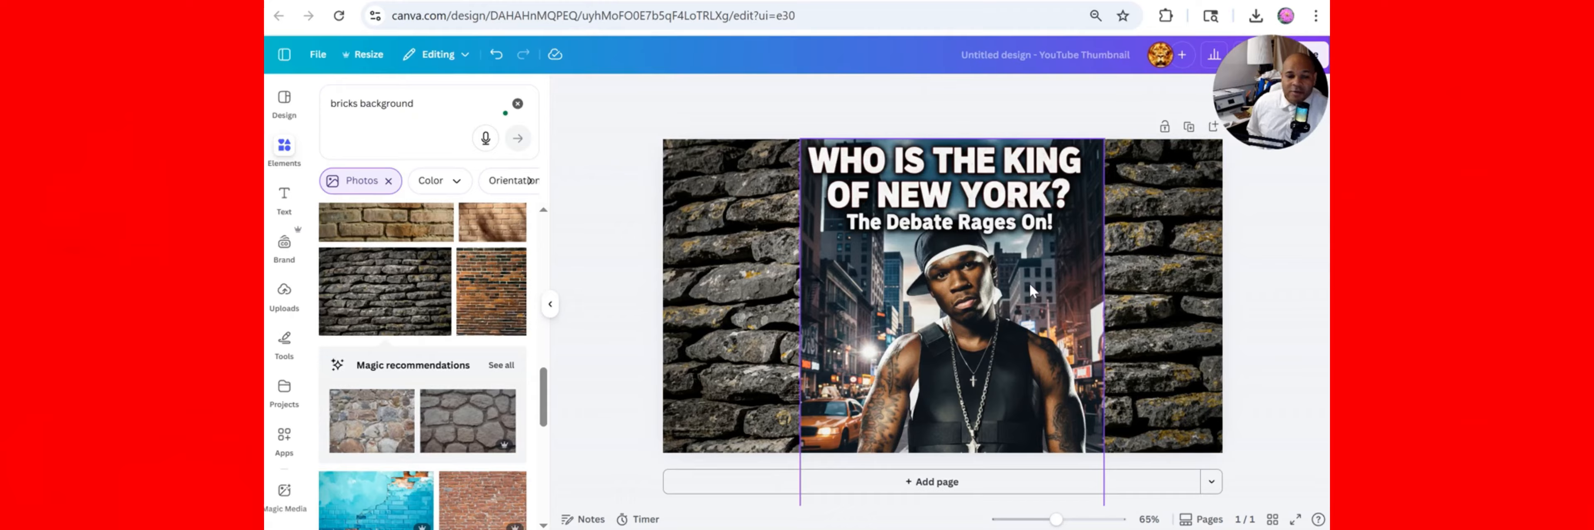
Step: Nudge the Gemini image slightly to the left over the stone wall background and deselect it
click(1005, 306)
click(1254, 269)
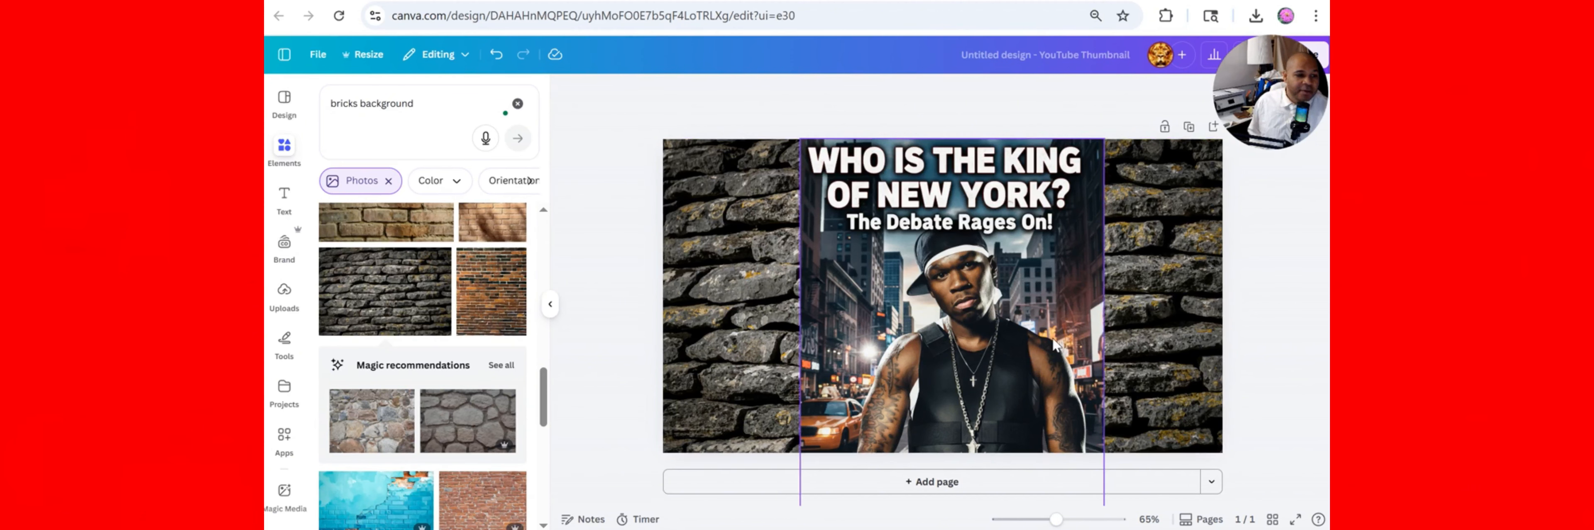
mouse_move(1037, 323)
mouse_down()
mouse_move(995, 315)
mouse_move(1034, 327)
mouse_up()
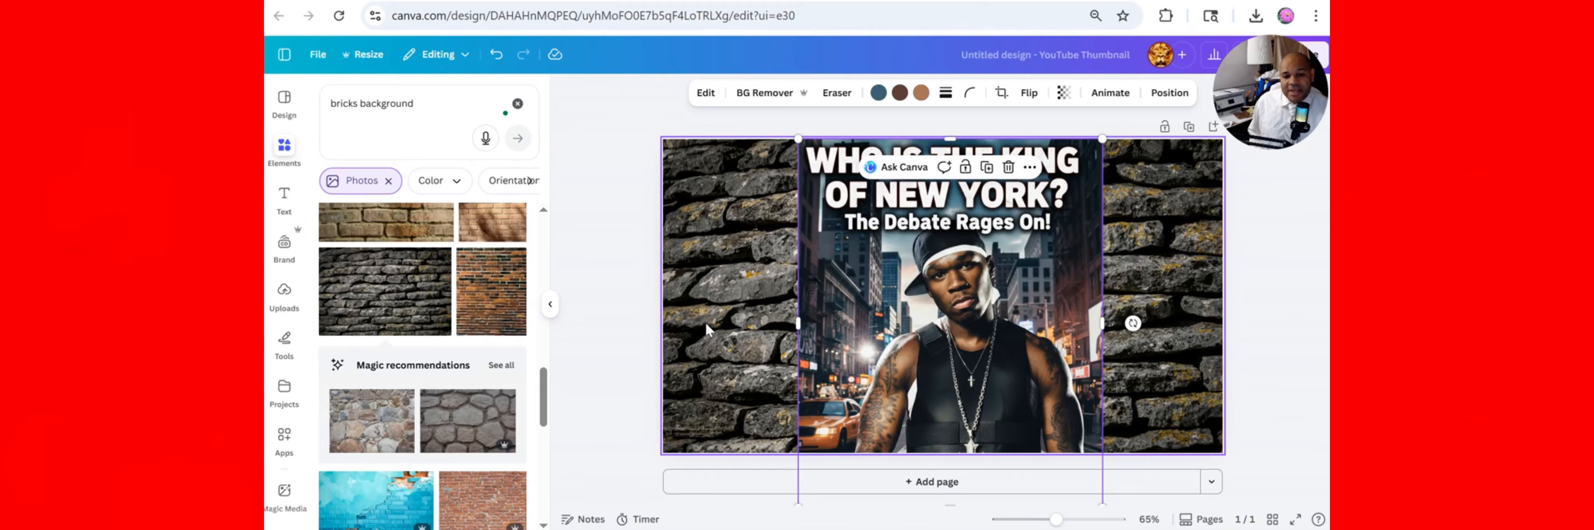
click(643, 330)
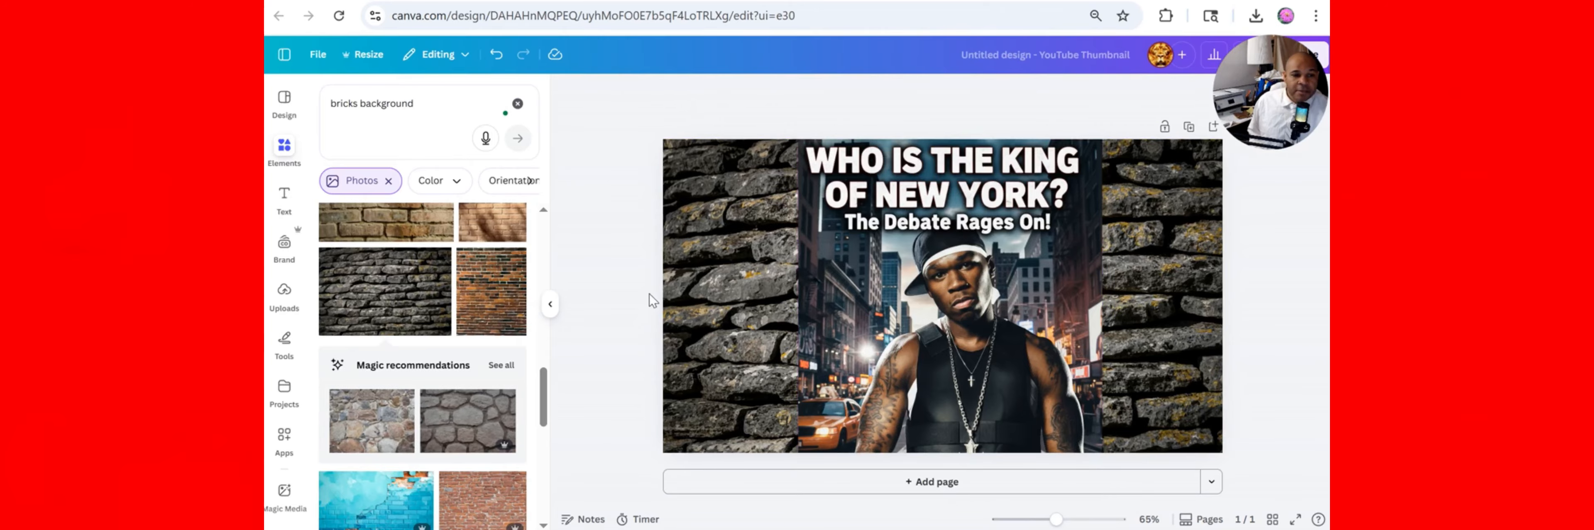
scroll(472, 326, down, 6)
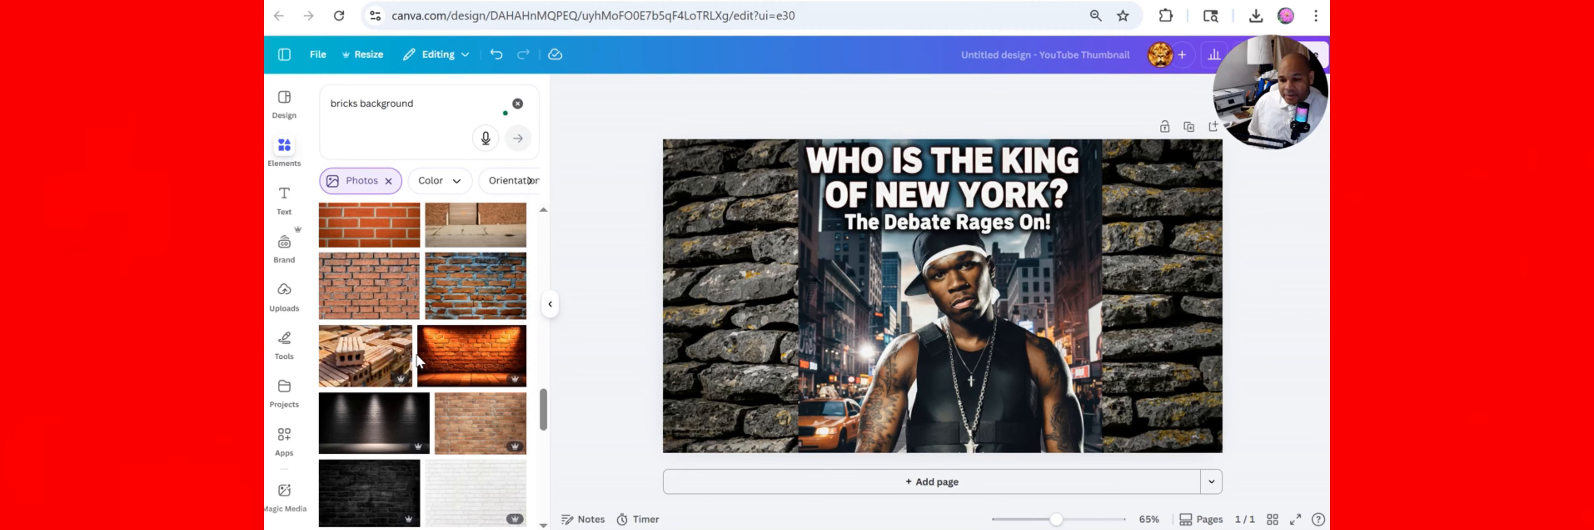
scroll(418, 360, down, 5)
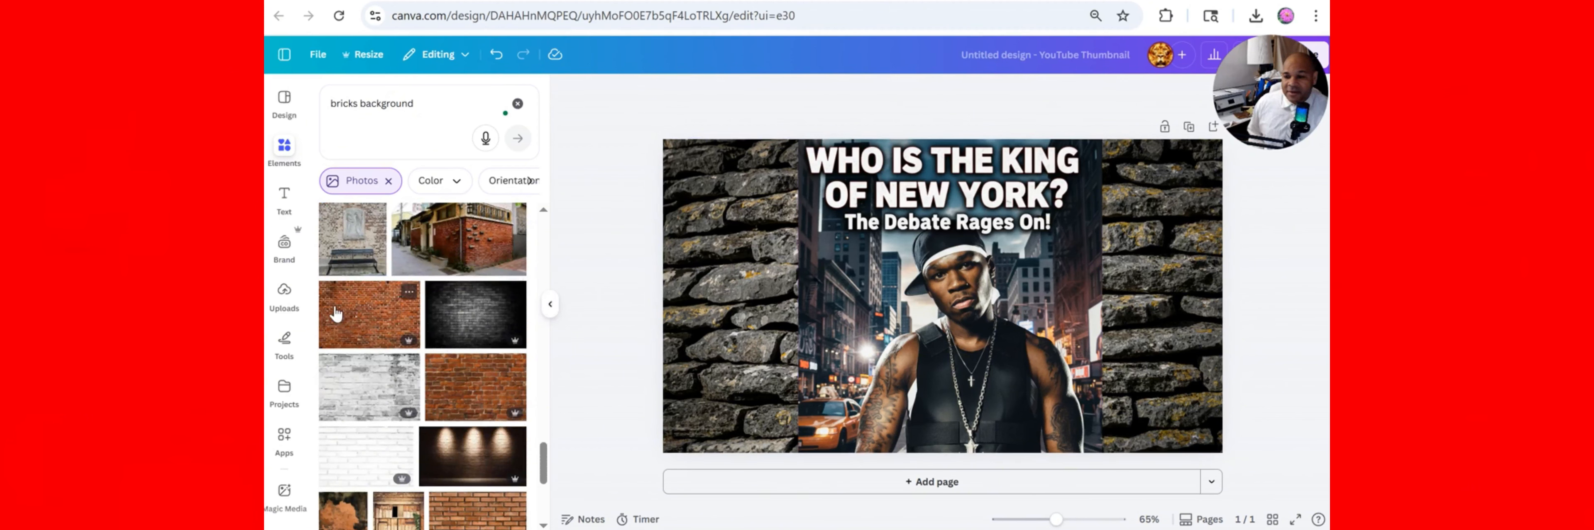
click(284, 148)
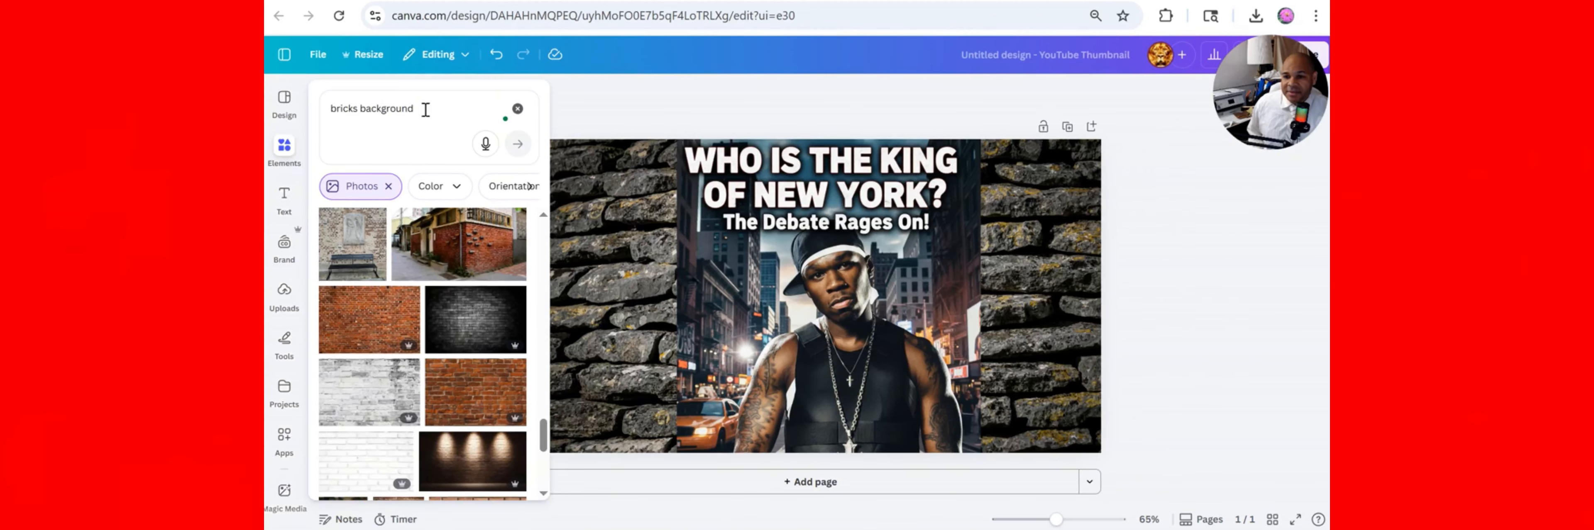
click(285, 151)
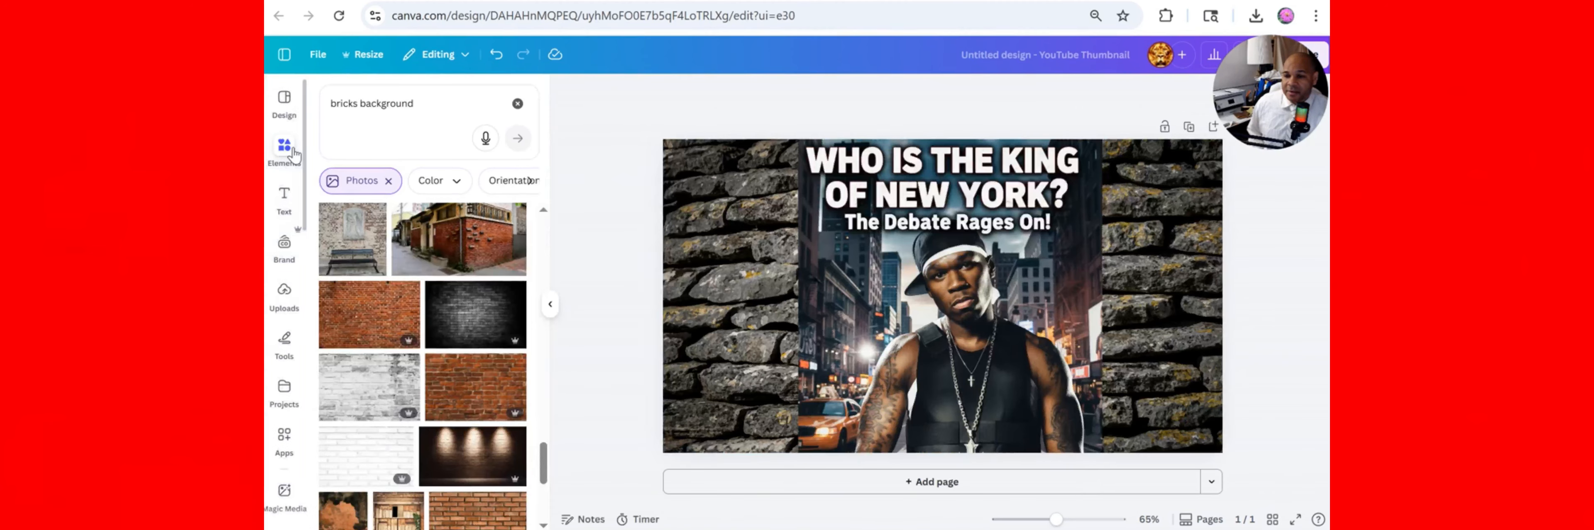
Step: Replace the bricks photo search with an elements search for "letters" and list all matching graphics
click(517, 103)
click(397, 113)
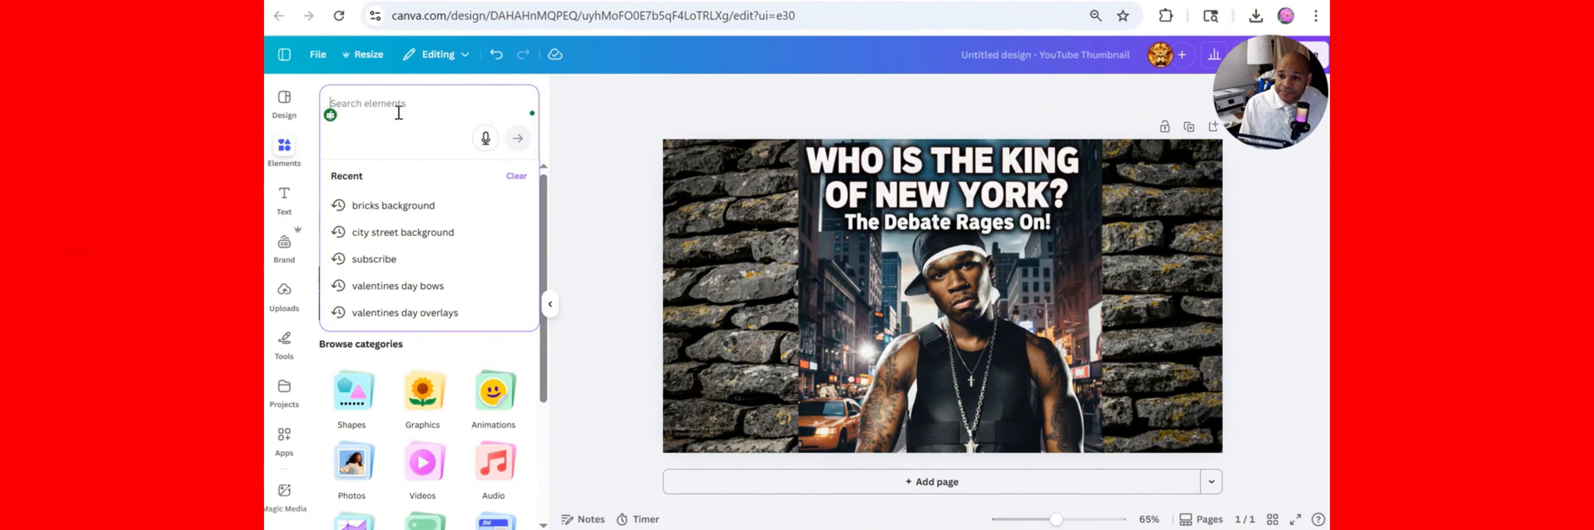
text(le)
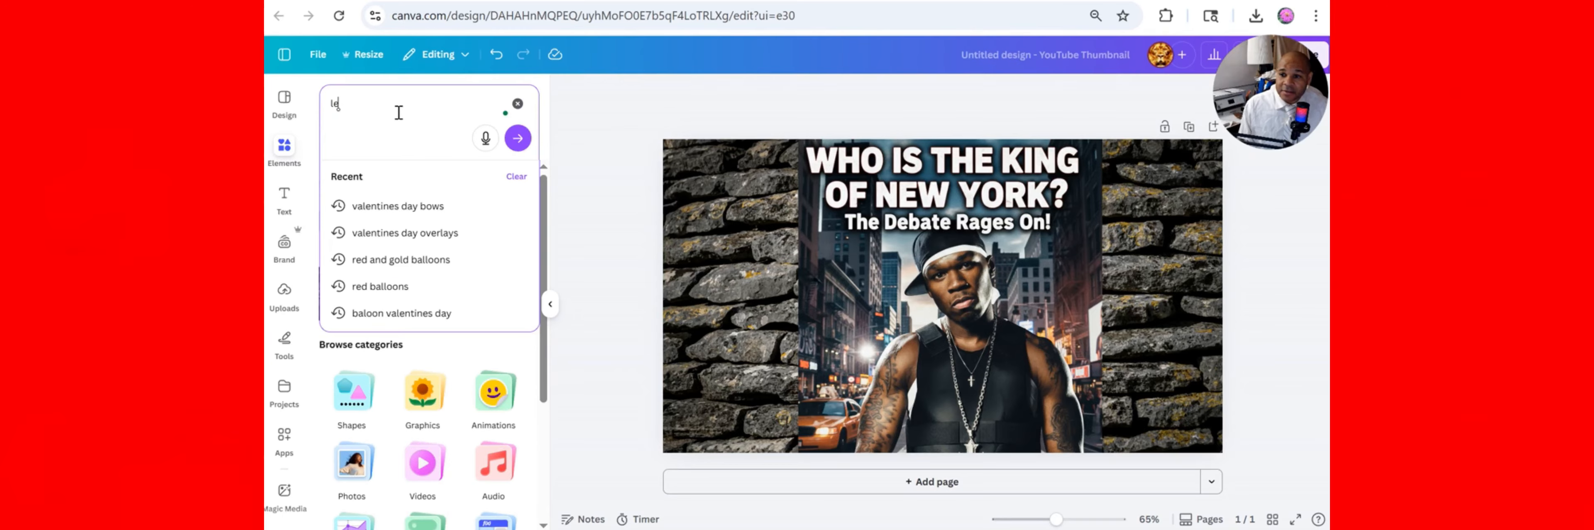
text(tters)
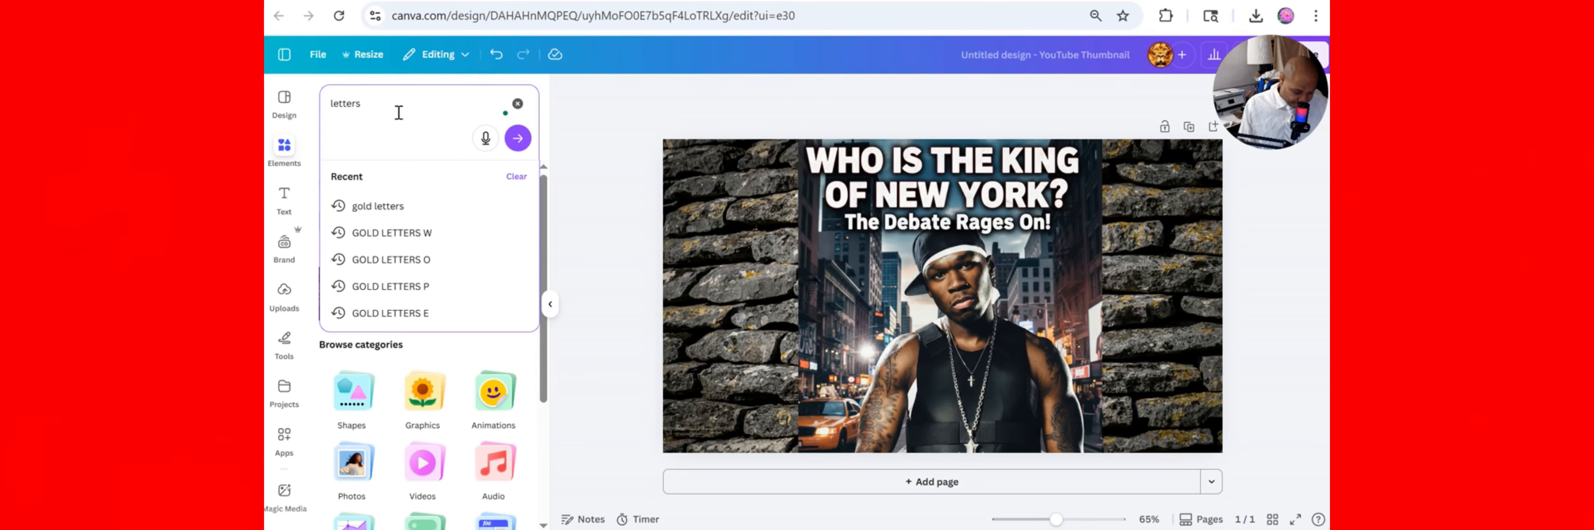
key(Return)
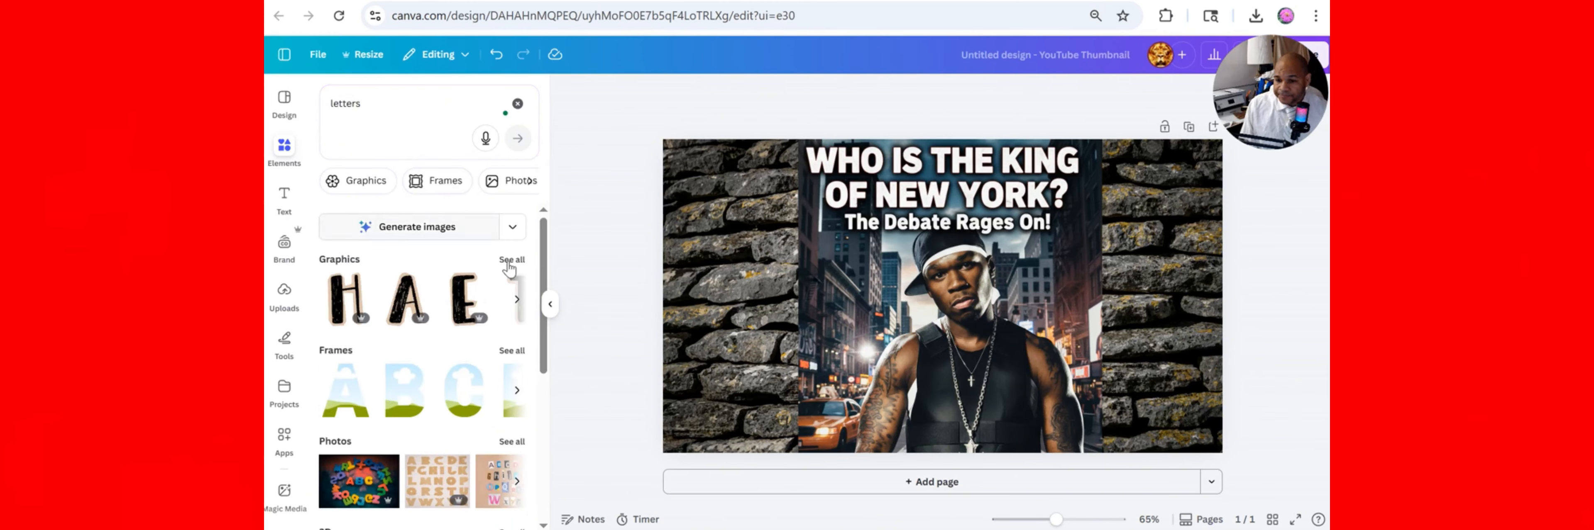
click(517, 300)
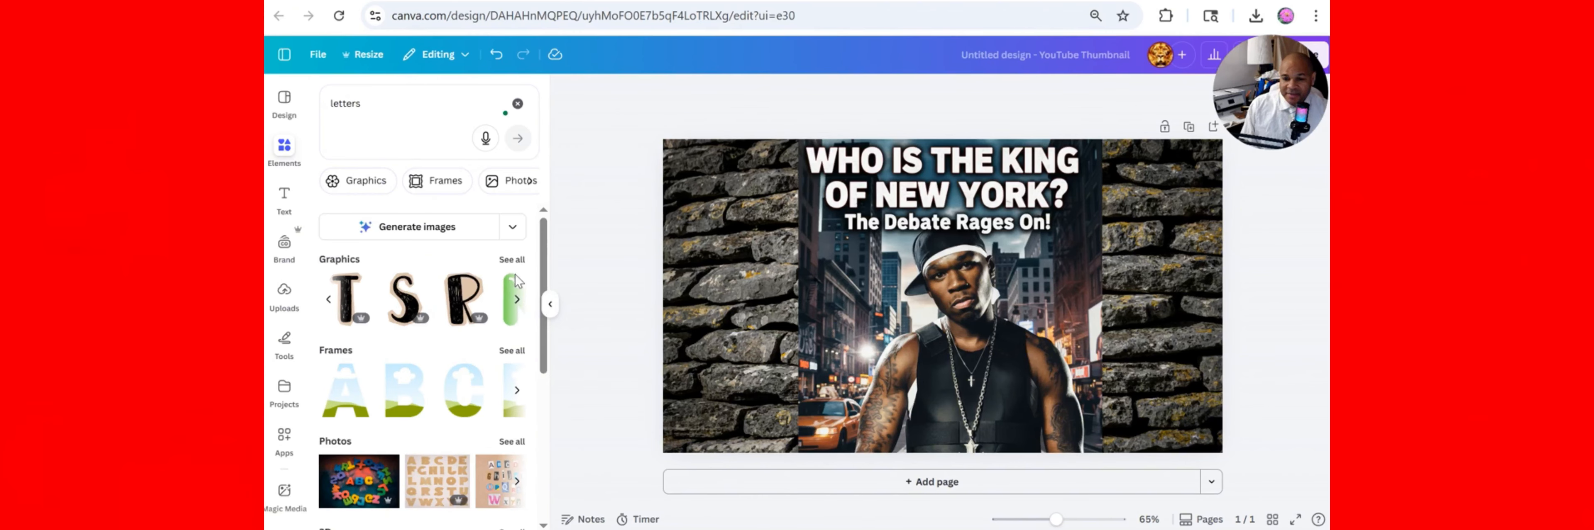
click(512, 260)
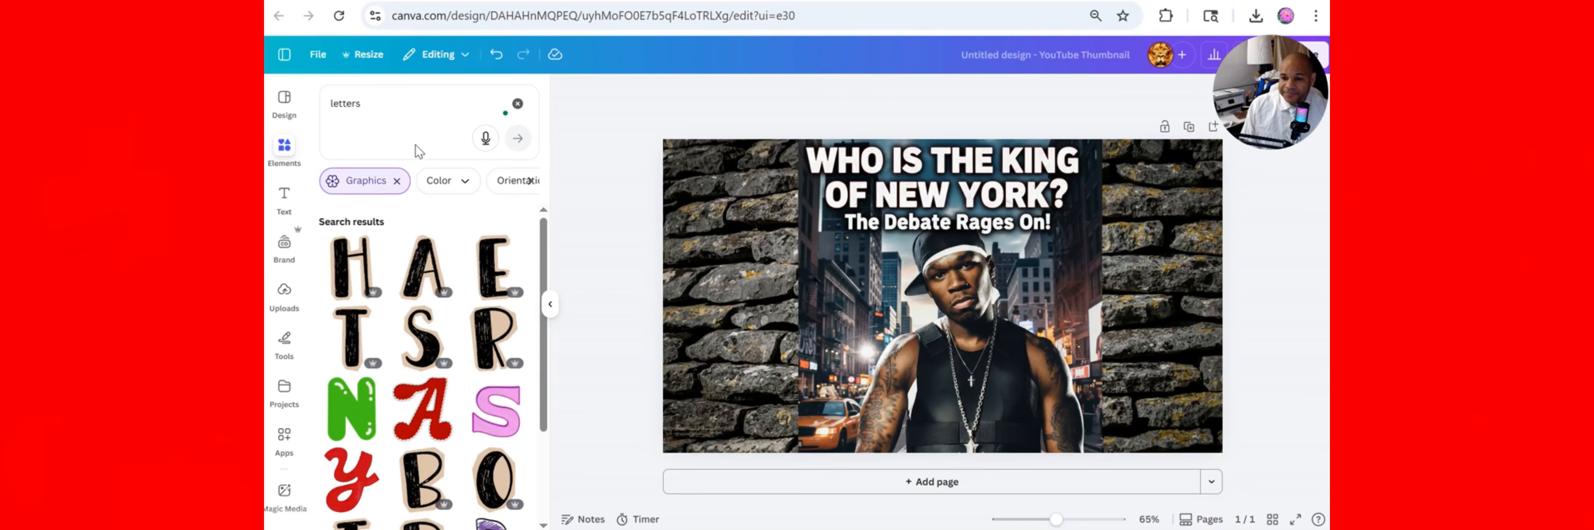
scroll(421, 266, down, 4)
scroll(421, 266, up, 4)
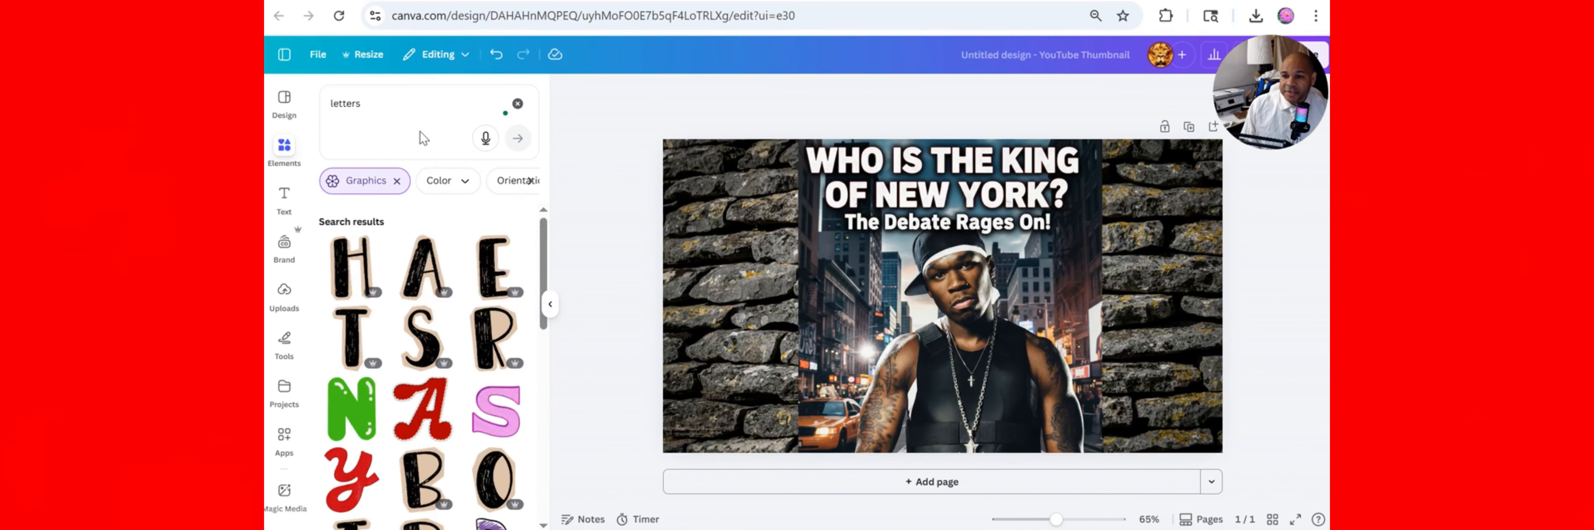
Step: Change the graphics search from "letters" to "numbers"
click(449, 103)
key(BackSpace)
key(BackSpace)
key(BackSpace)
key(BackSpace)
key(BackSpace)
key(BackSpace)
key(BackSpace)
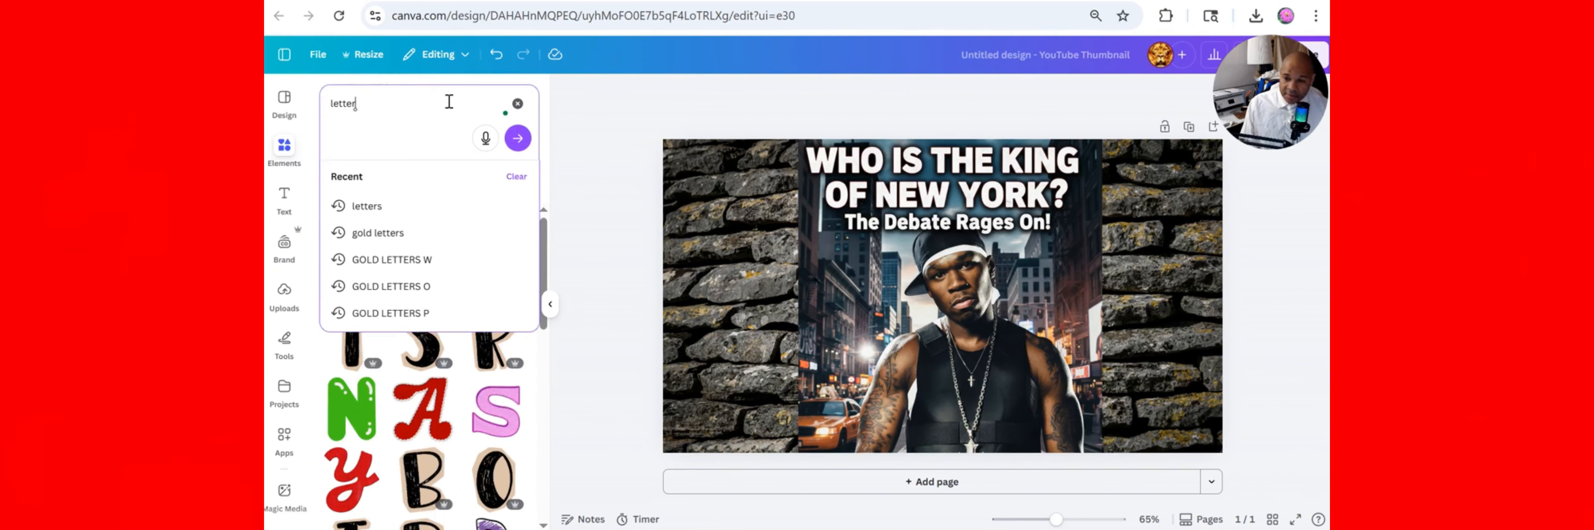
text(numbers)
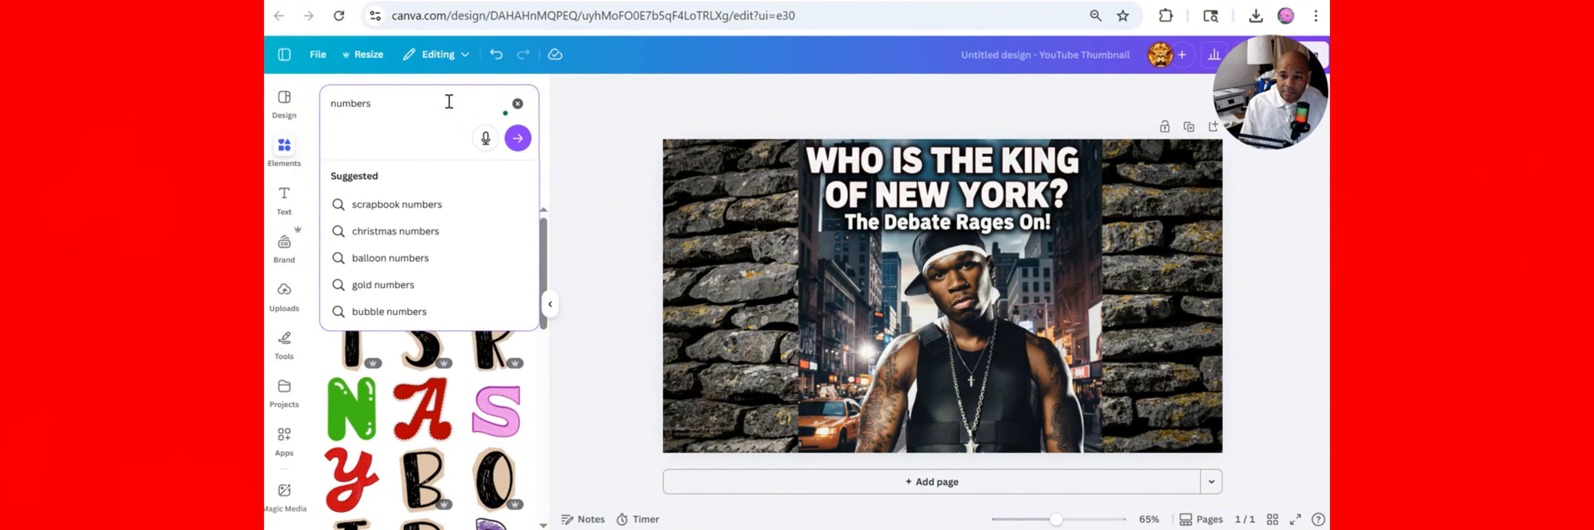
key(Return)
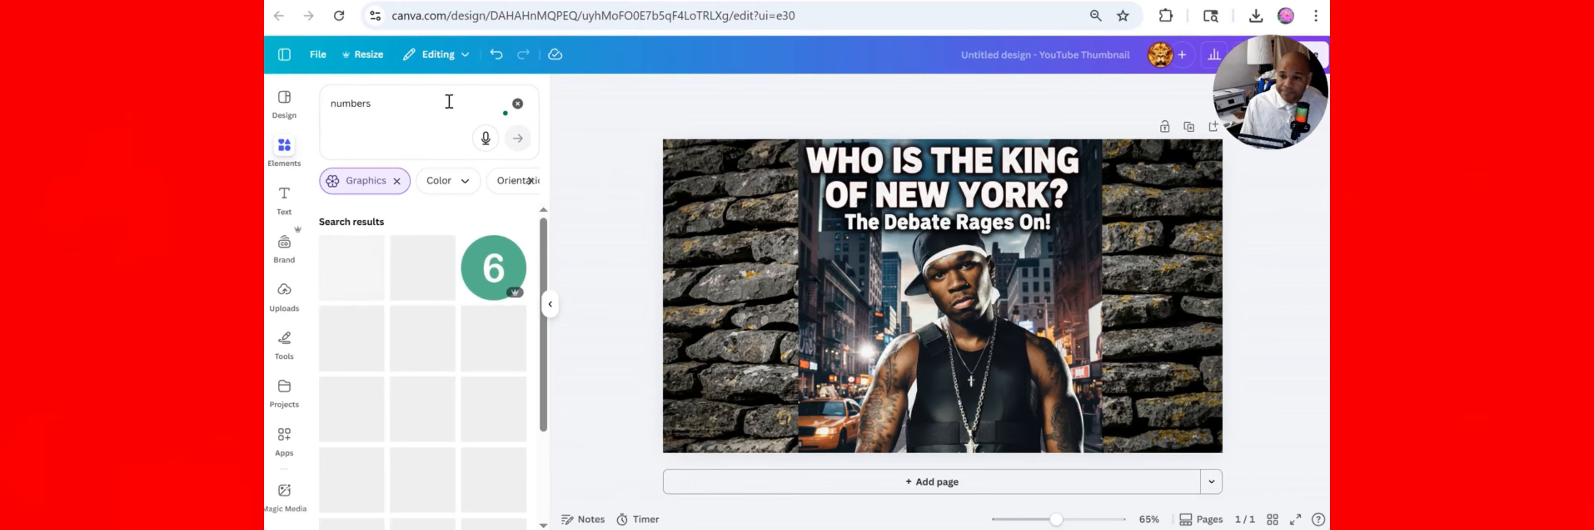
Step: Examine the number graphics for a digit style that suits the thumbnail
scroll(451, 315, down, 5)
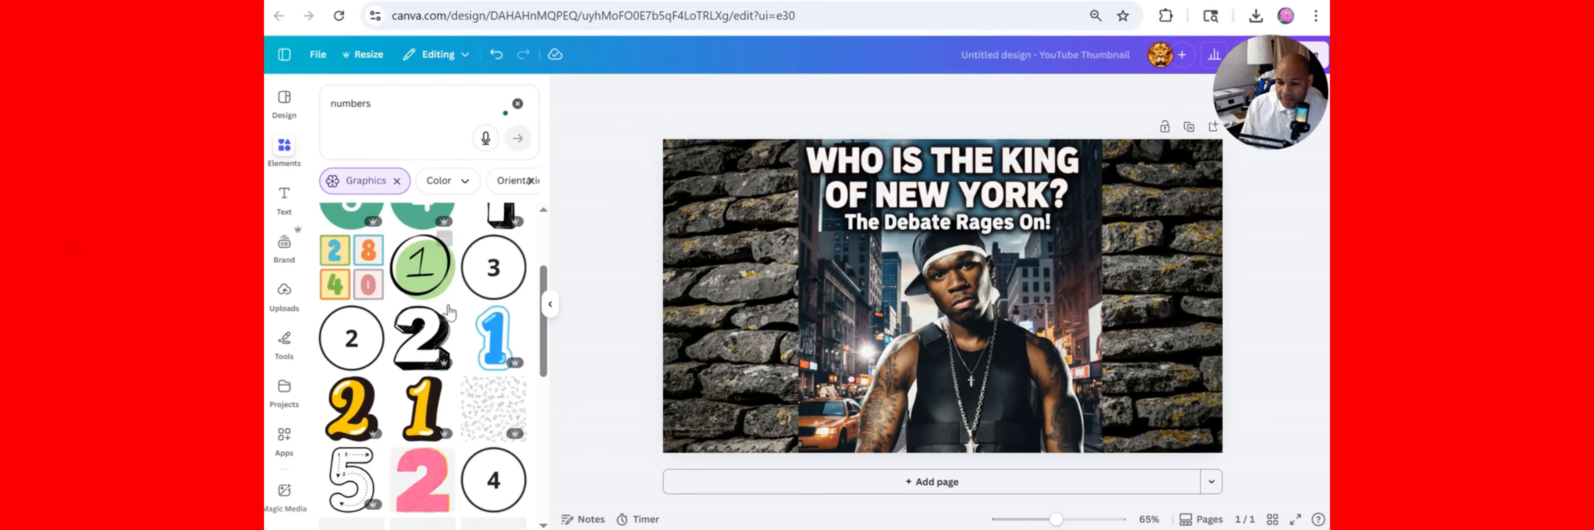
scroll(451, 316, down, 5)
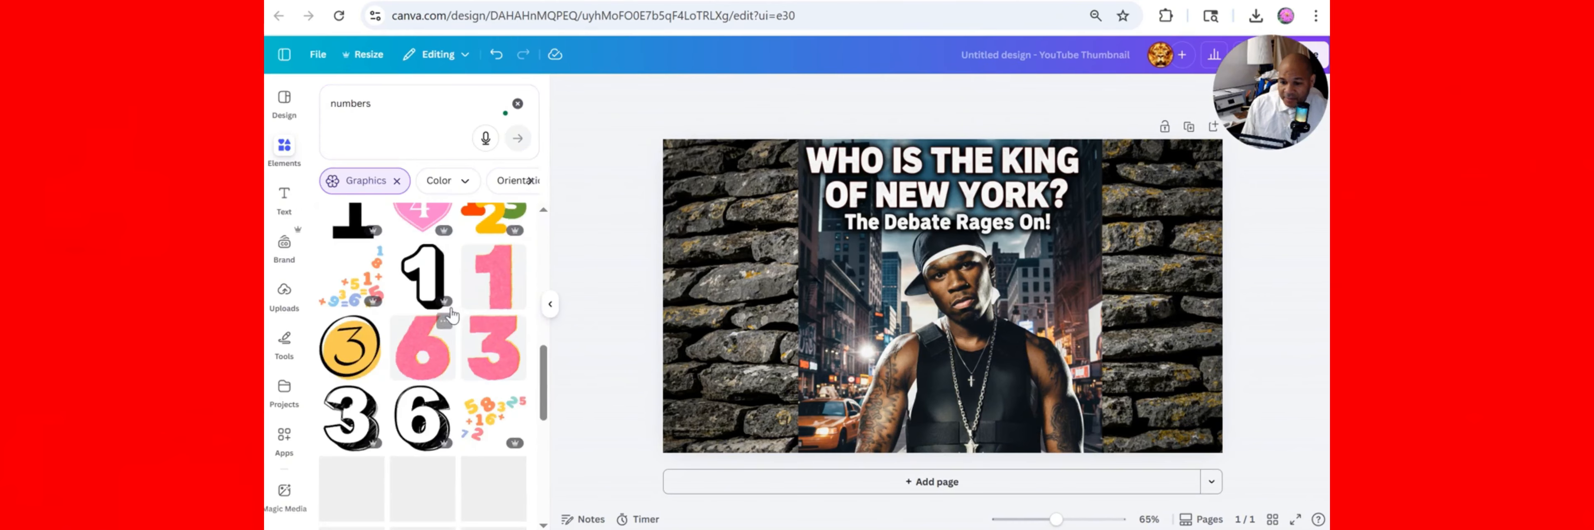
scroll(452, 315, down, 5)
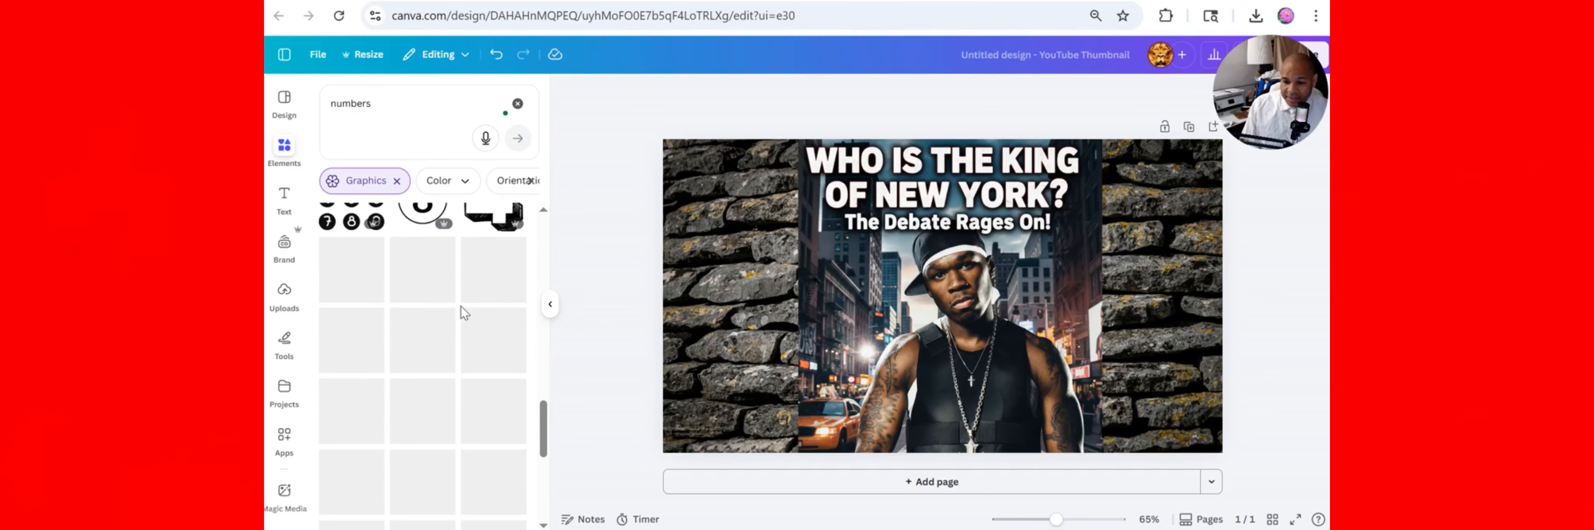
scroll(460, 311, down, 3)
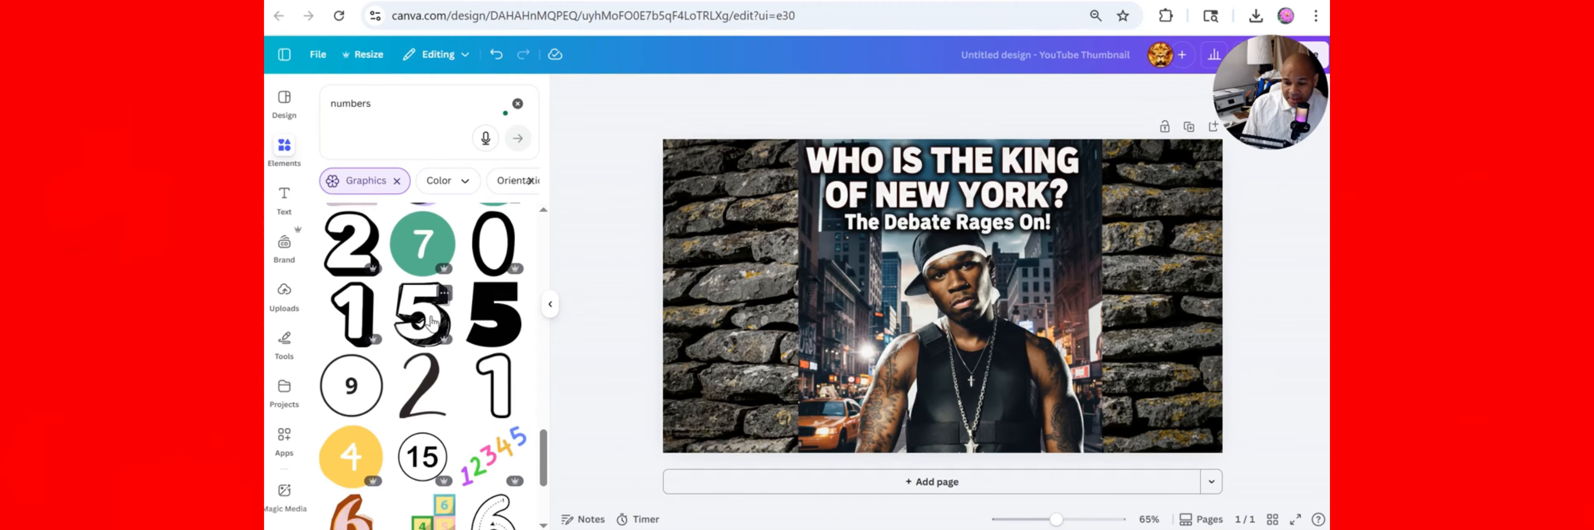
scroll(431, 321, down, 3)
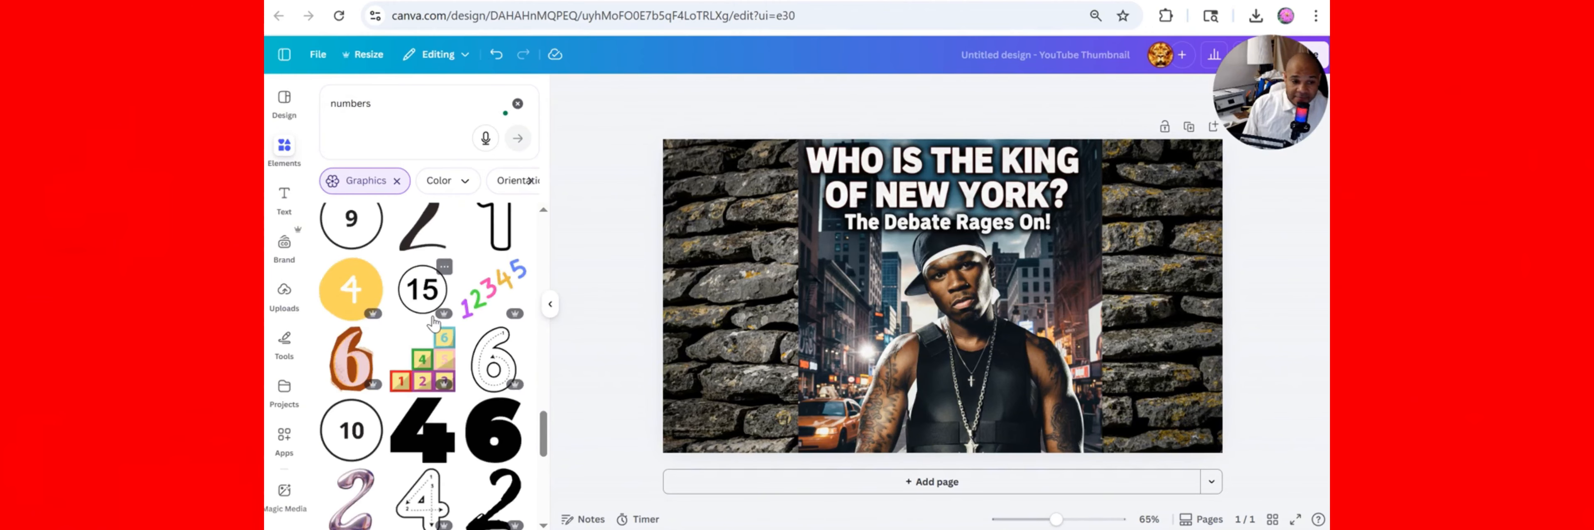
scroll(435, 323, down, 6)
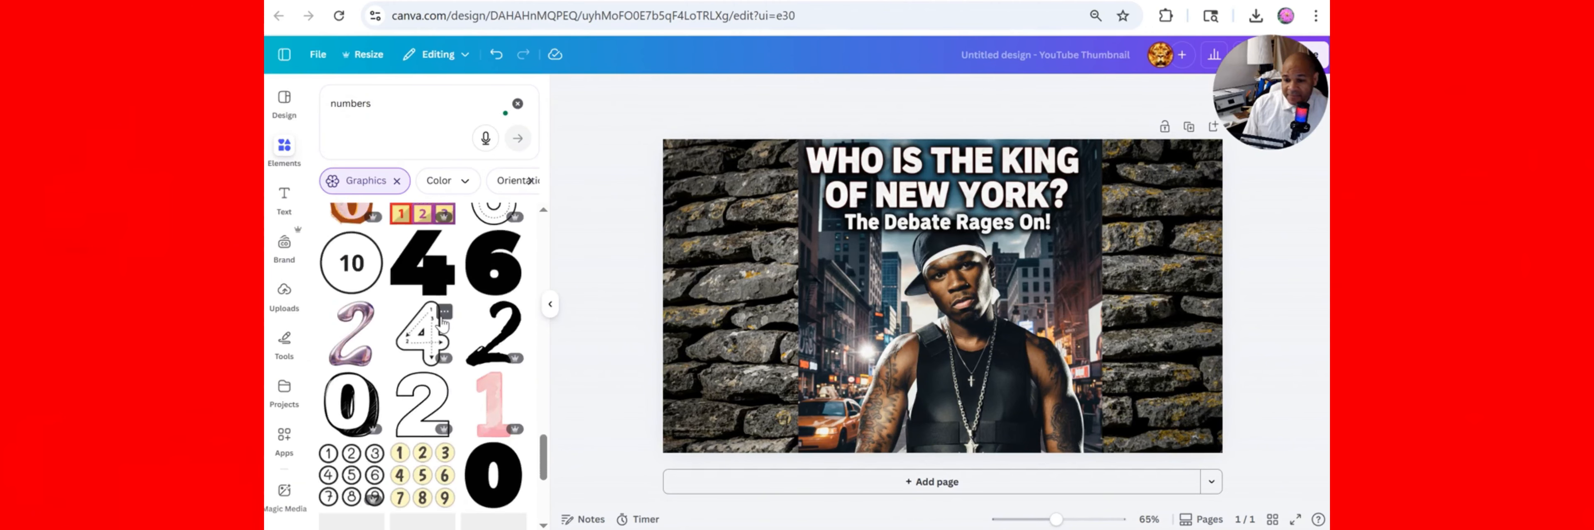
scroll(442, 325, down, 7)
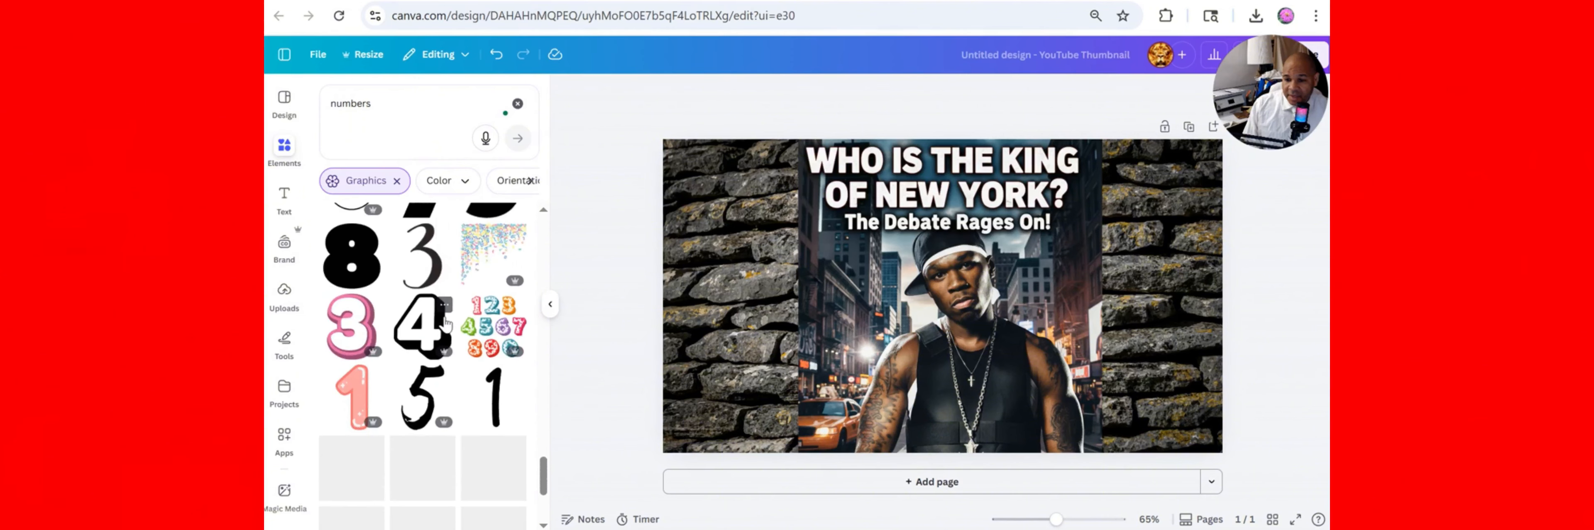
scroll(445, 322, down, 10)
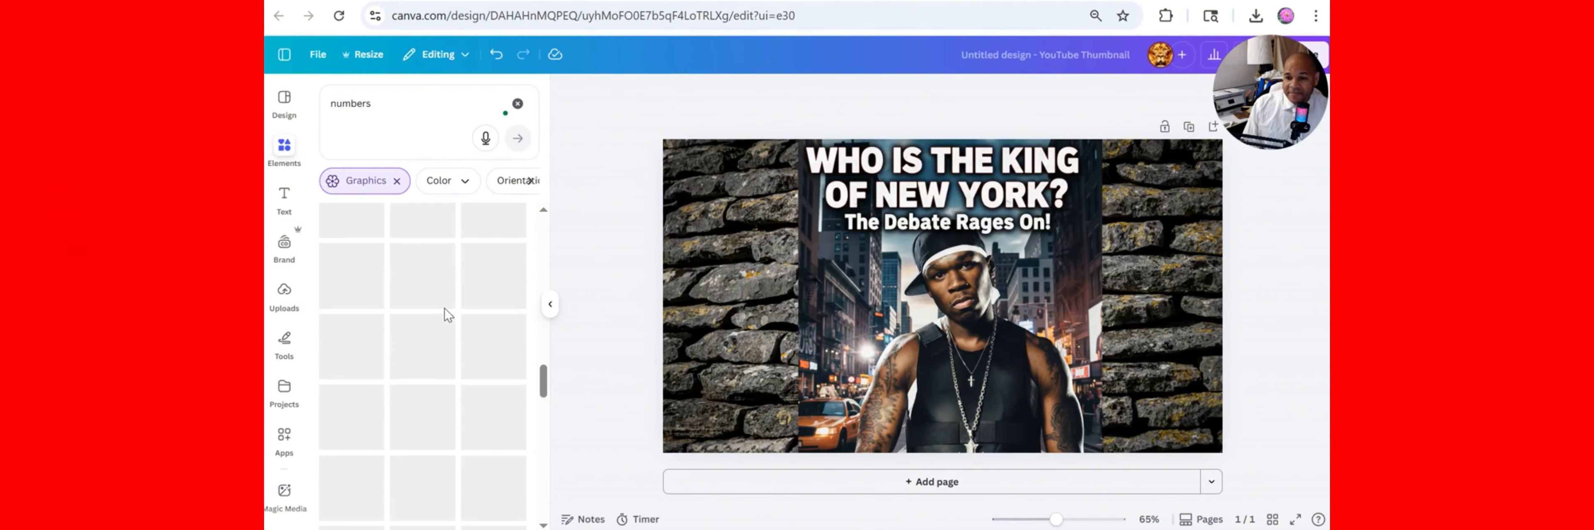
scroll(450, 311, up, 10)
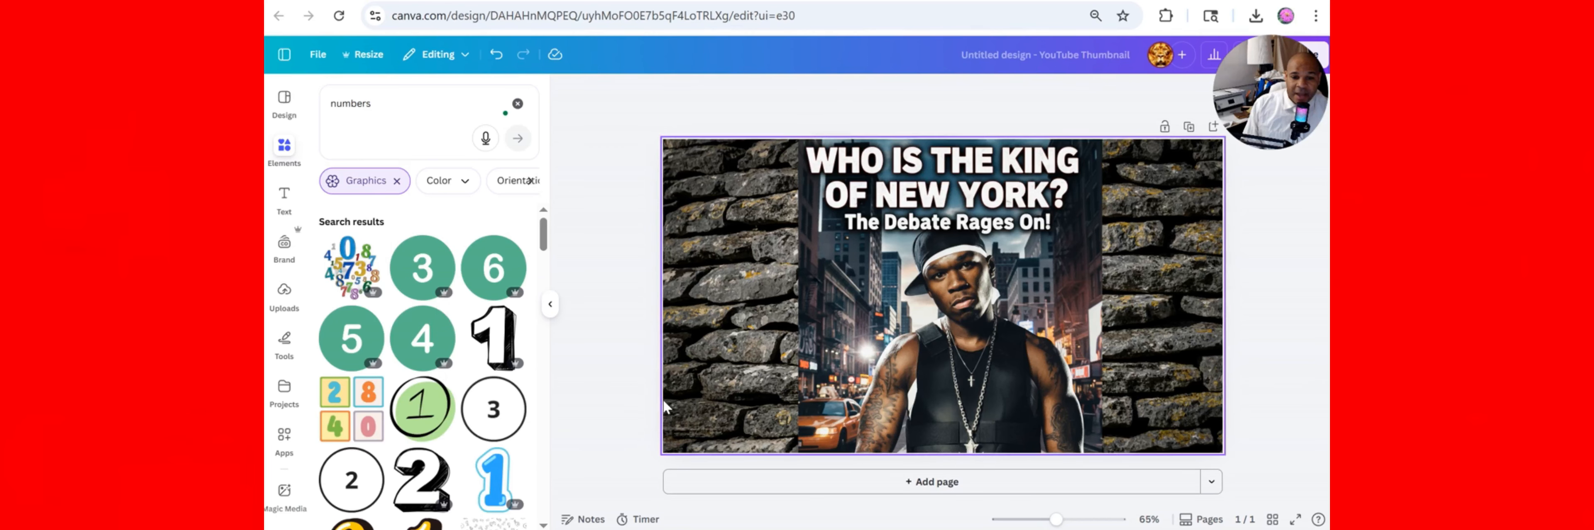
scroll(468, 423, down, 3)
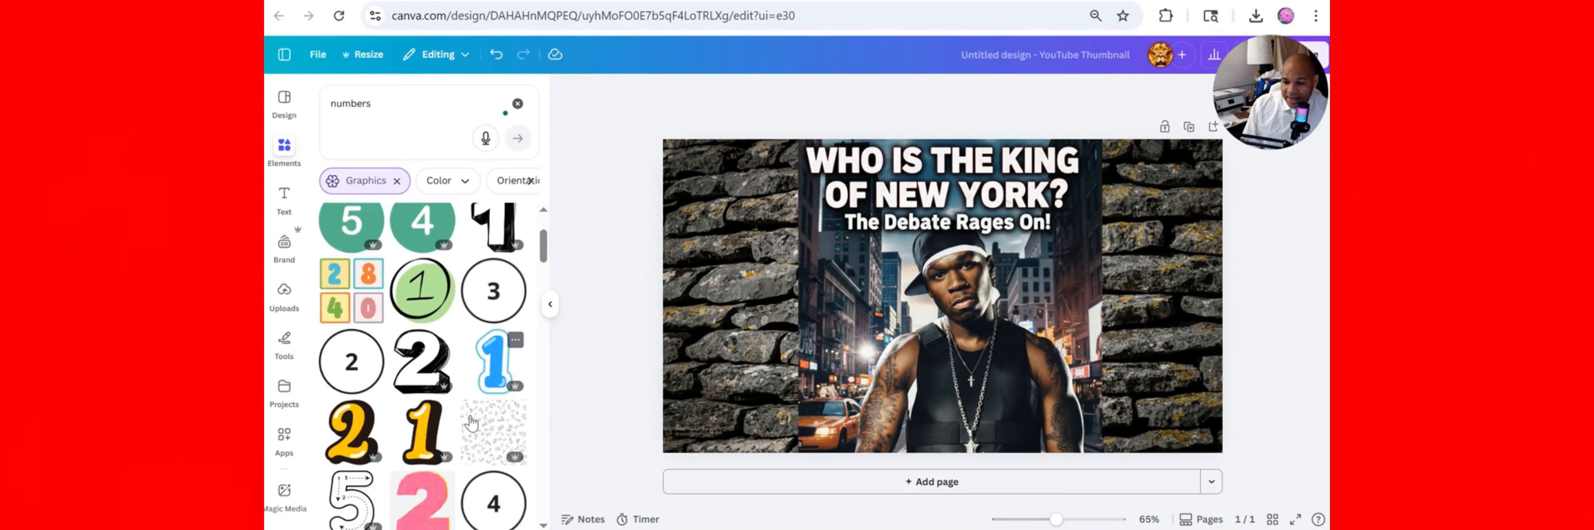
Step: Narrow the graphics search to "numbers 5"
click(384, 97)
text(5)
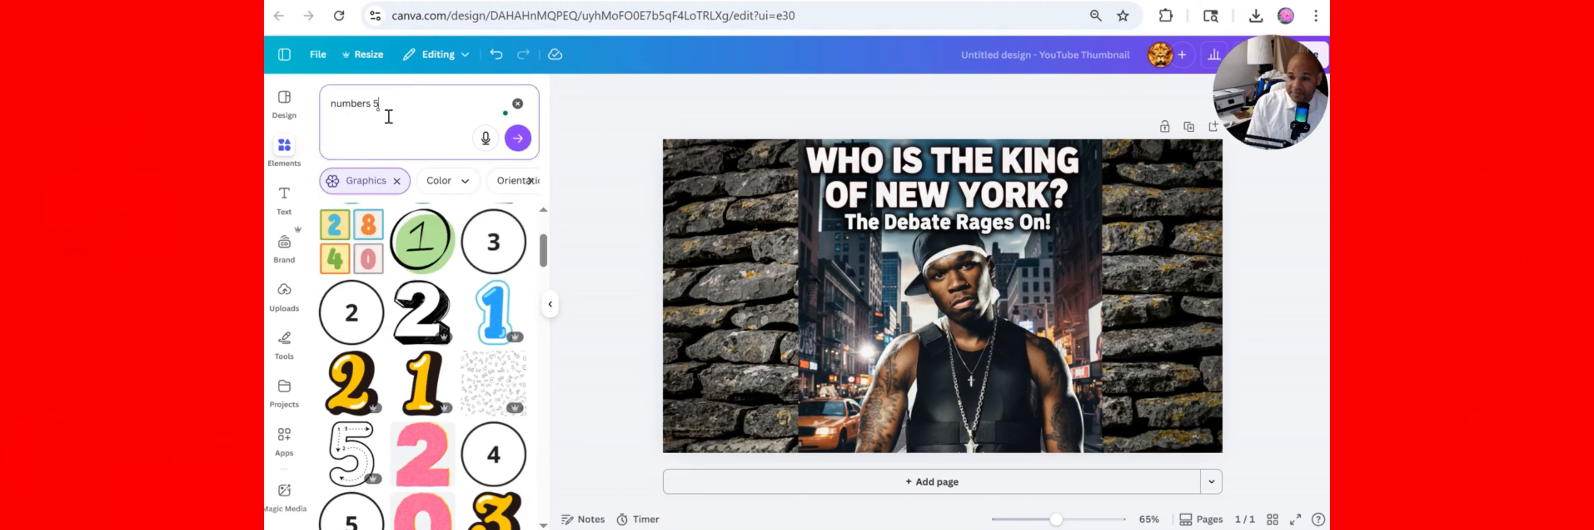
key(Return)
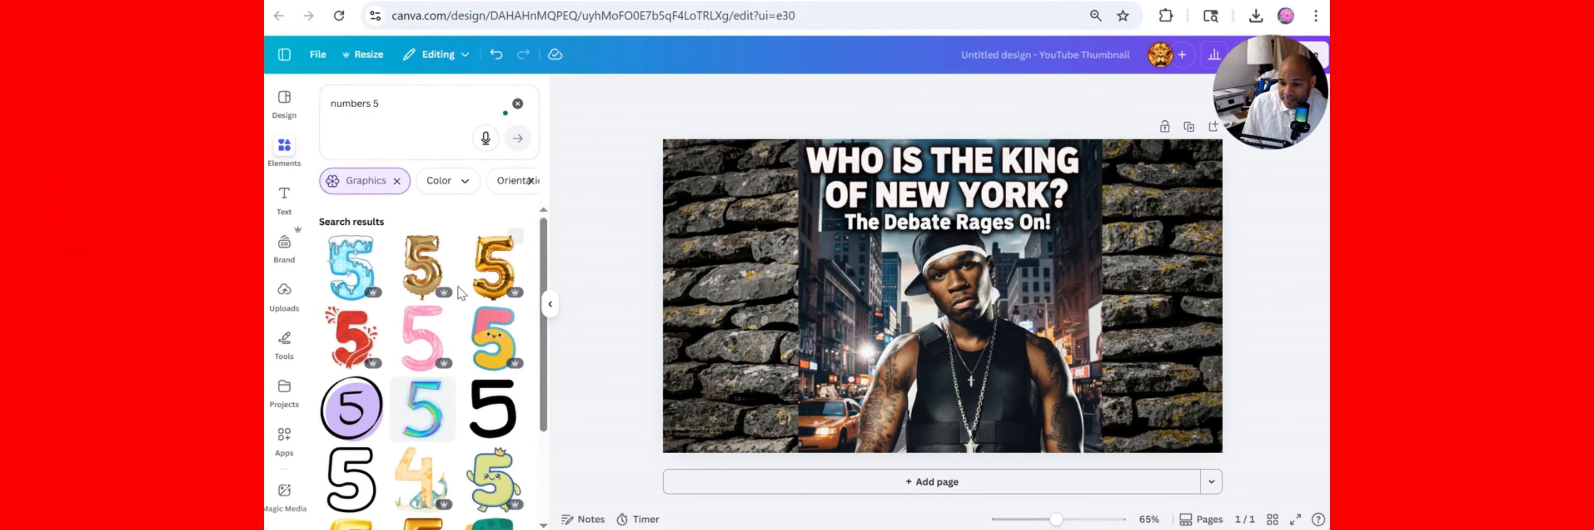
Step: Add the bronze-gold 3D number 5 graphic, move it to the design's left side and shrink it to fit mostly over the stone wall
scroll(458, 350, down, 2)
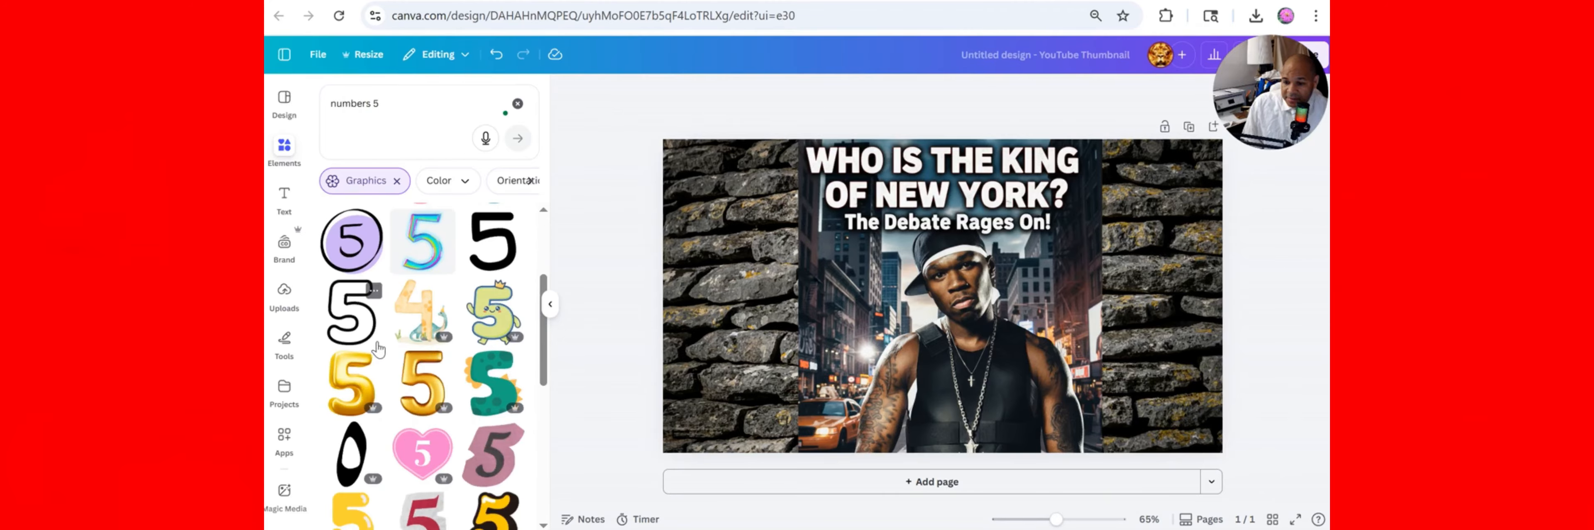
scroll(379, 349, down, 3)
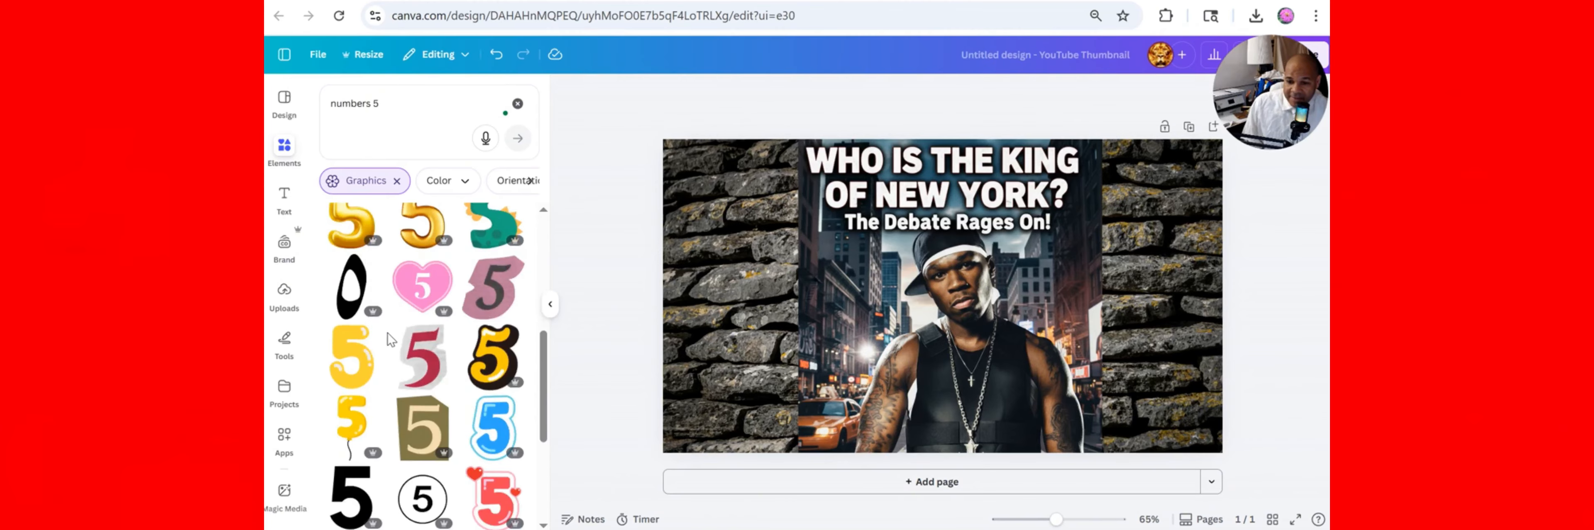
scroll(393, 340, down, 1)
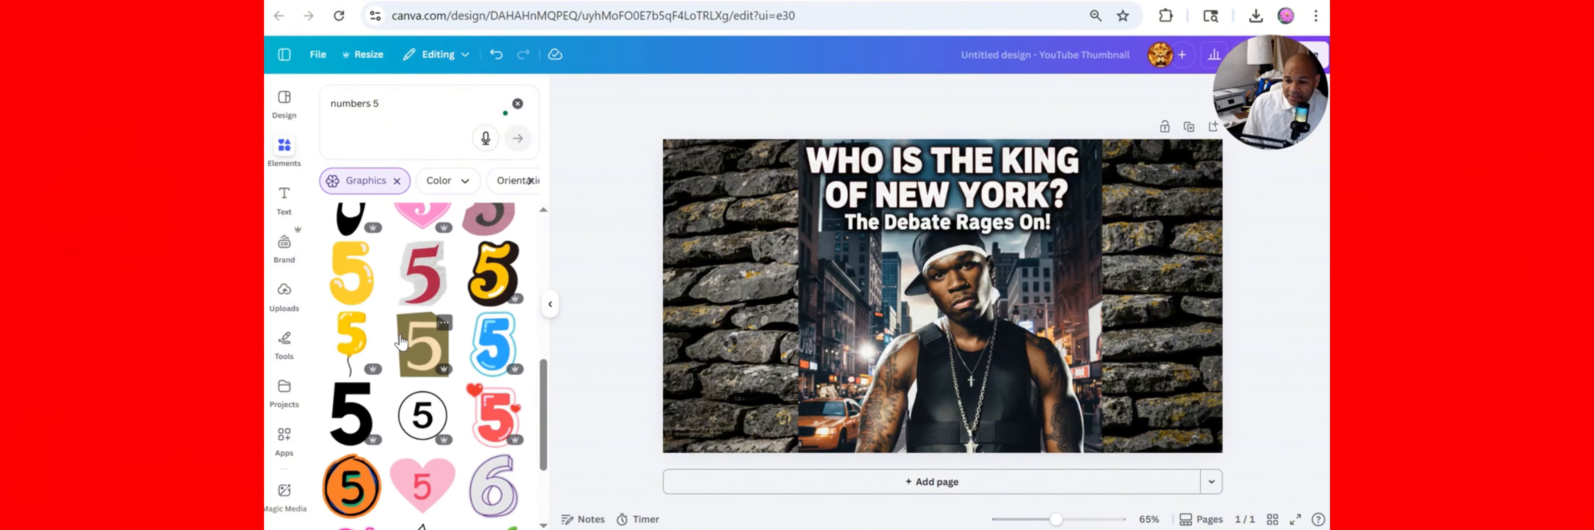
scroll(416, 345, down, 6)
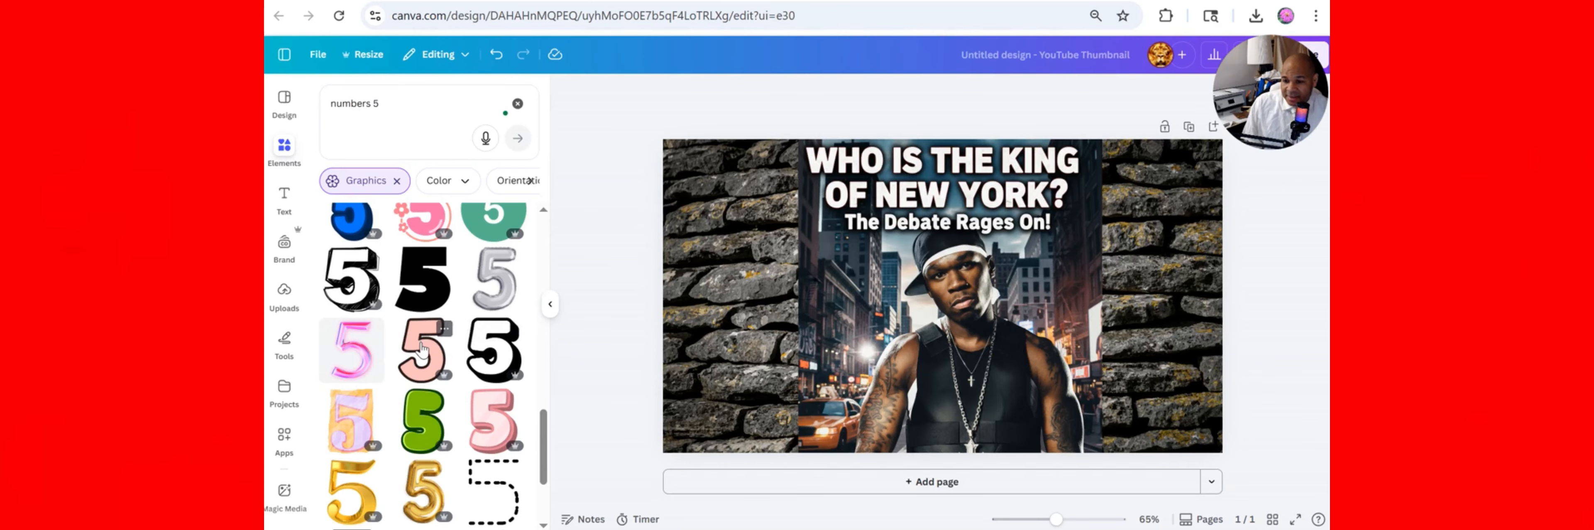
scroll(423, 353, down, 4)
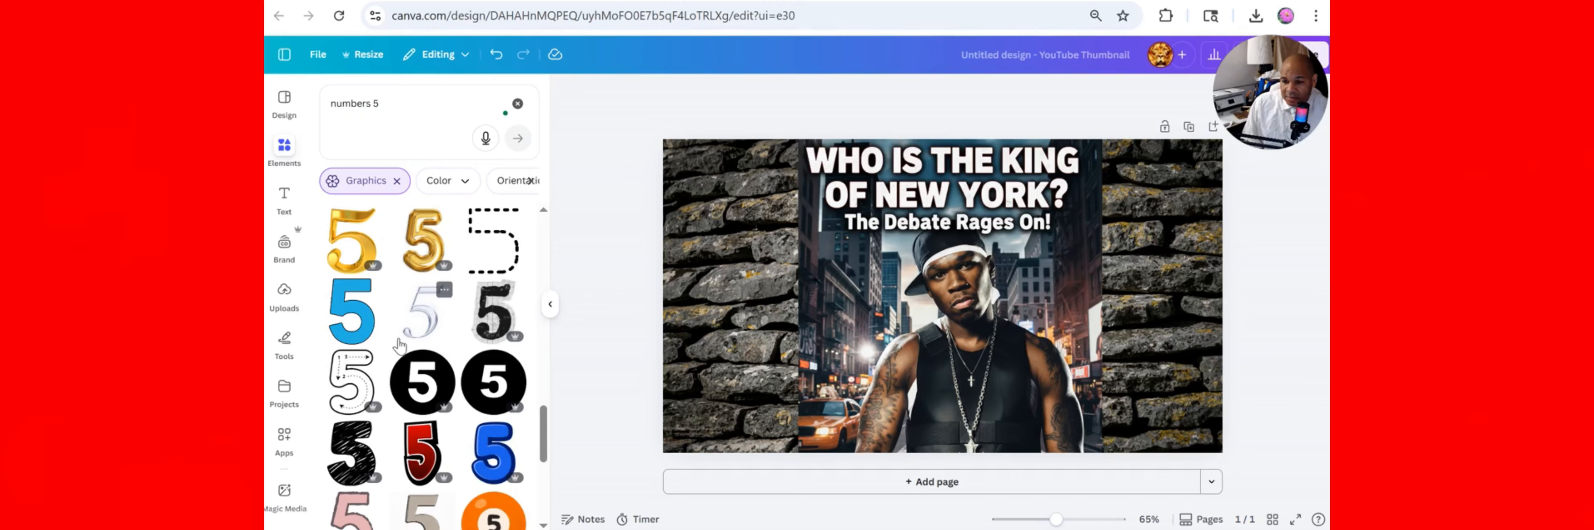
scroll(410, 355, down, 1)
scroll(409, 355, down, 1)
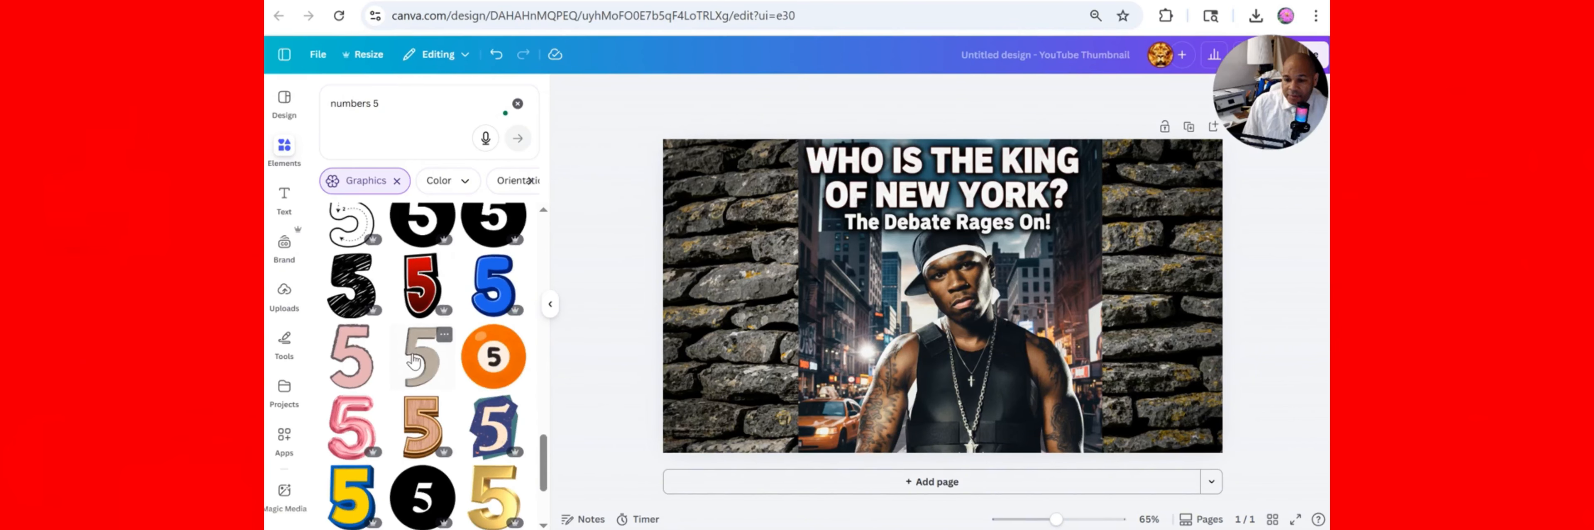
scroll(407, 396, down, 1)
scroll(407, 399, down, 3)
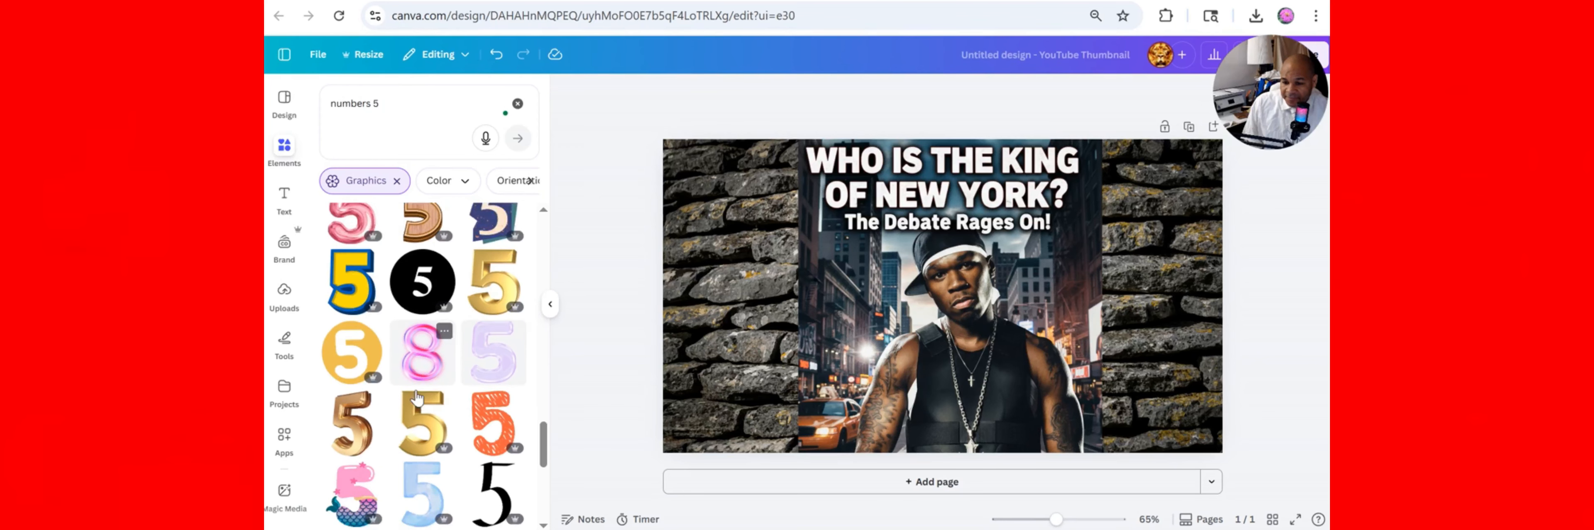
click(358, 392)
drag(916, 324, 758, 322)
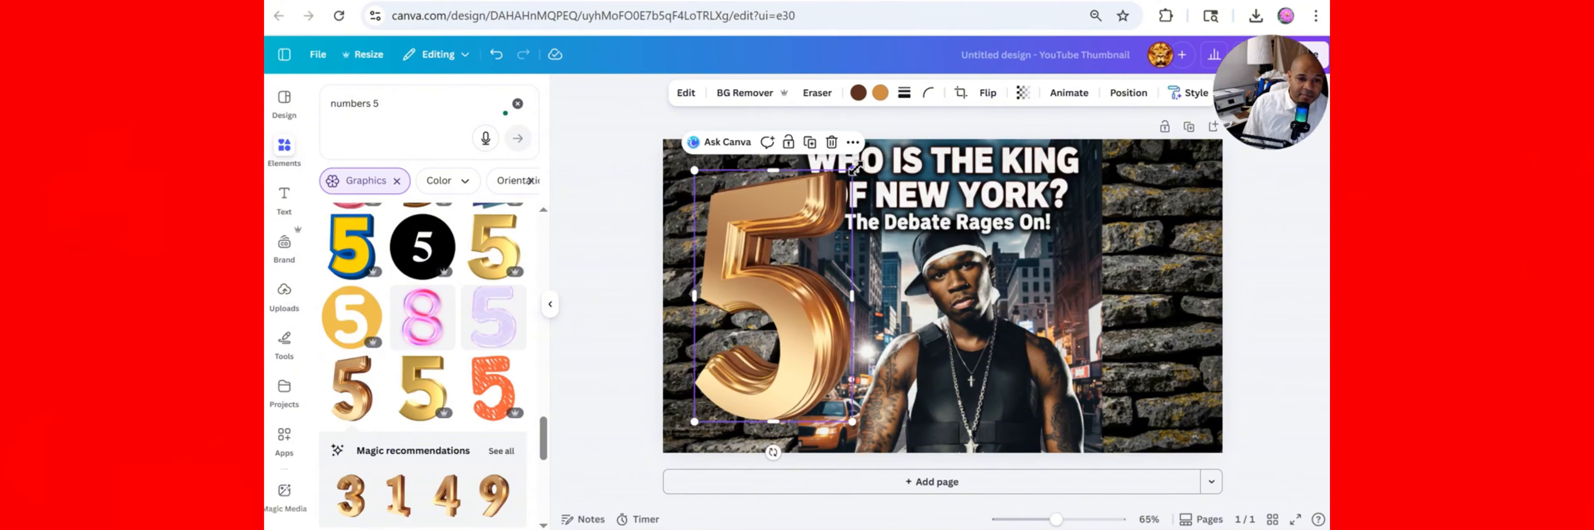
drag(852, 170, 788, 273)
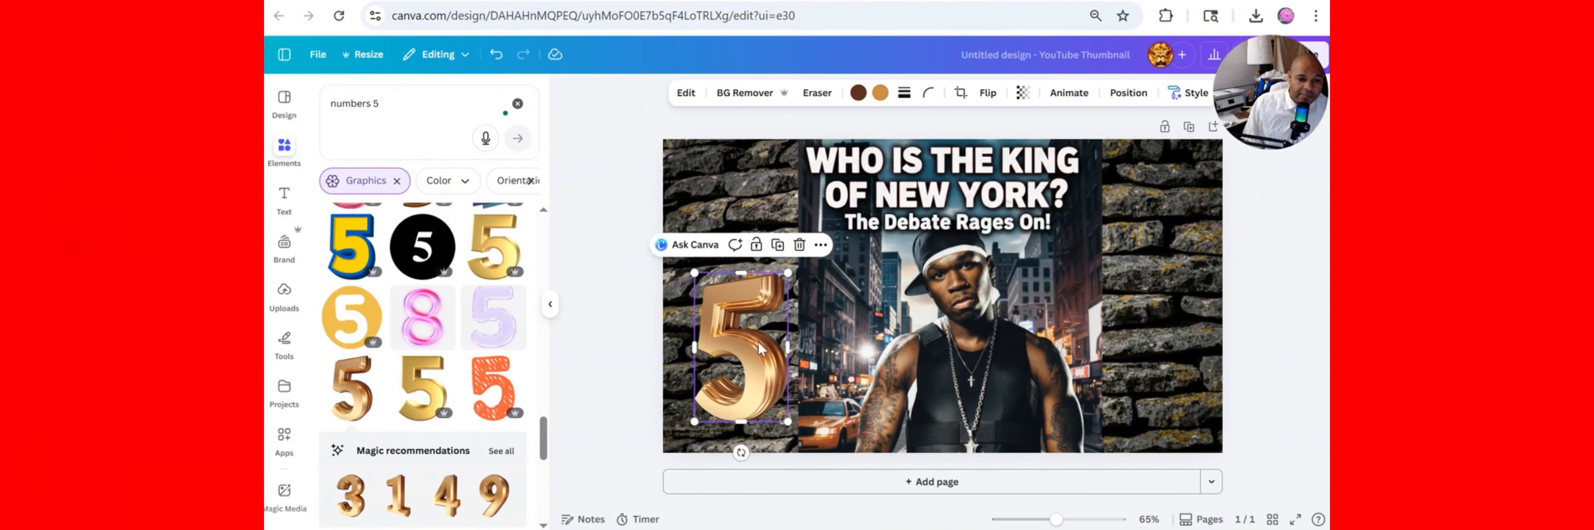
Step: Move the gold number 5 up until it is vertically centred on the thumbnail, beside the central image
drag(761, 349, 763, 296)
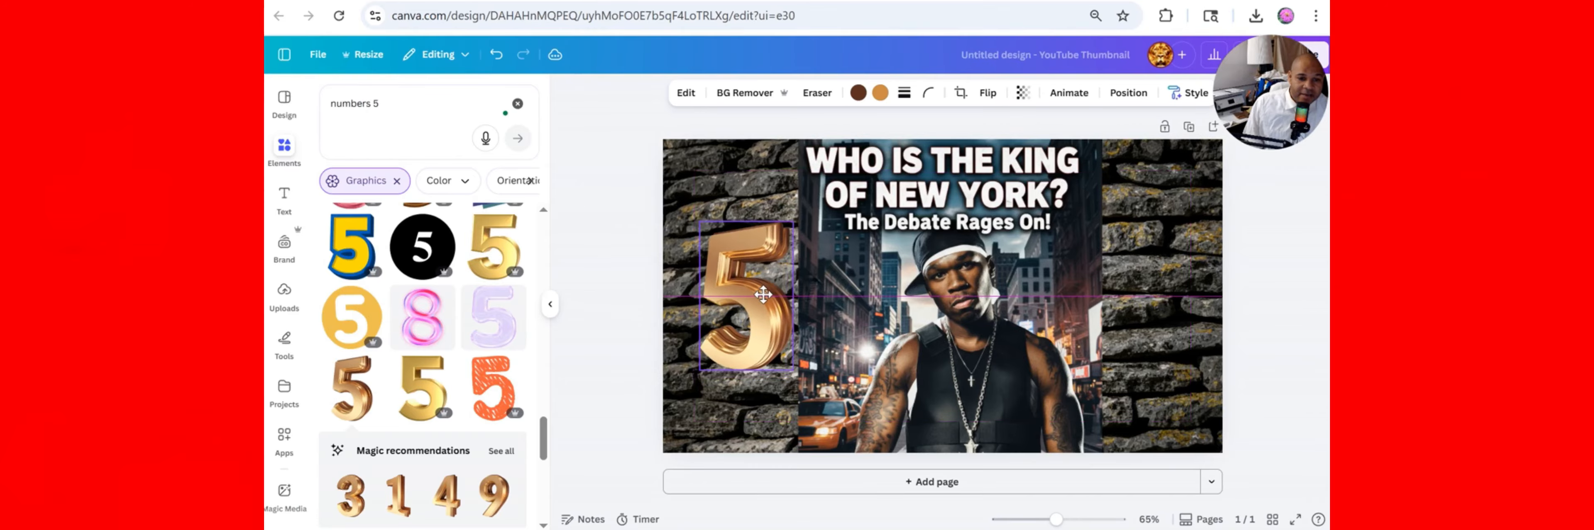
click(650, 373)
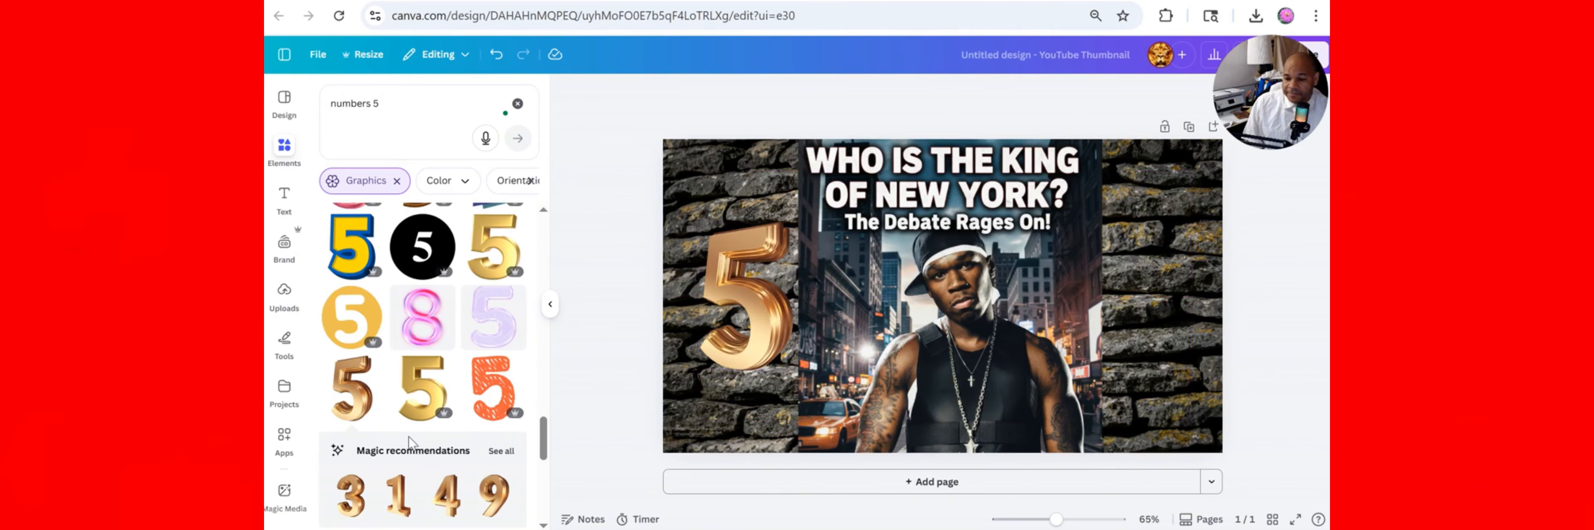
Step: Show all magic recommendations for the number 5 graphic and add the matching bronze-gold 3D number 0
scroll(408, 440, down, 3)
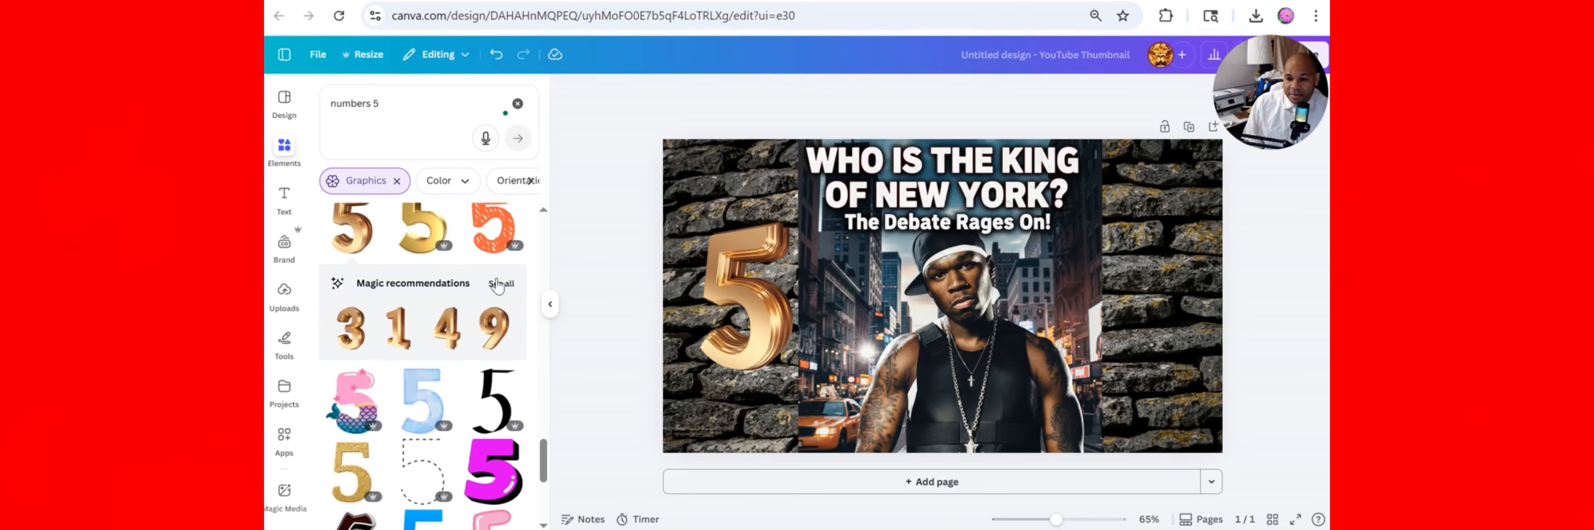
click(500, 285)
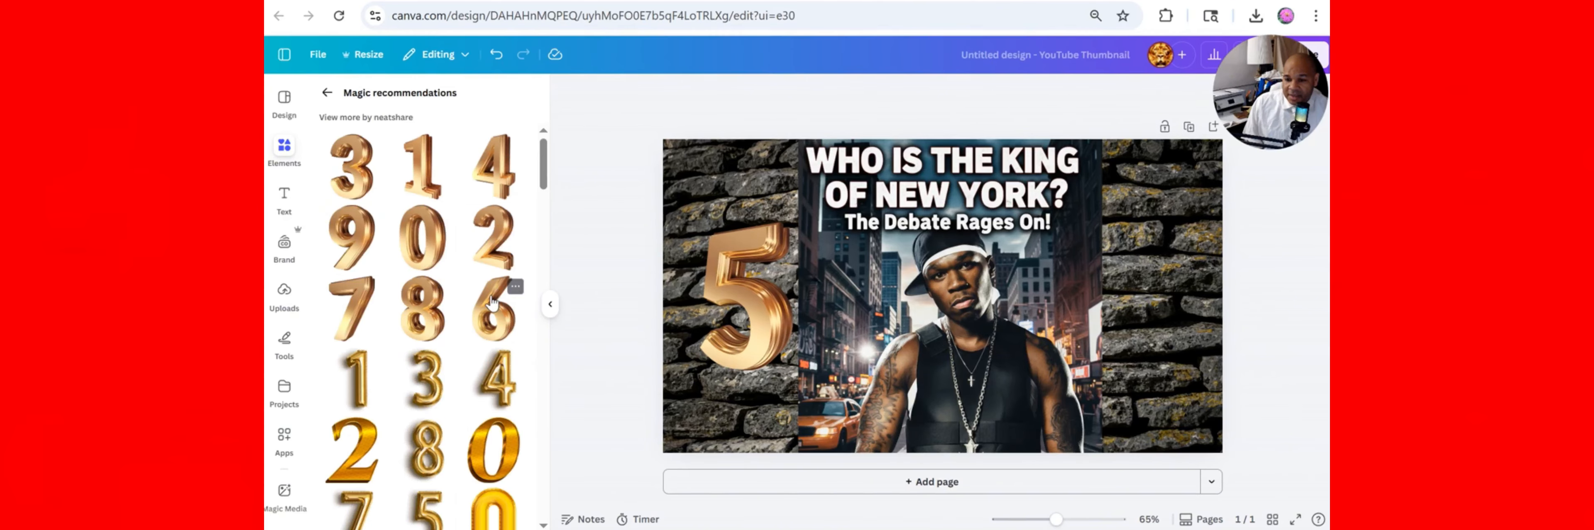
click(431, 247)
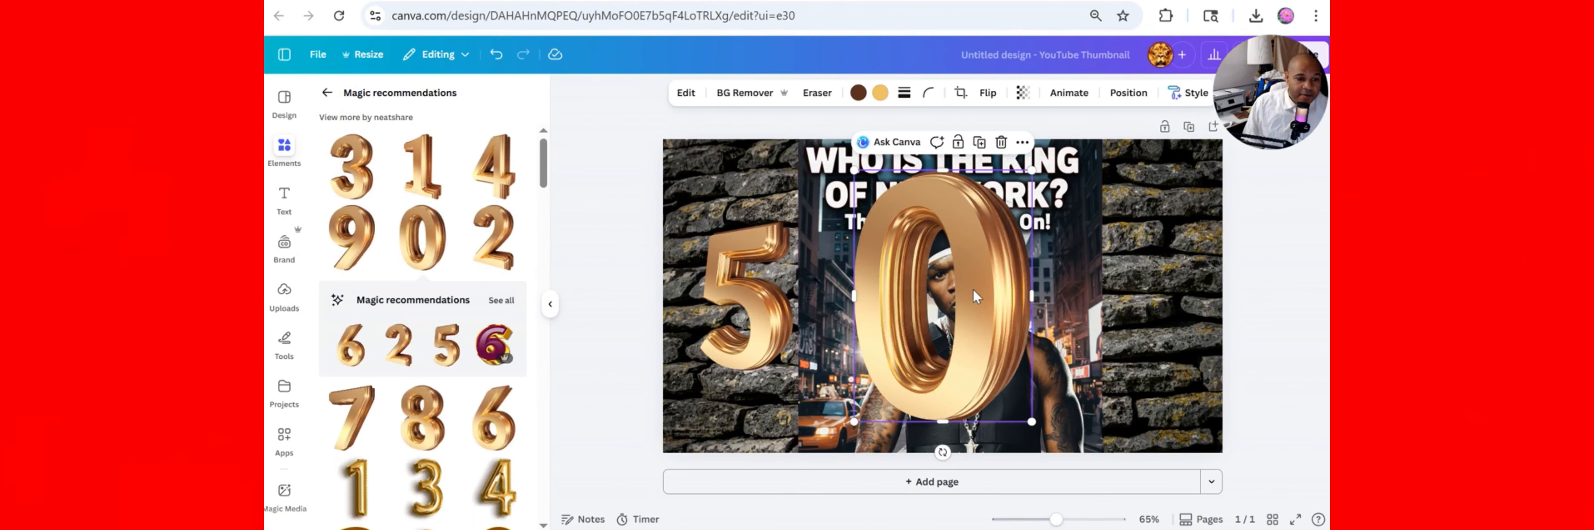
Step: Move the gold number 0 to the design's right side and shrink it to roughly the size of the 5
drag(1033, 309, 1110, 320)
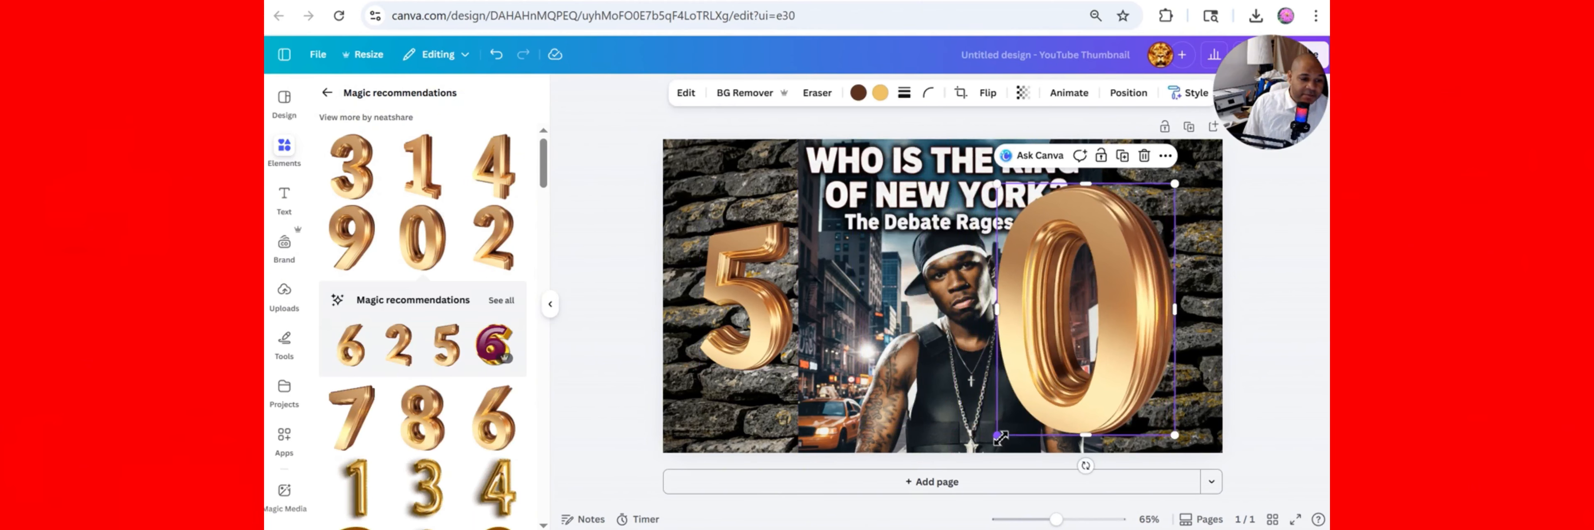
drag(999, 438, 1069, 374)
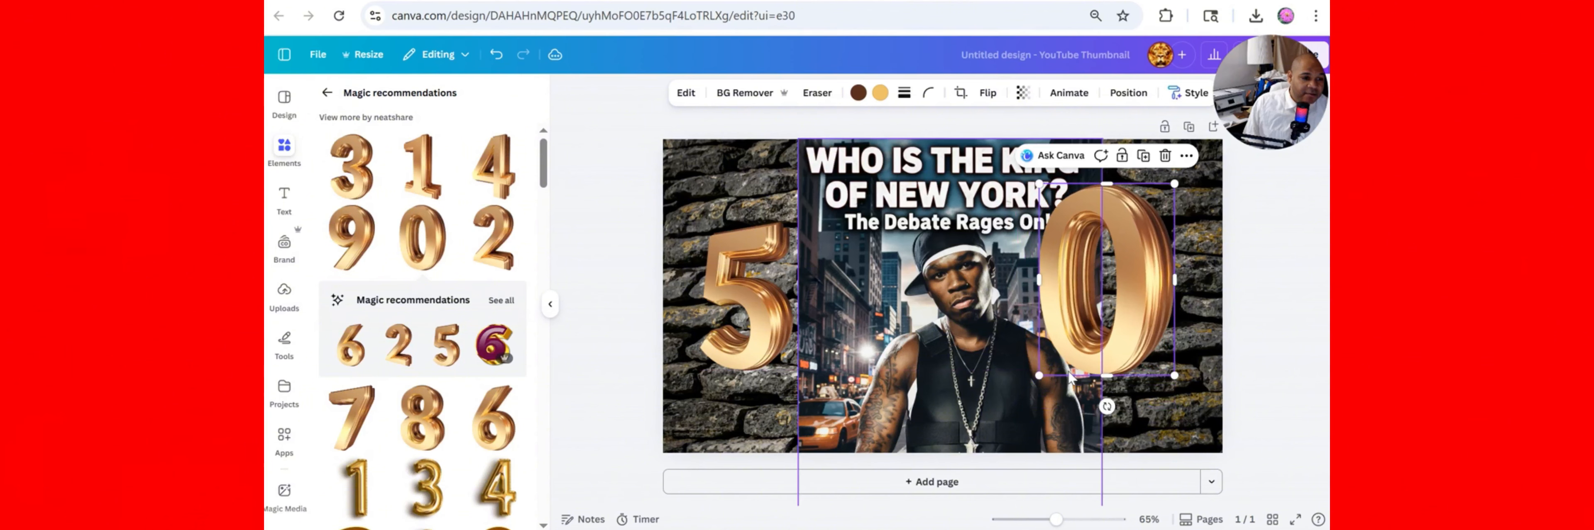
drag(1105, 290, 1138, 318)
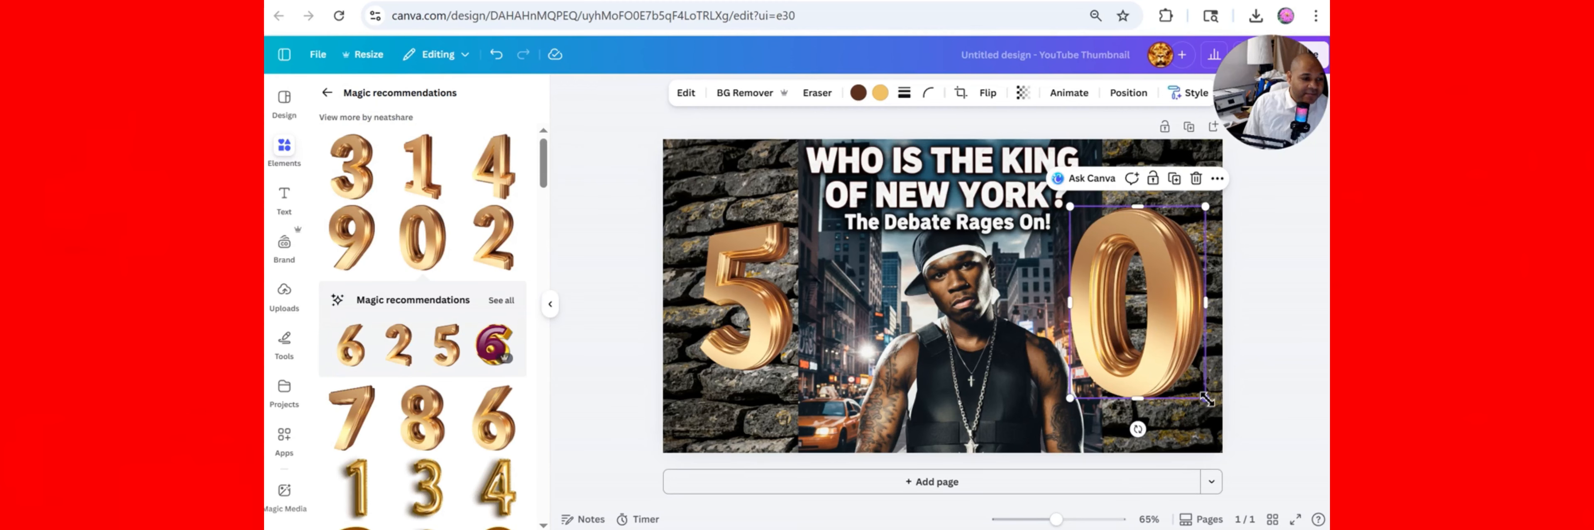
drag(1206, 398, 1191, 377)
drag(1137, 296, 1136, 306)
click(1267, 322)
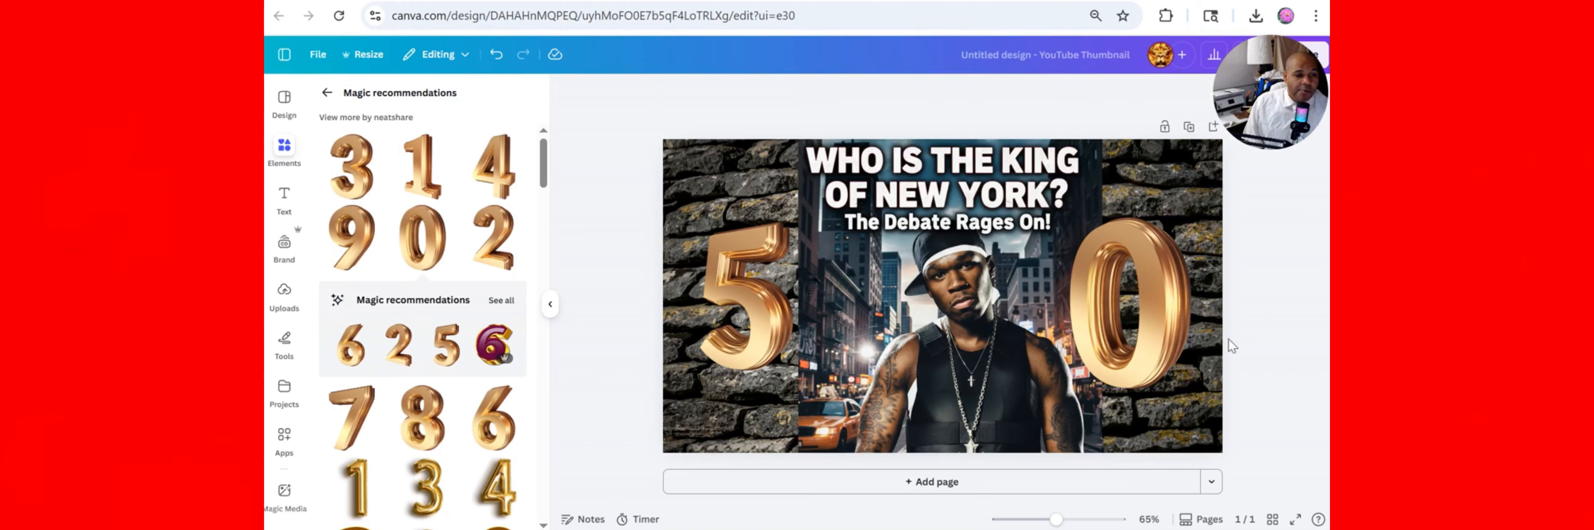
Step: Shrink the gold 0 slightly and nudge it further right over the stone wall
click(1155, 366)
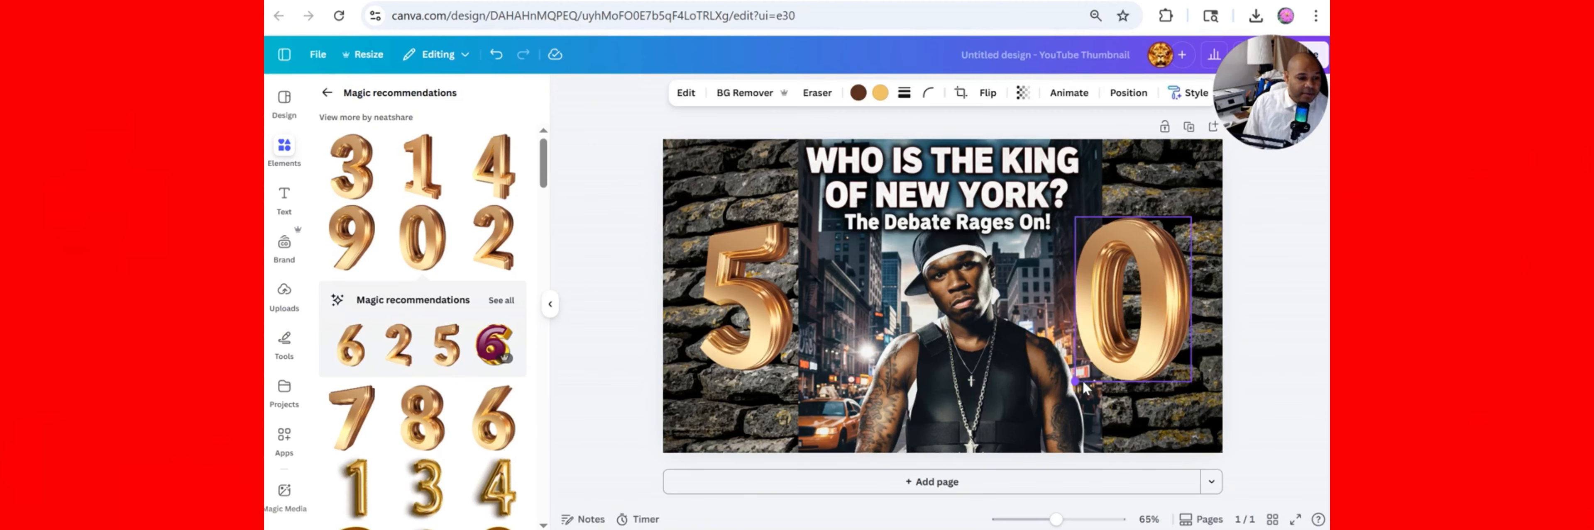
drag(1084, 382, 1085, 381)
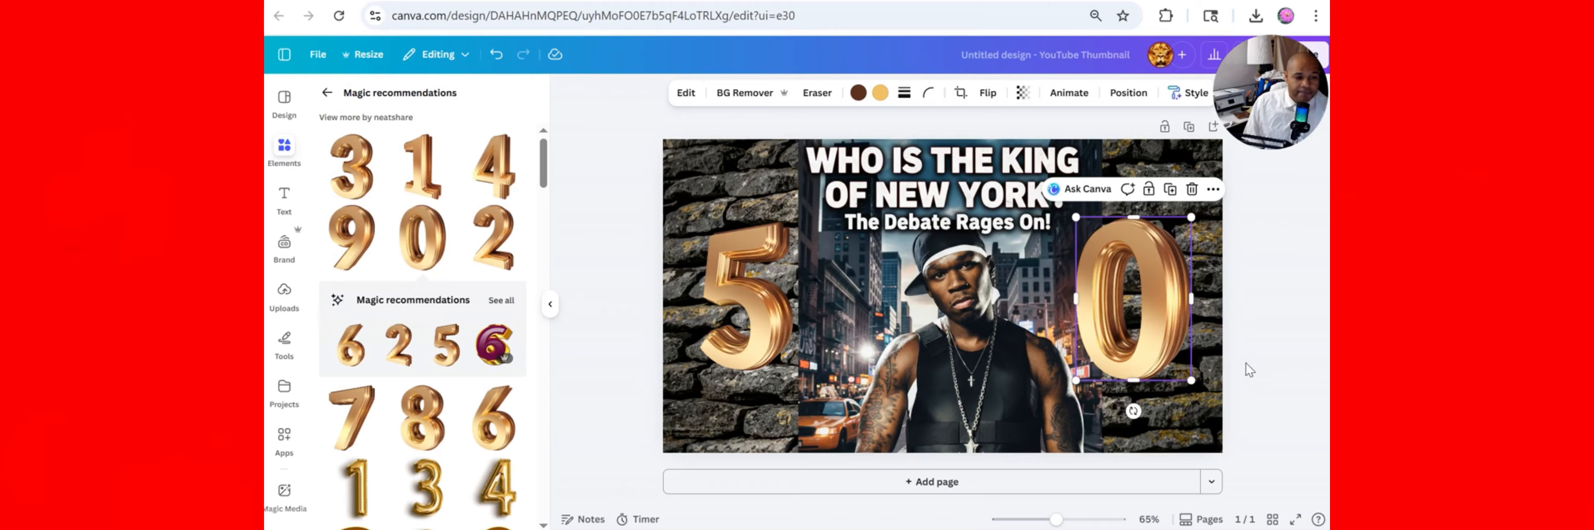
click(1262, 358)
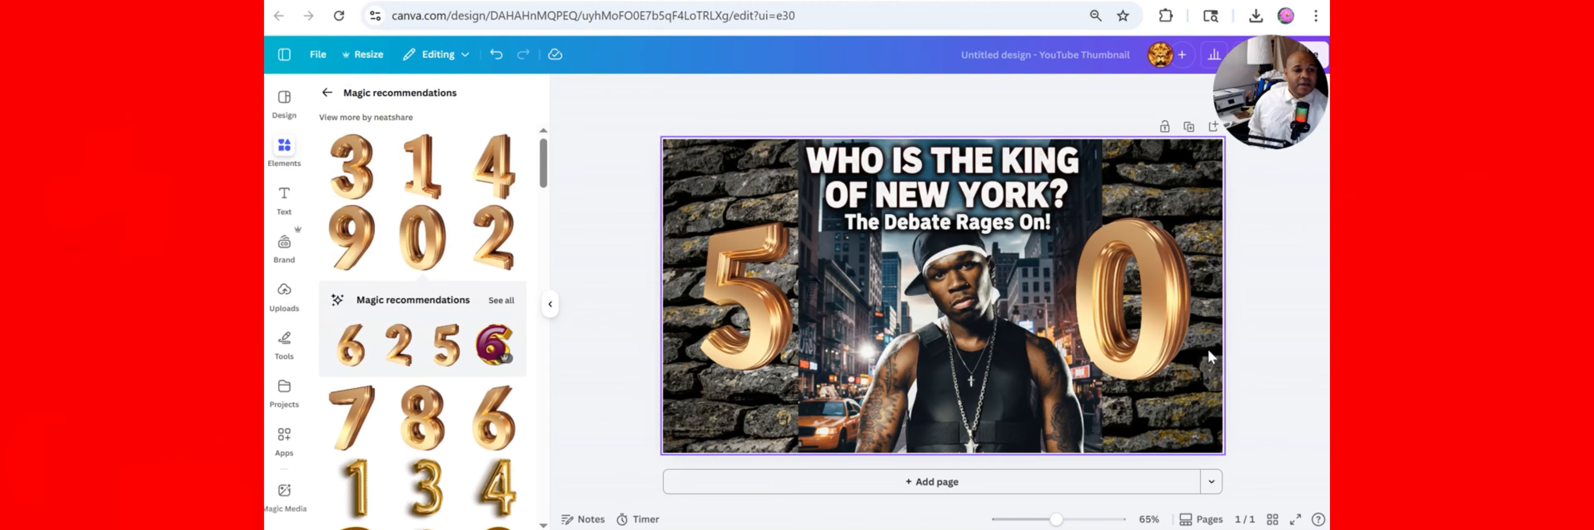
mouse_move(1129, 317)
mouse_down()
mouse_move(1155, 322)
mouse_move(1132, 321)
mouse_up()
click(1025, 258)
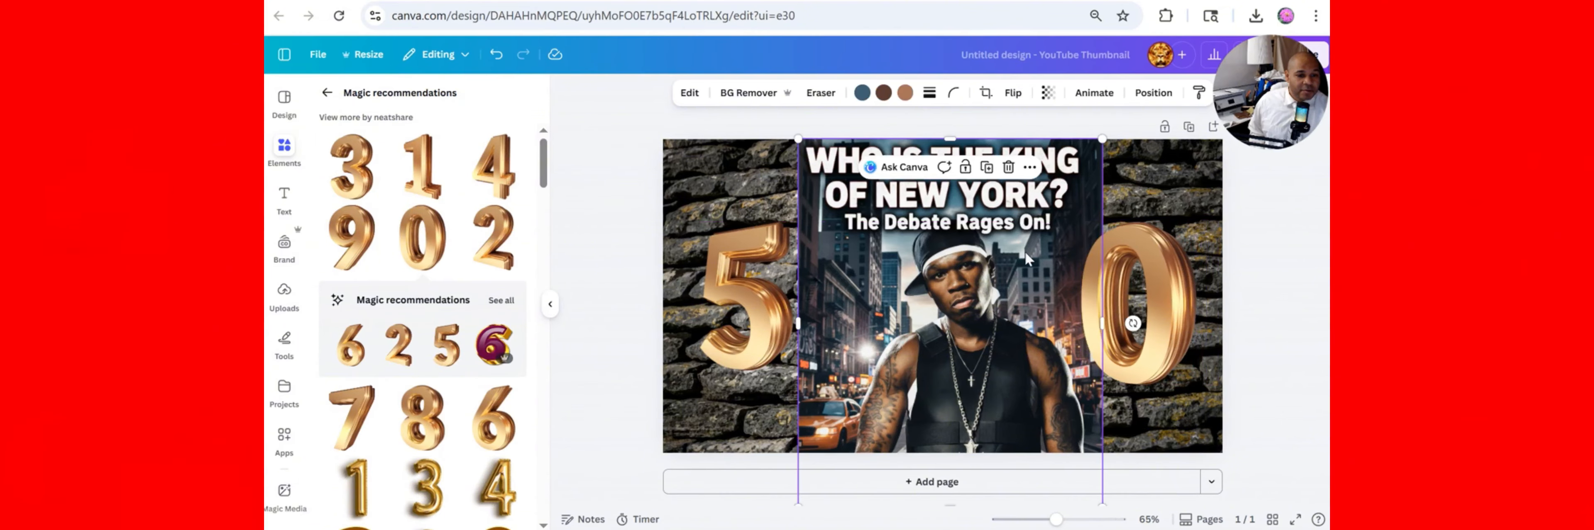
double_click(1025, 252)
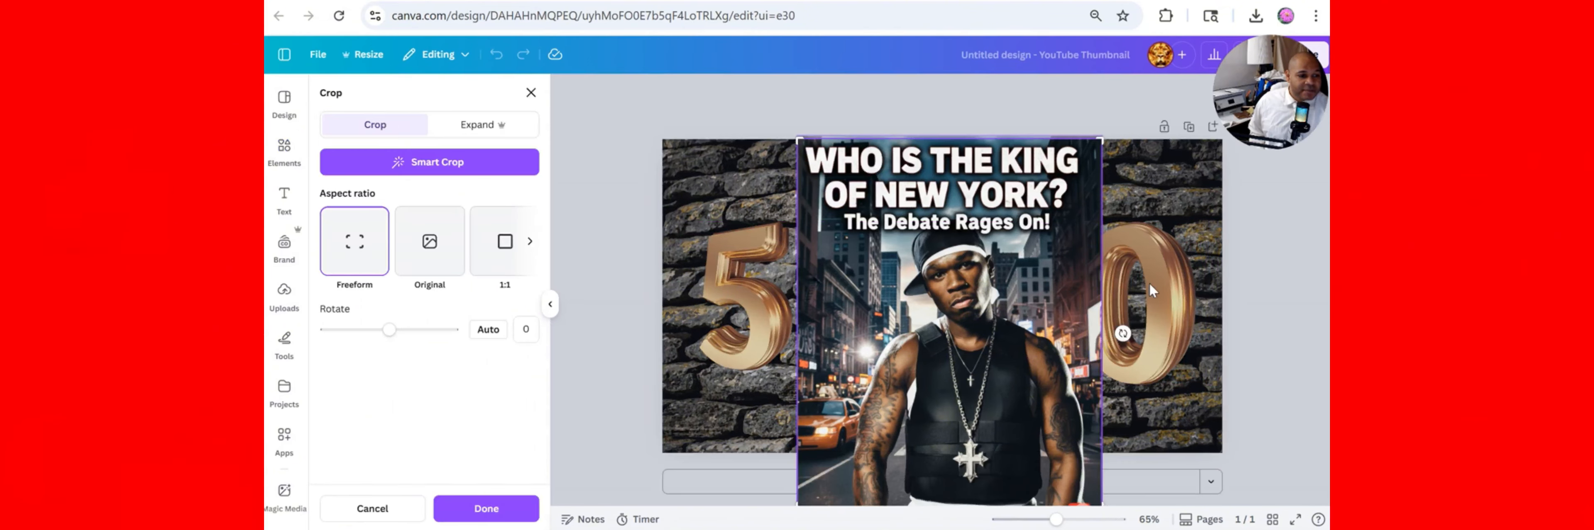
click(1115, 121)
click(1250, 296)
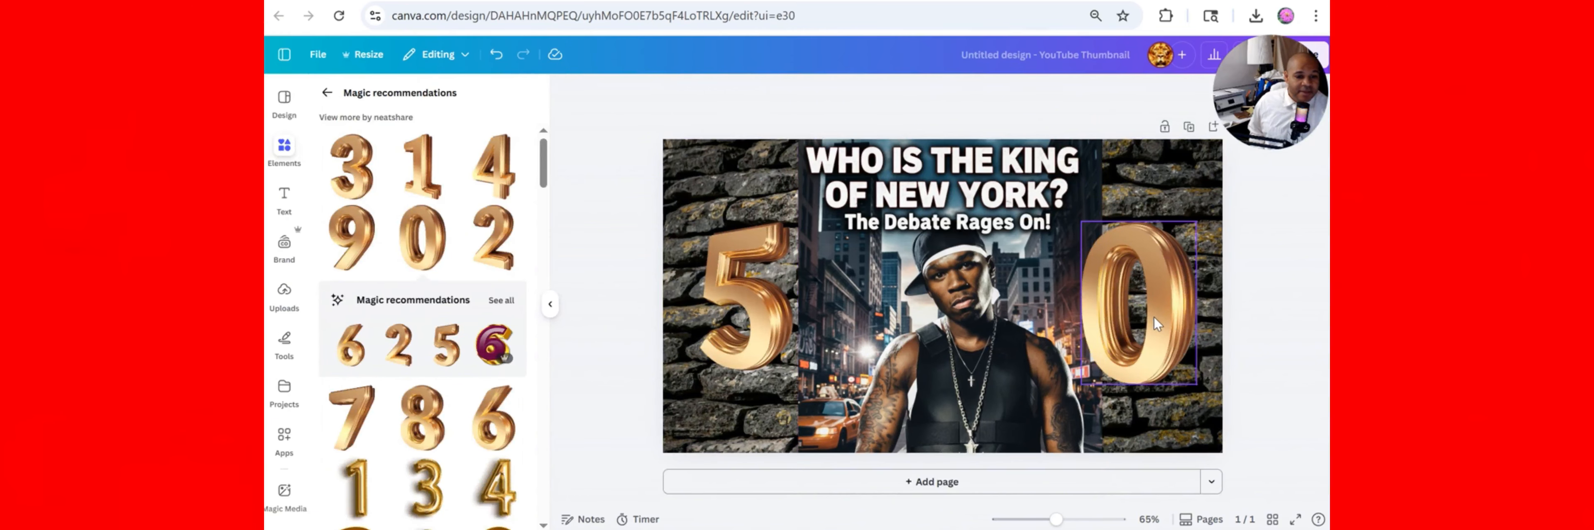
Step: Raise the gold 0 slightly, shrink it a little more and align it with the height of the 5
drag(1154, 316, 1157, 306)
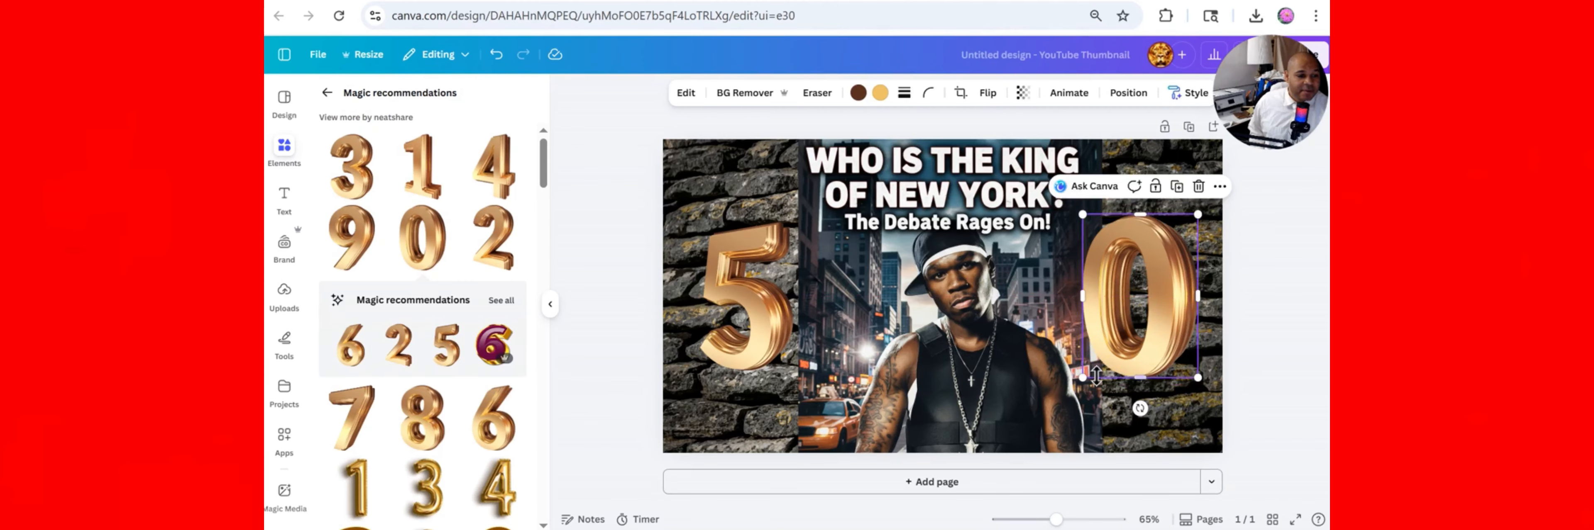
drag(1198, 215, 1193, 224)
drag(1180, 274, 1177, 271)
click(1256, 268)
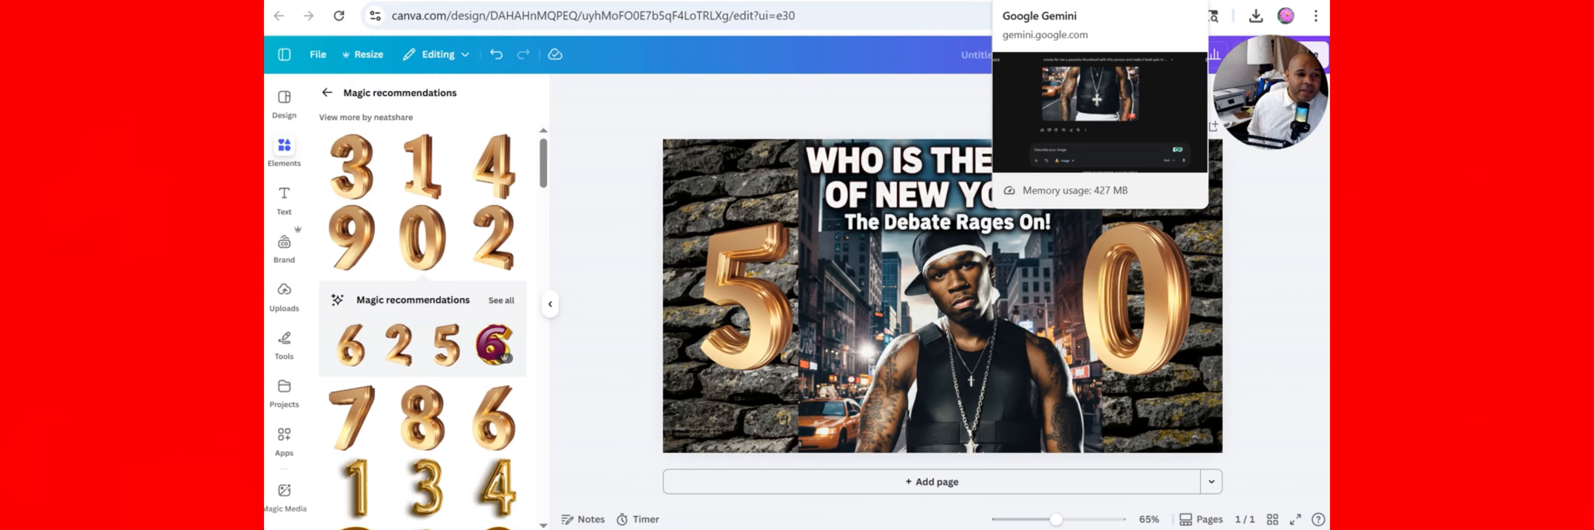
Step: Switch to the Google Gemini chat and review the reference photo, the prompt and the generated thumbnail image
click(1032, 1)
scroll(974, 289, up, 6)
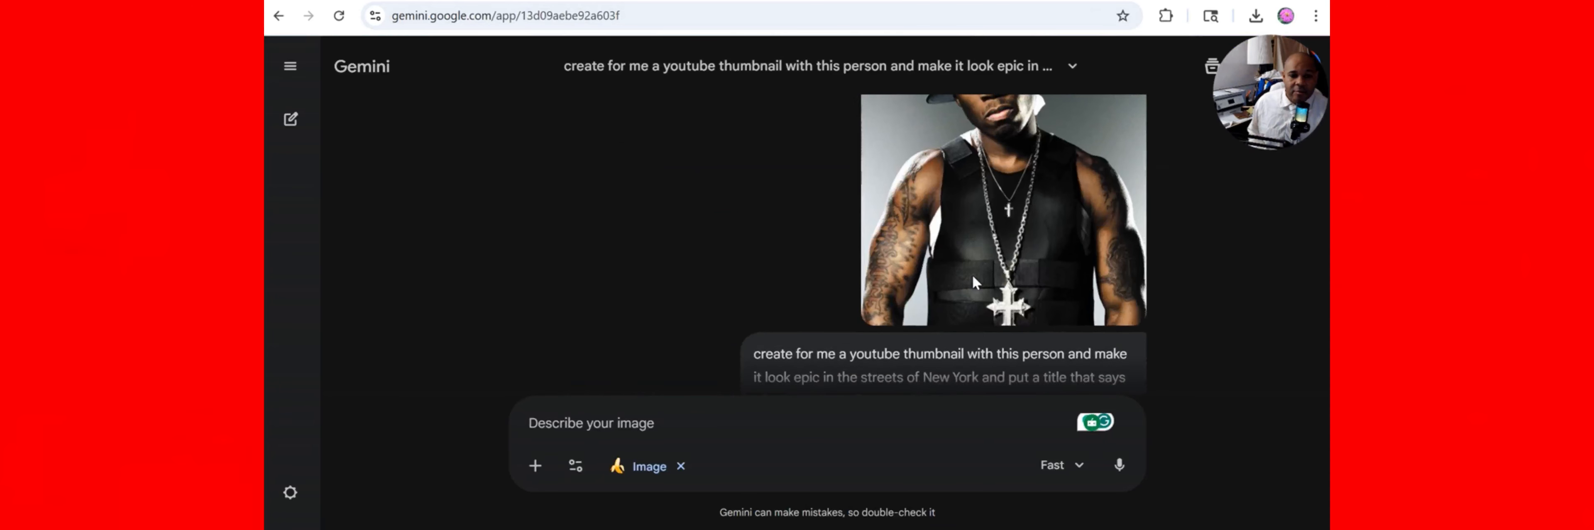
scroll(973, 275, up, 1)
scroll(975, 272, down, 6)
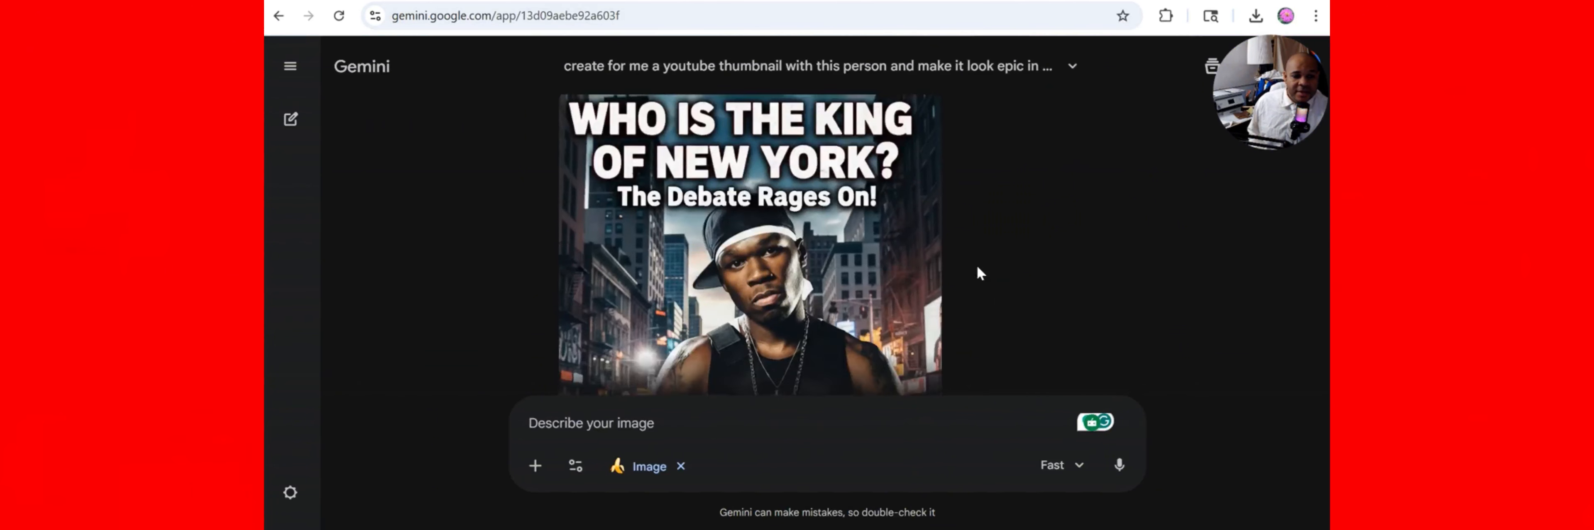
scroll(976, 272, down, 4)
scroll(977, 272, up, 5)
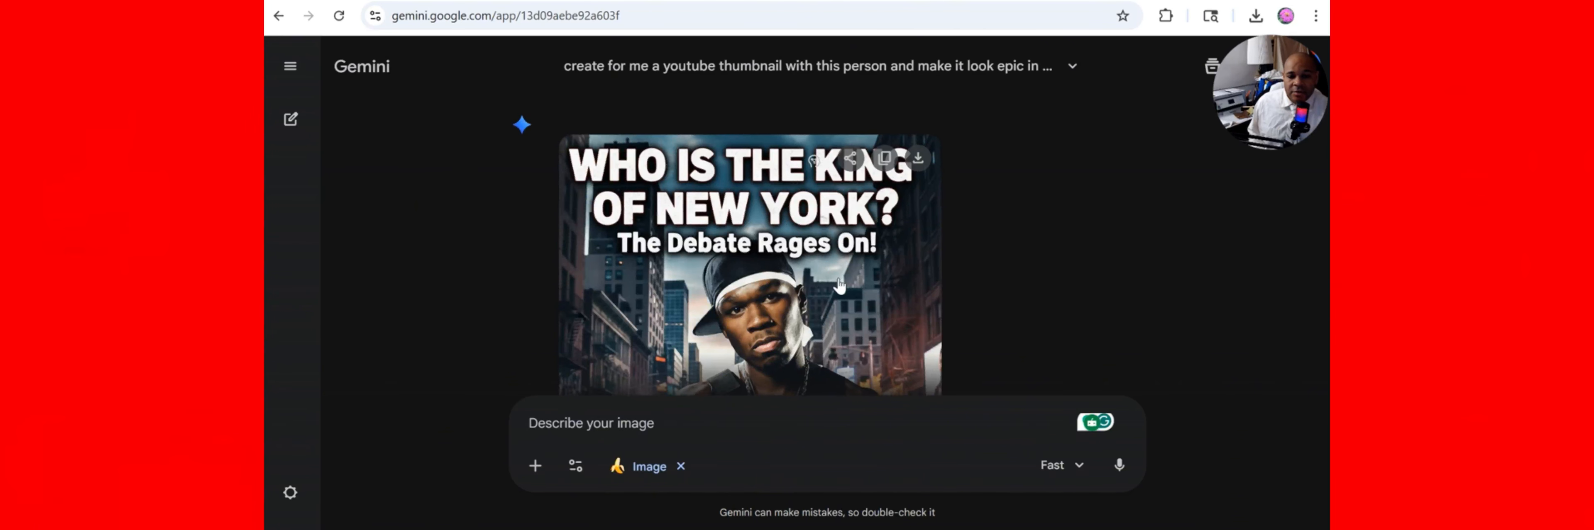
scroll(840, 286, up, 4)
scroll(835, 281, down, 4)
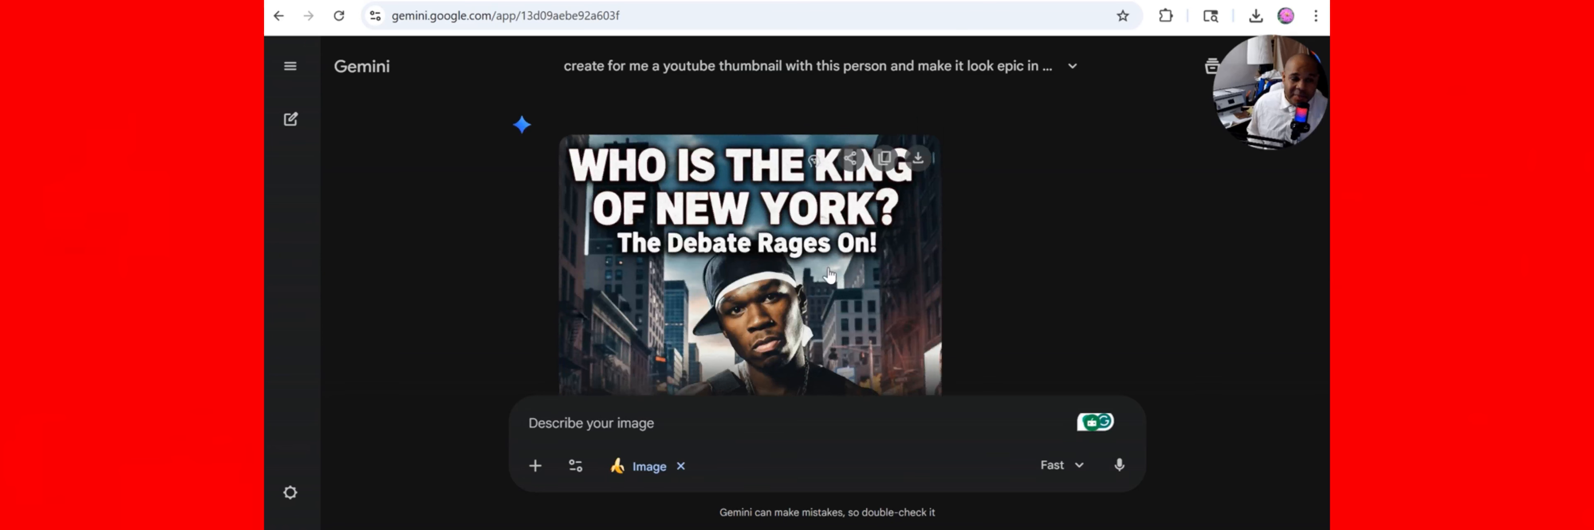